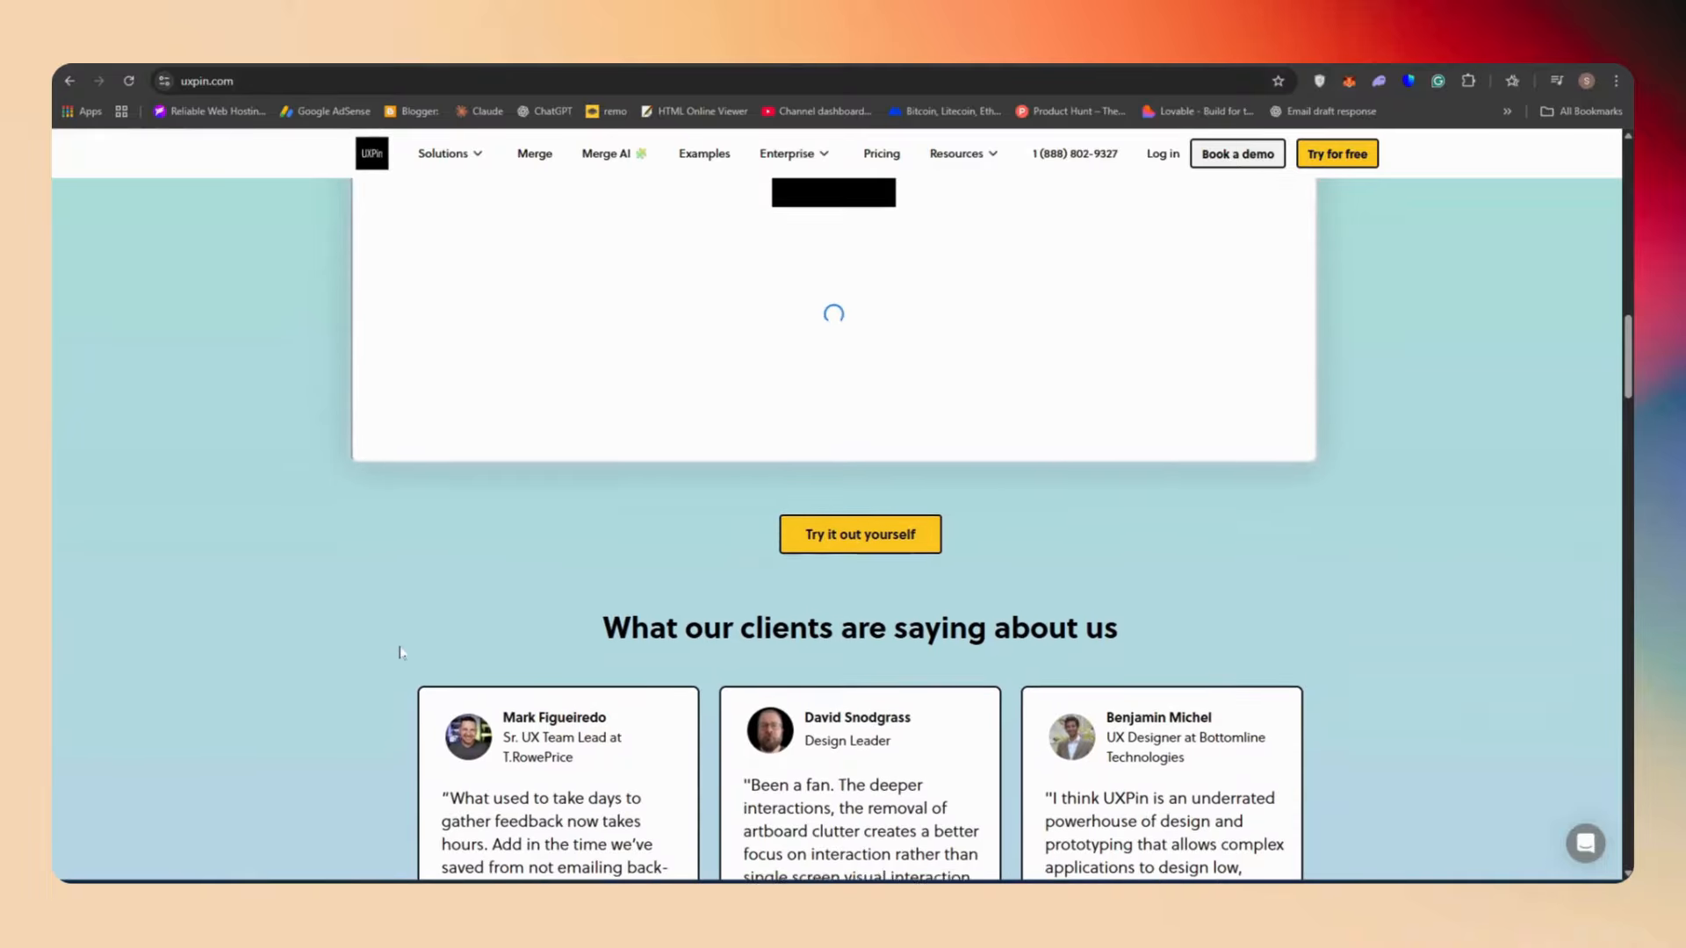
Scroll through the UXPin homepage to review its features, testimonials and footer links
{"action": "scroll", "coordinate": [399, 650], "scroll_direction": "up", "scroll_amount": 5}
{"action": "scroll", "coordinate": [404, 655], "scroll_direction": "down", "scroll_amount": 4}
{"action": "scroll", "coordinate": [404, 655], "scroll_direction": "down", "scroll_amount": 15}
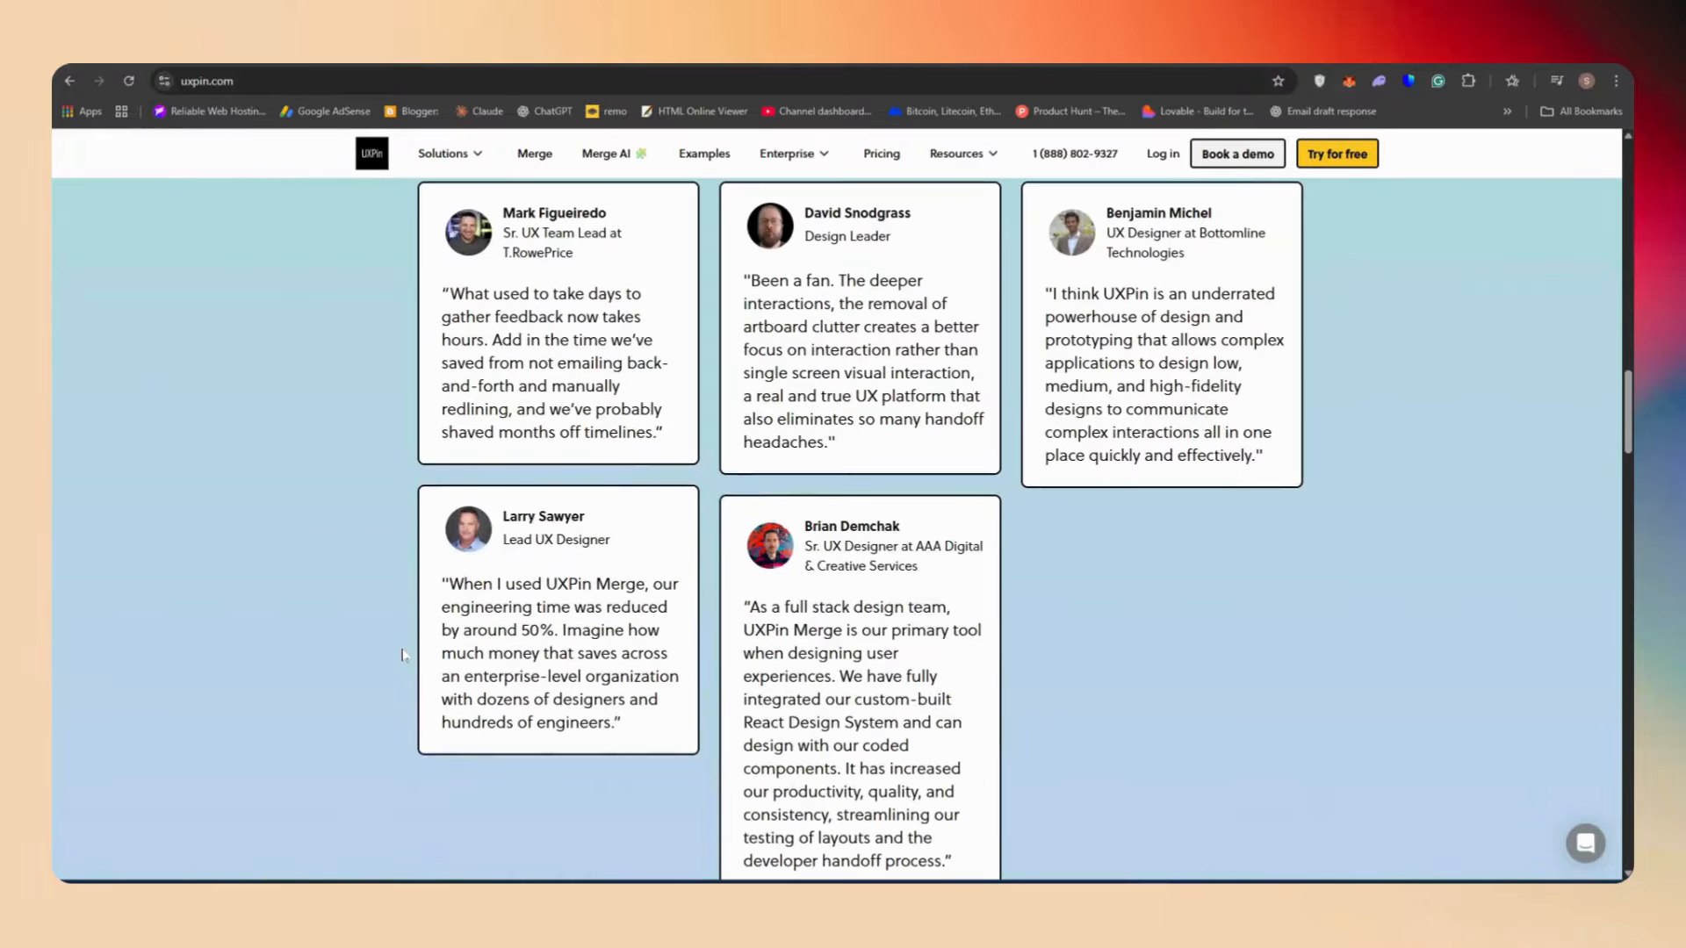
{"action": "scroll", "coordinate": [514, 589], "scroll_direction": "down", "scroll_amount": 5}
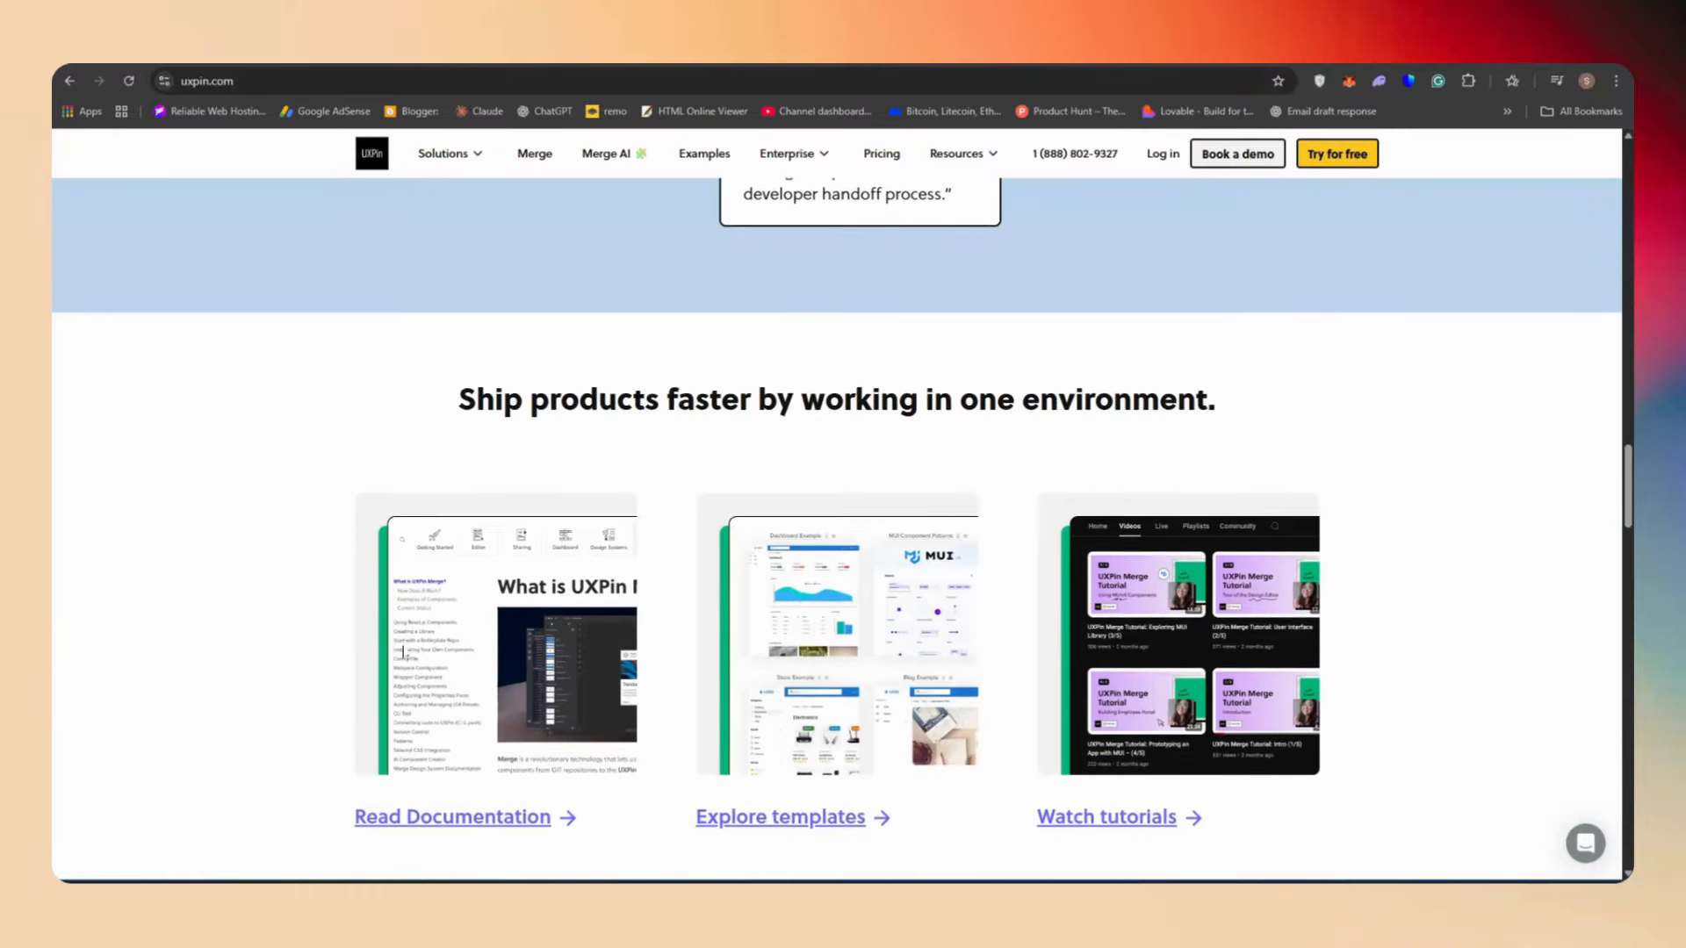
{"action": "scroll", "coordinate": [518, 581], "scroll_direction": "down", "scroll_amount": 5}
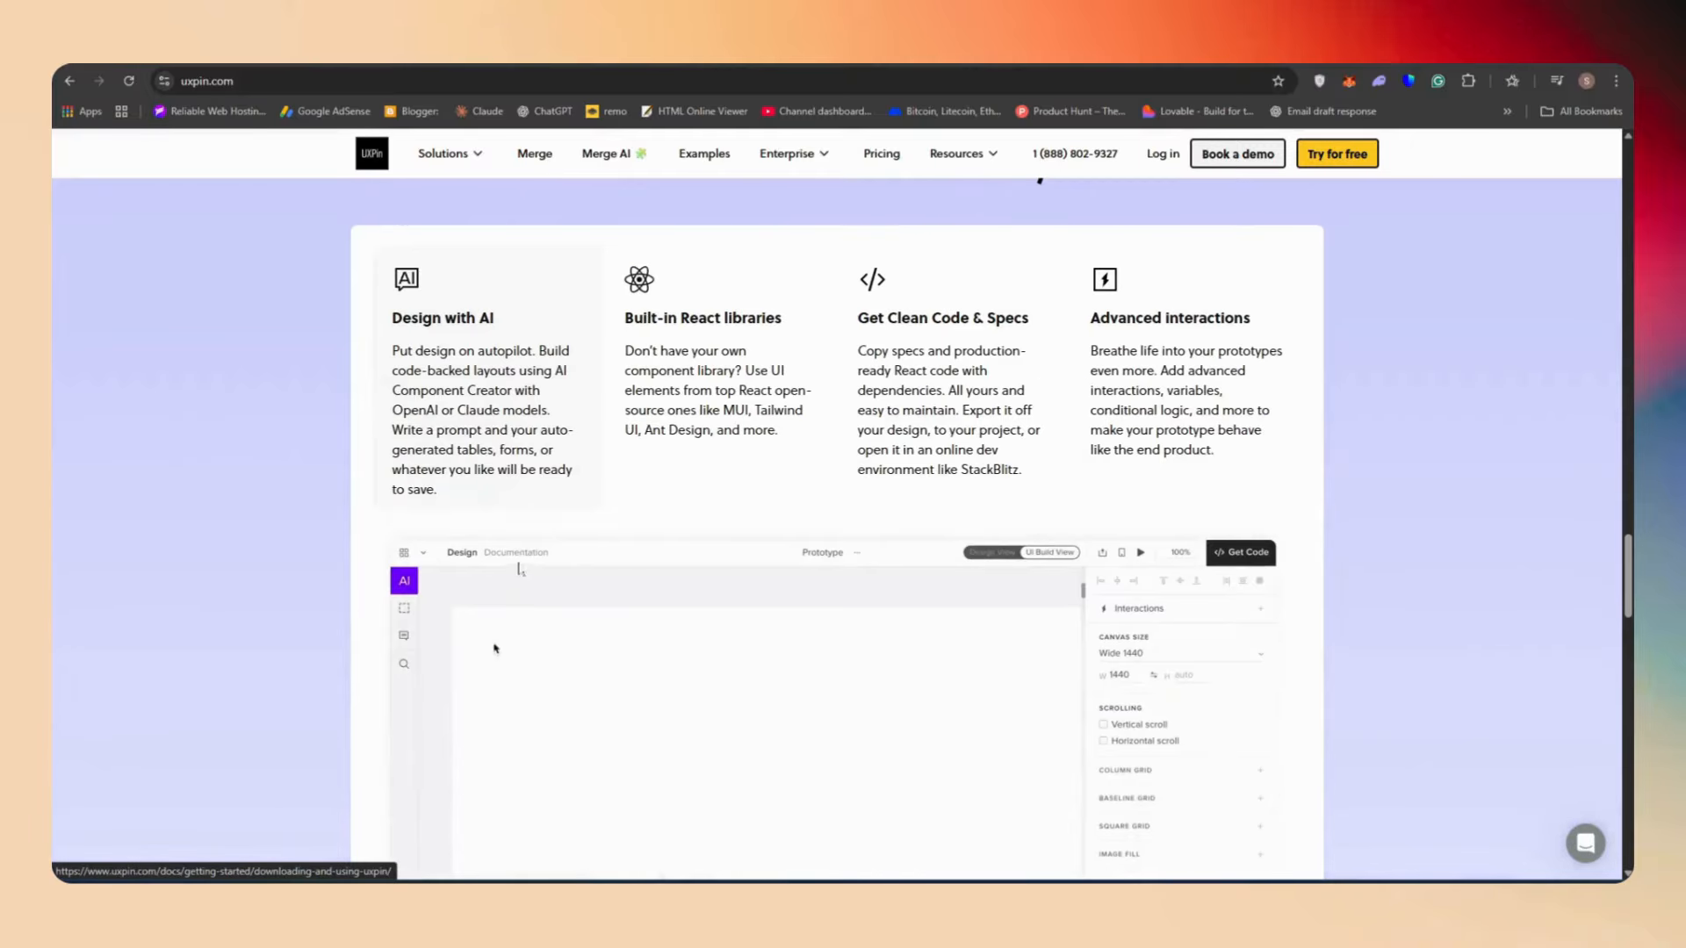
{"action": "scroll", "coordinate": [527, 591], "scroll_direction": "down", "scroll_amount": 7}
{"action": "scroll", "coordinate": [530, 617], "scroll_direction": "down", "scroll_amount": 4}
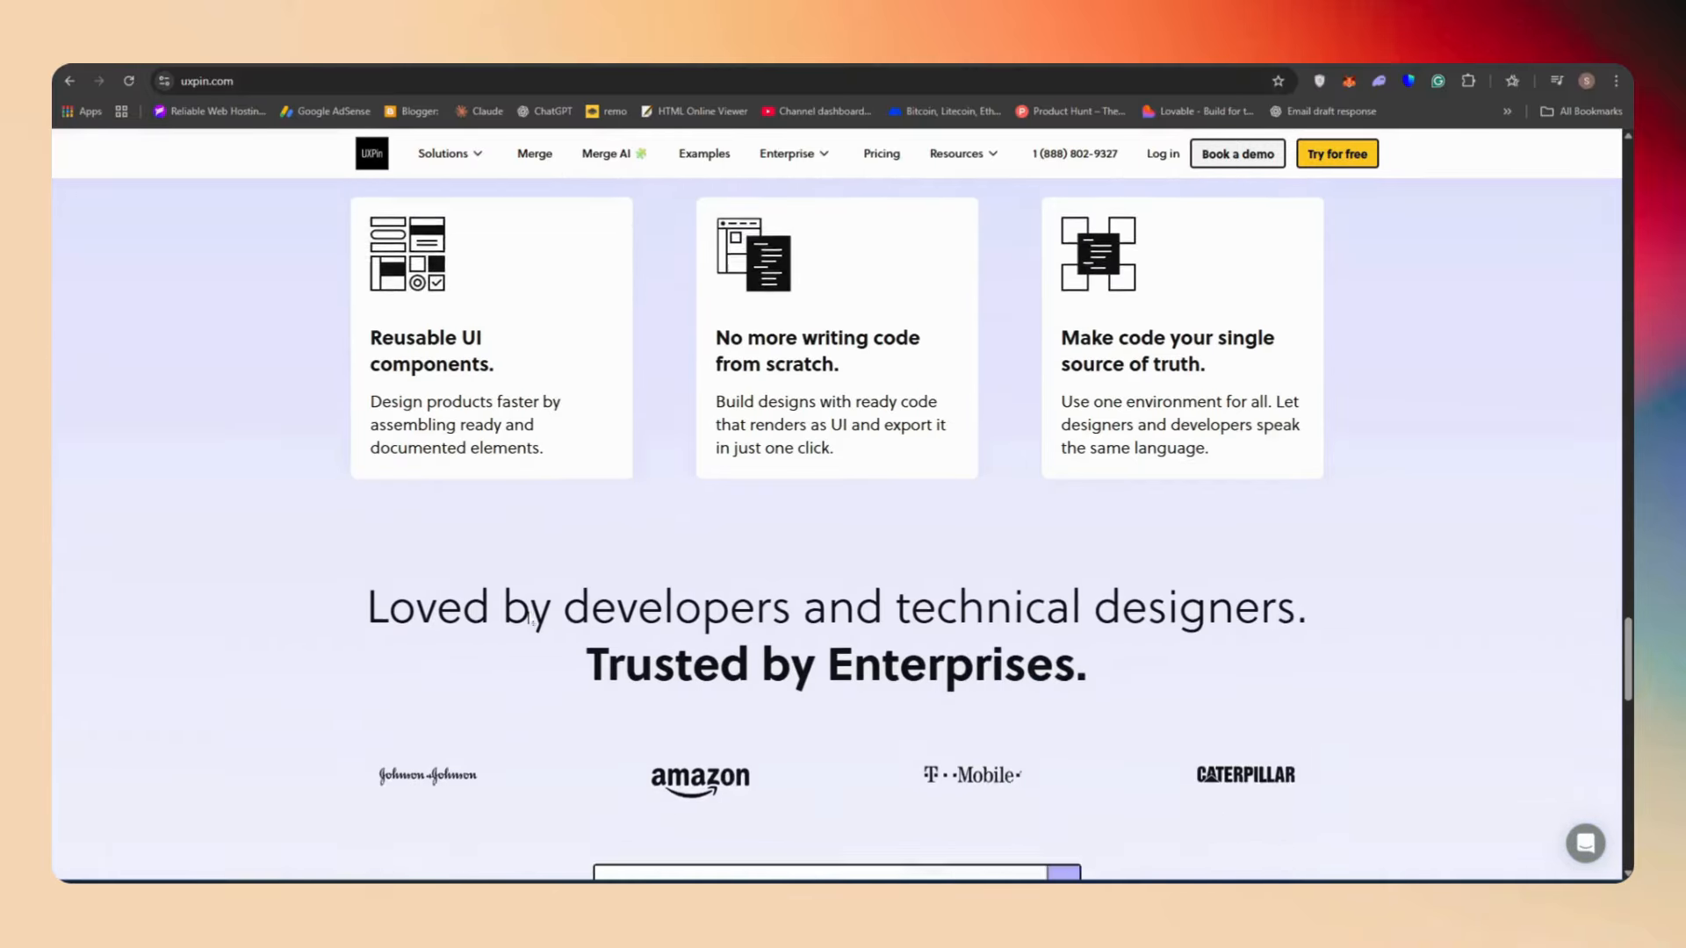
{"action": "scroll", "coordinate": [531, 620], "scroll_direction": "down", "scroll_amount": 11}
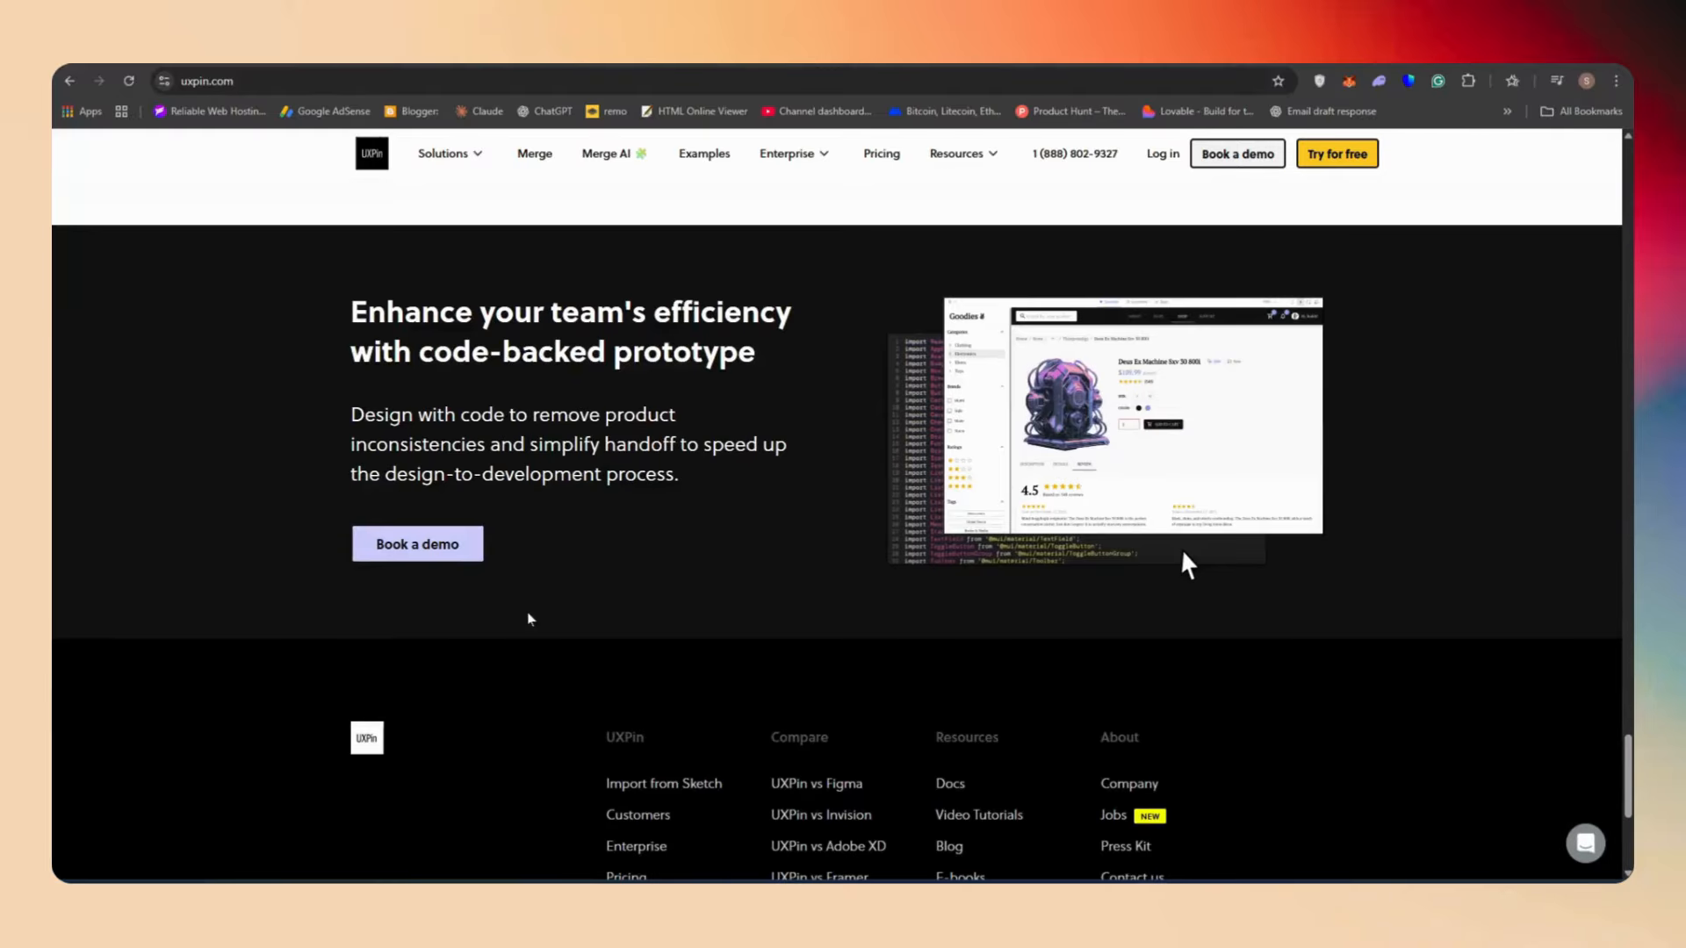
{"action": "scroll", "coordinate": [528, 625], "scroll_direction": "down", "scroll_amount": 5}
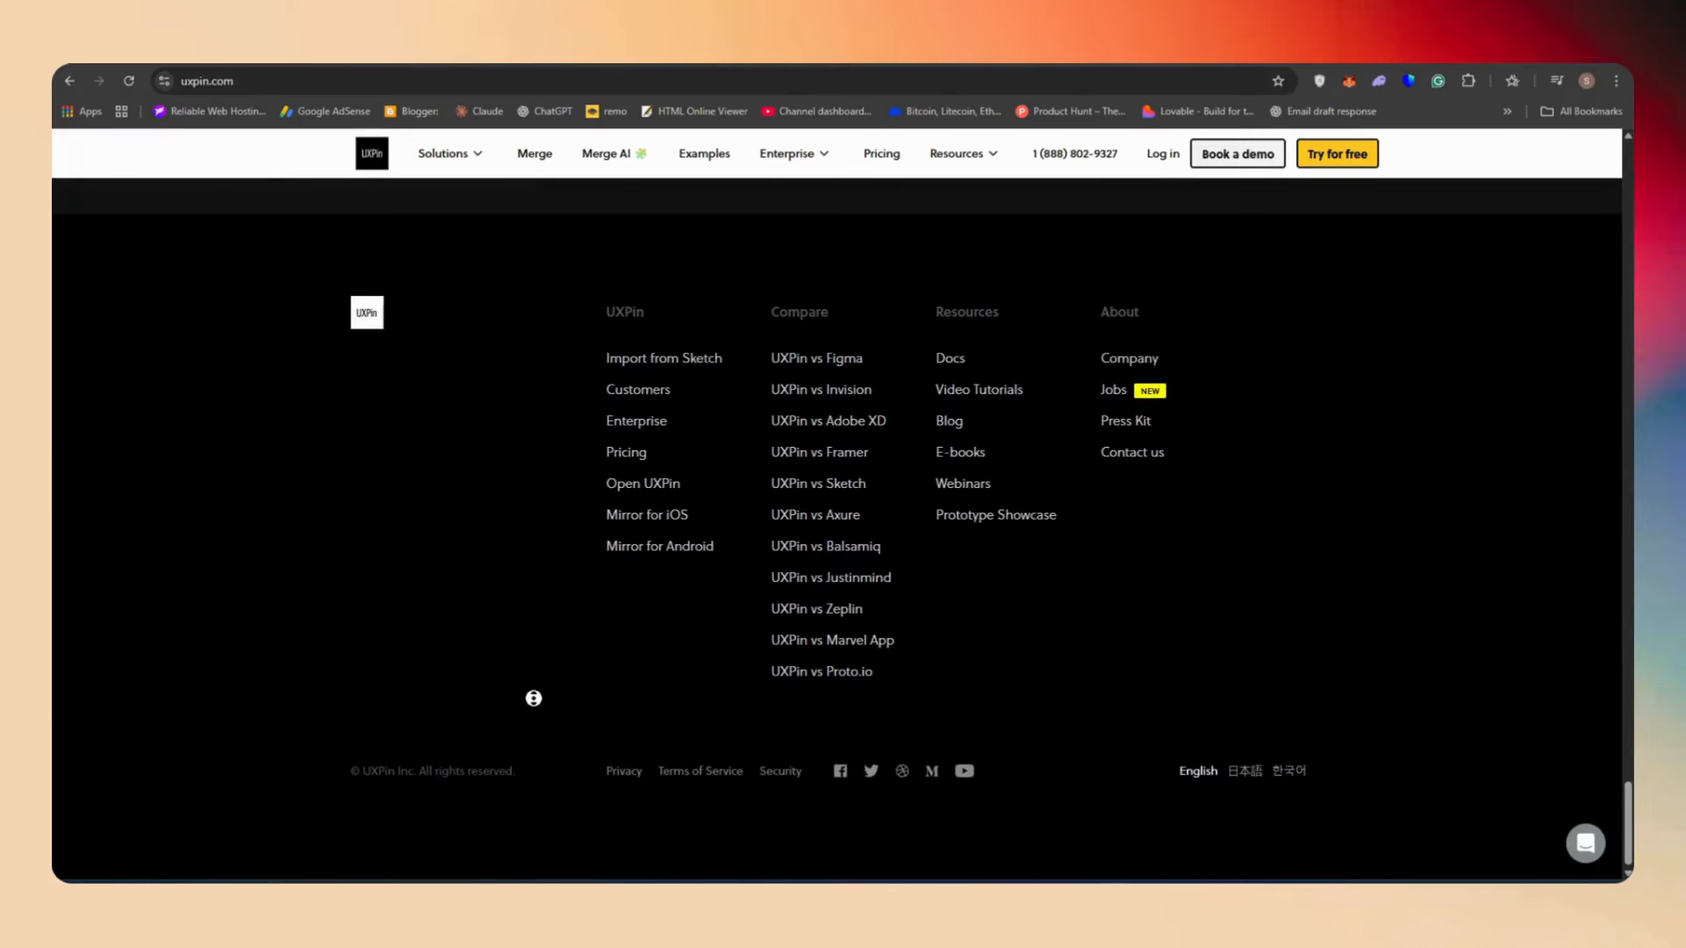
{"action": "scroll", "coordinate": [531, 668], "scroll_direction": "up", "scroll_amount": 4}
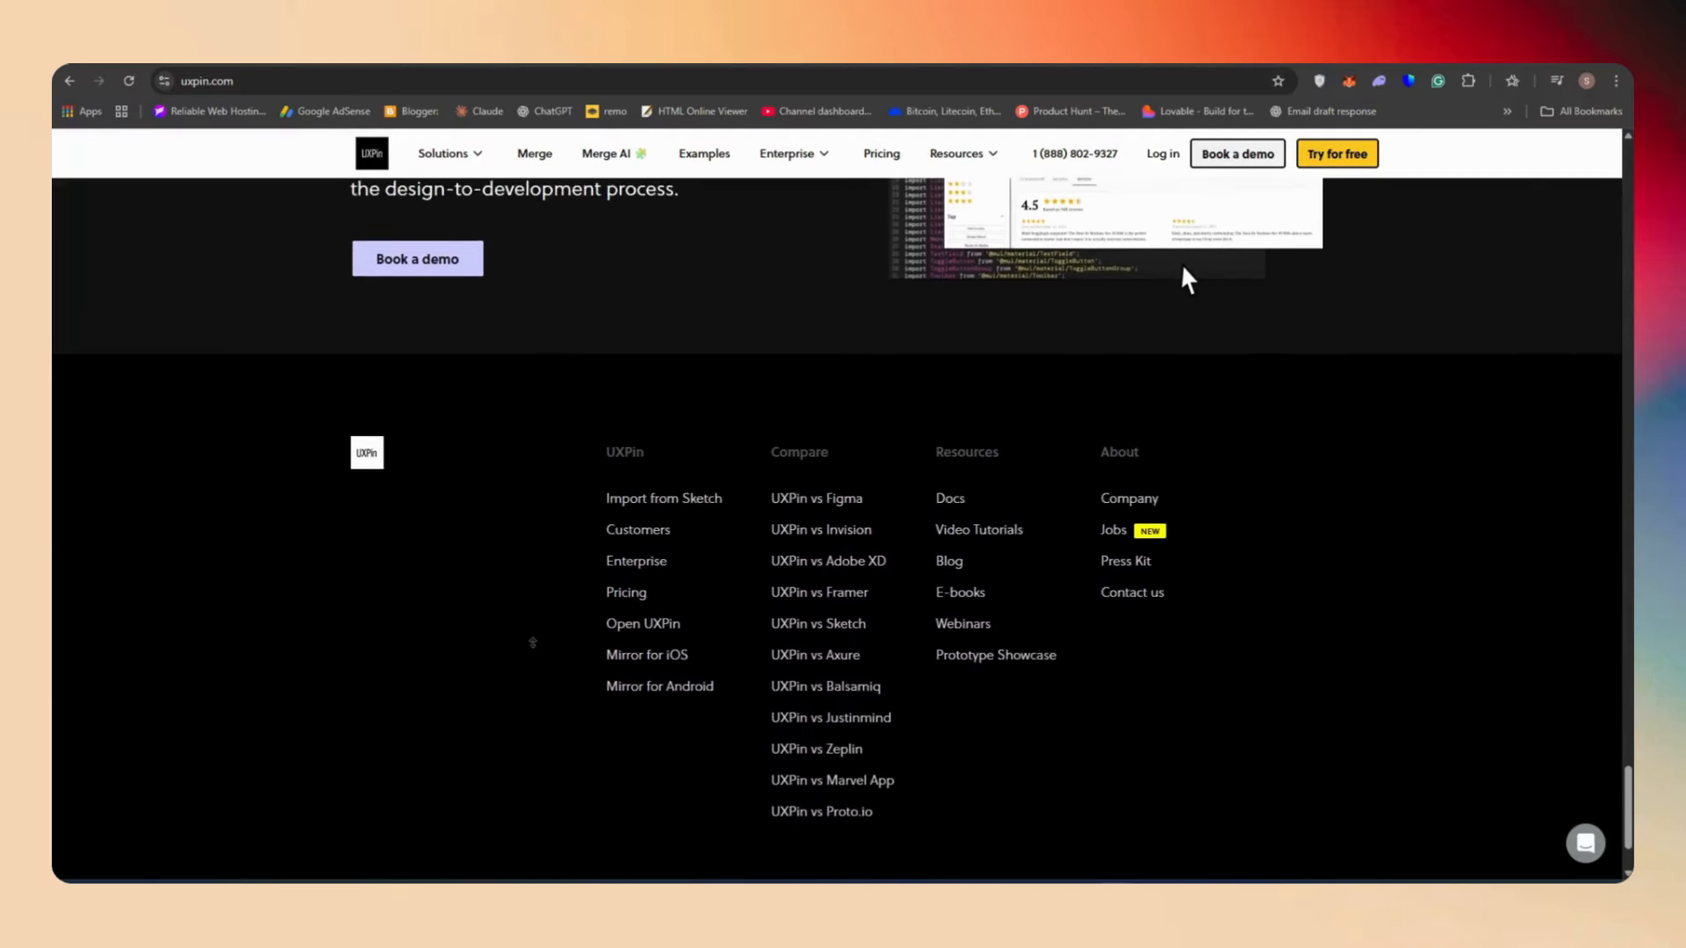
{"action": "scroll", "coordinate": [531, 600], "scroll_direction": "up", "scroll_amount": 20}
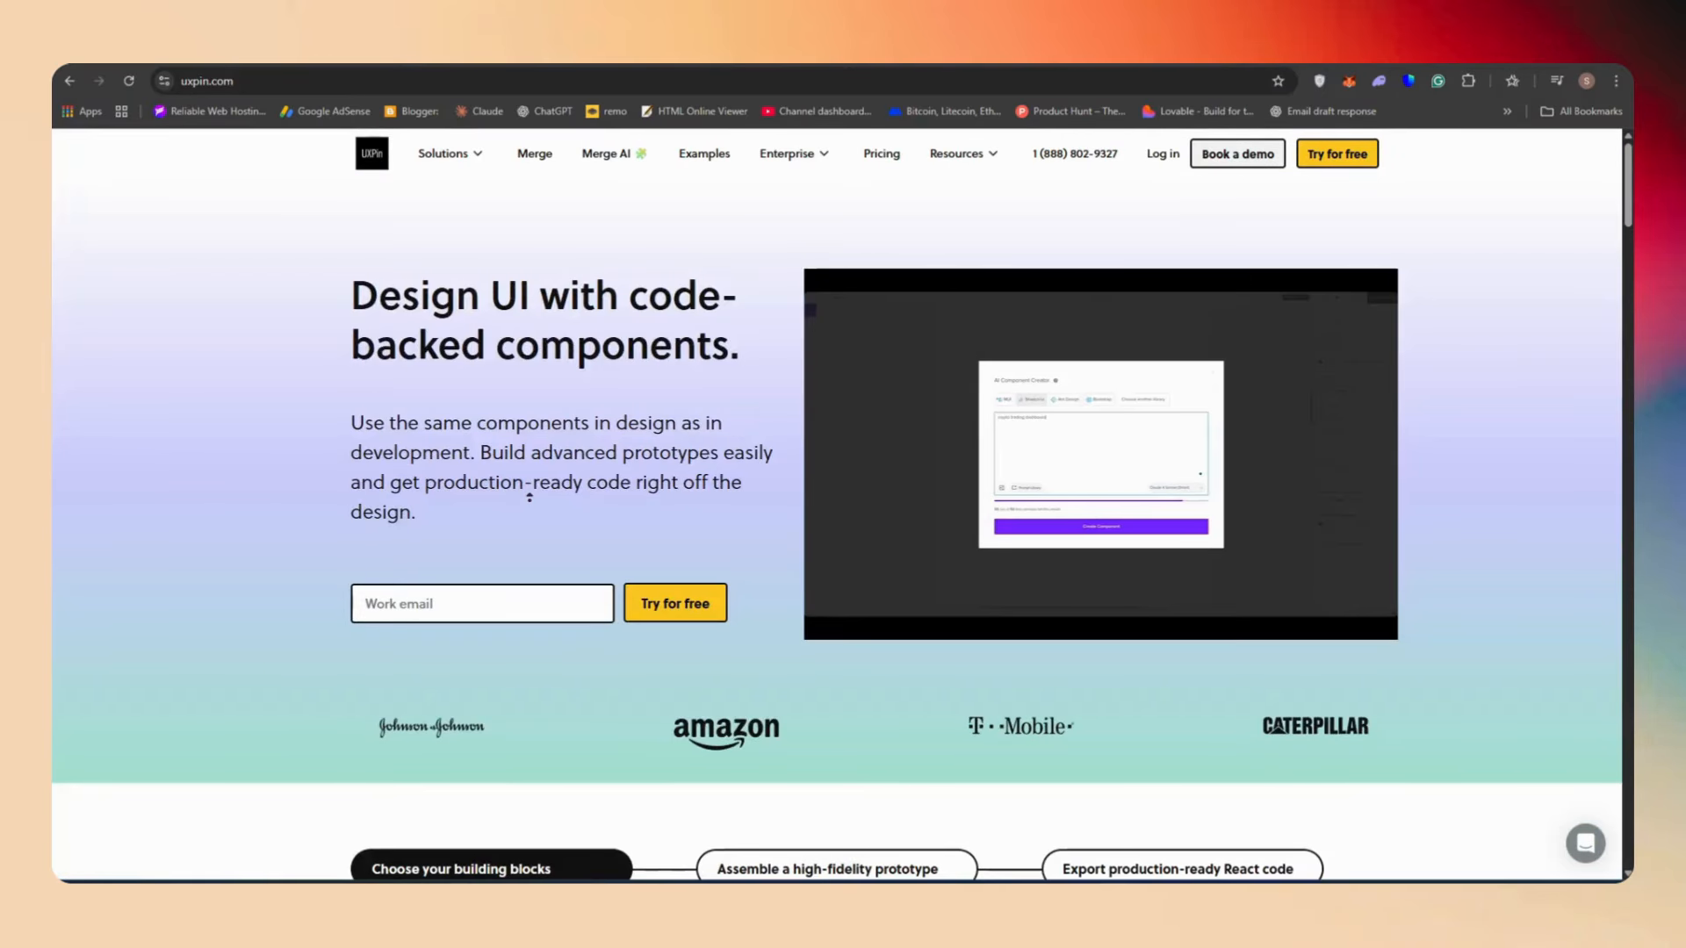
Start a free trial and sign up with a Google account
{"action": "left_click", "coordinate": [1322, 157]}
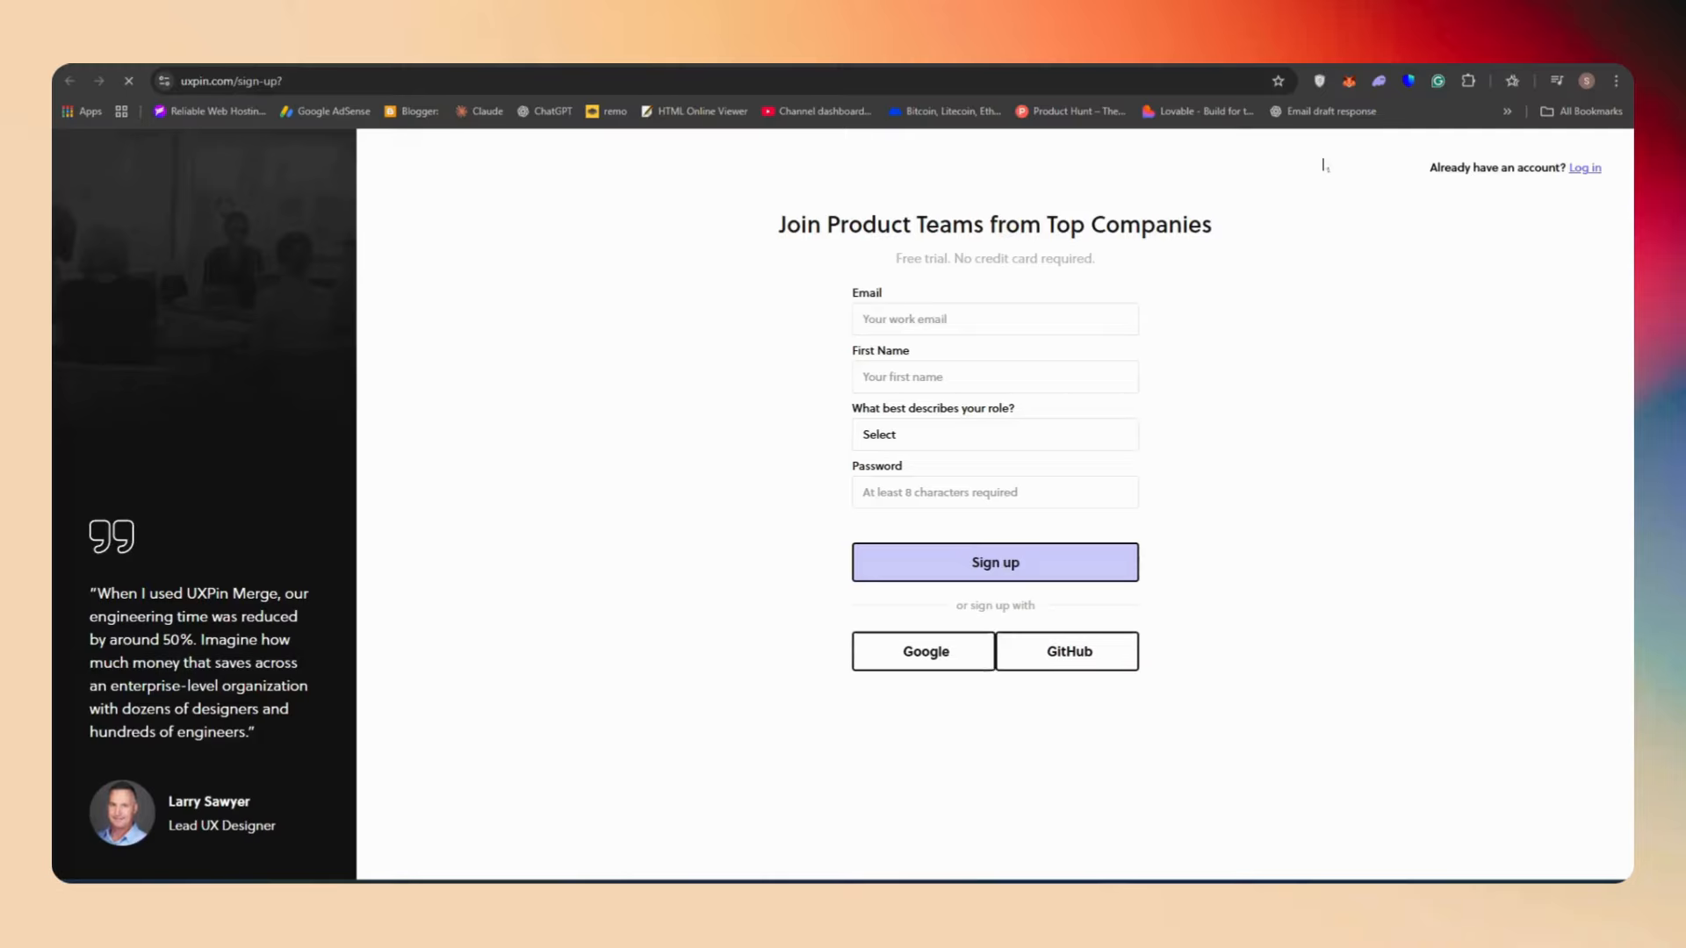
{"action": "left_click", "coordinate": [865, 321]}
{"action": "left_click", "coordinate": [825, 349]}
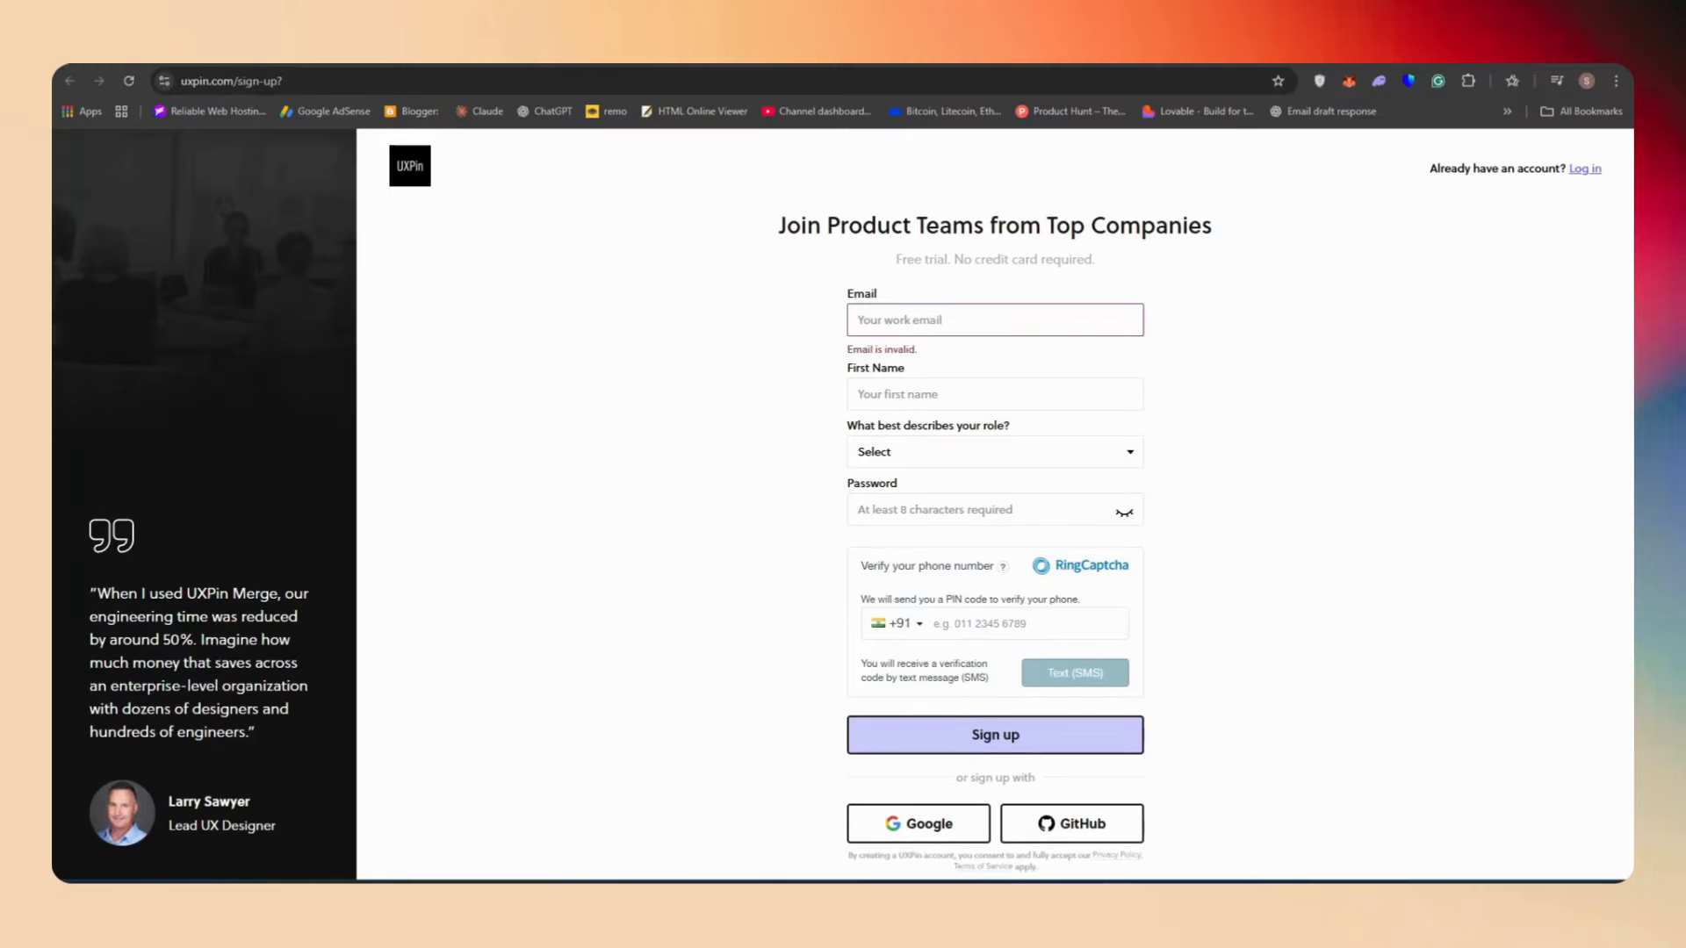
{"action": "left_click", "coordinate": [924, 826]}
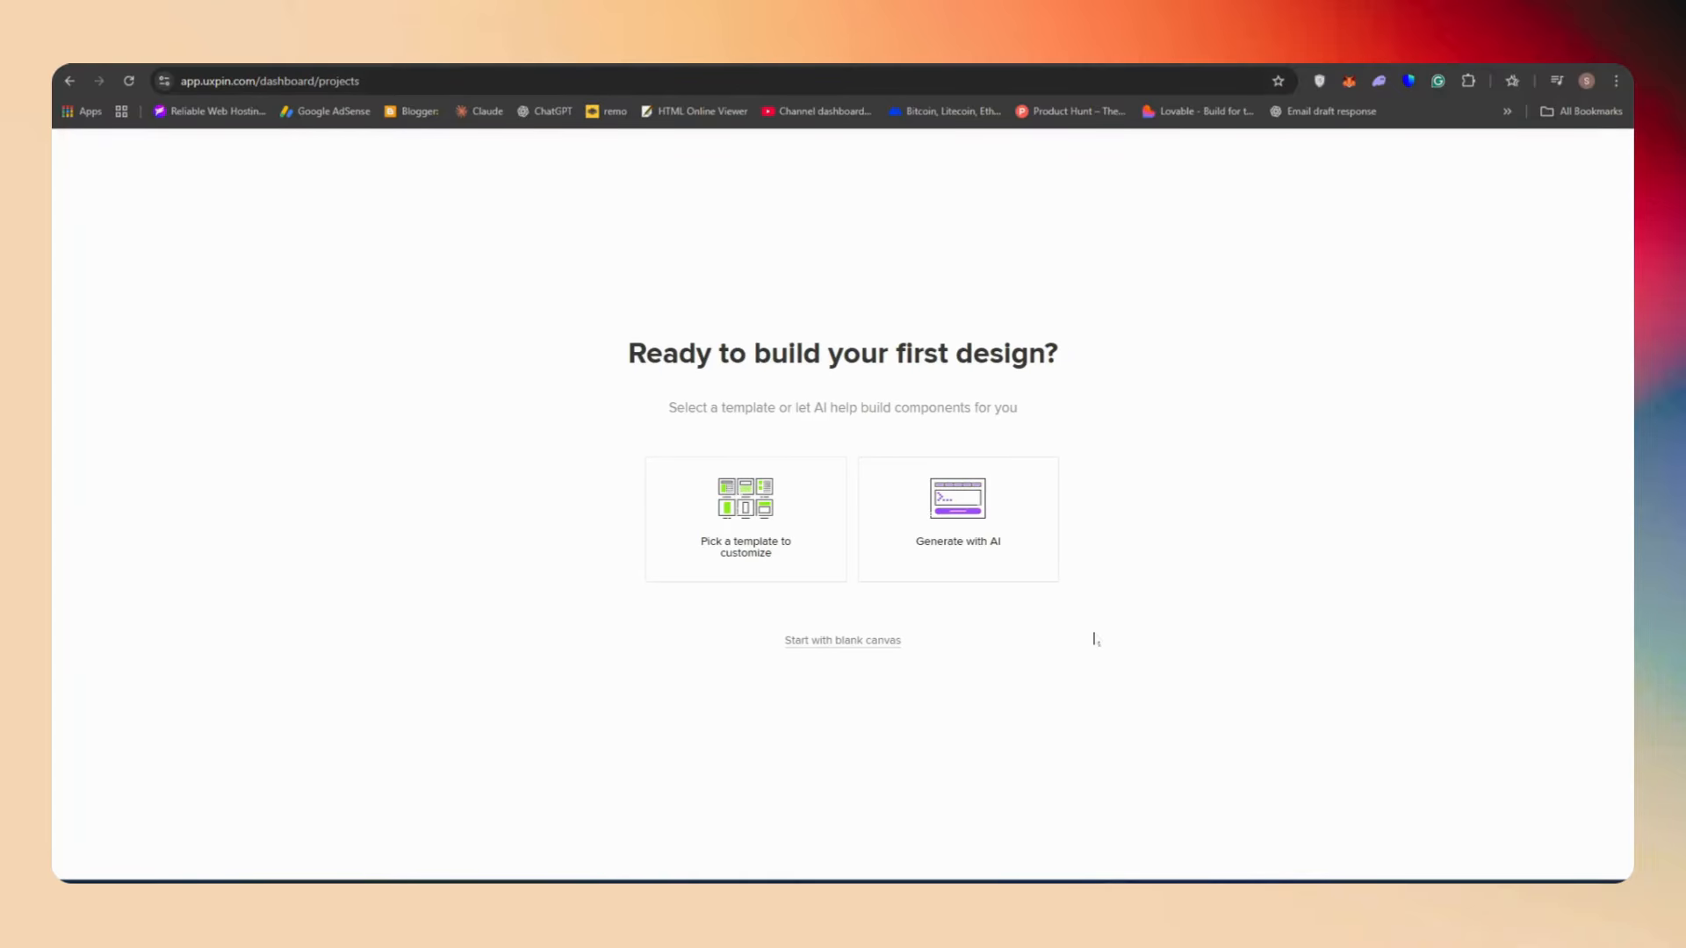
{"action": "left_click_drag", "start_coordinate": [625, 353], "coordinate": [1152, 368]}
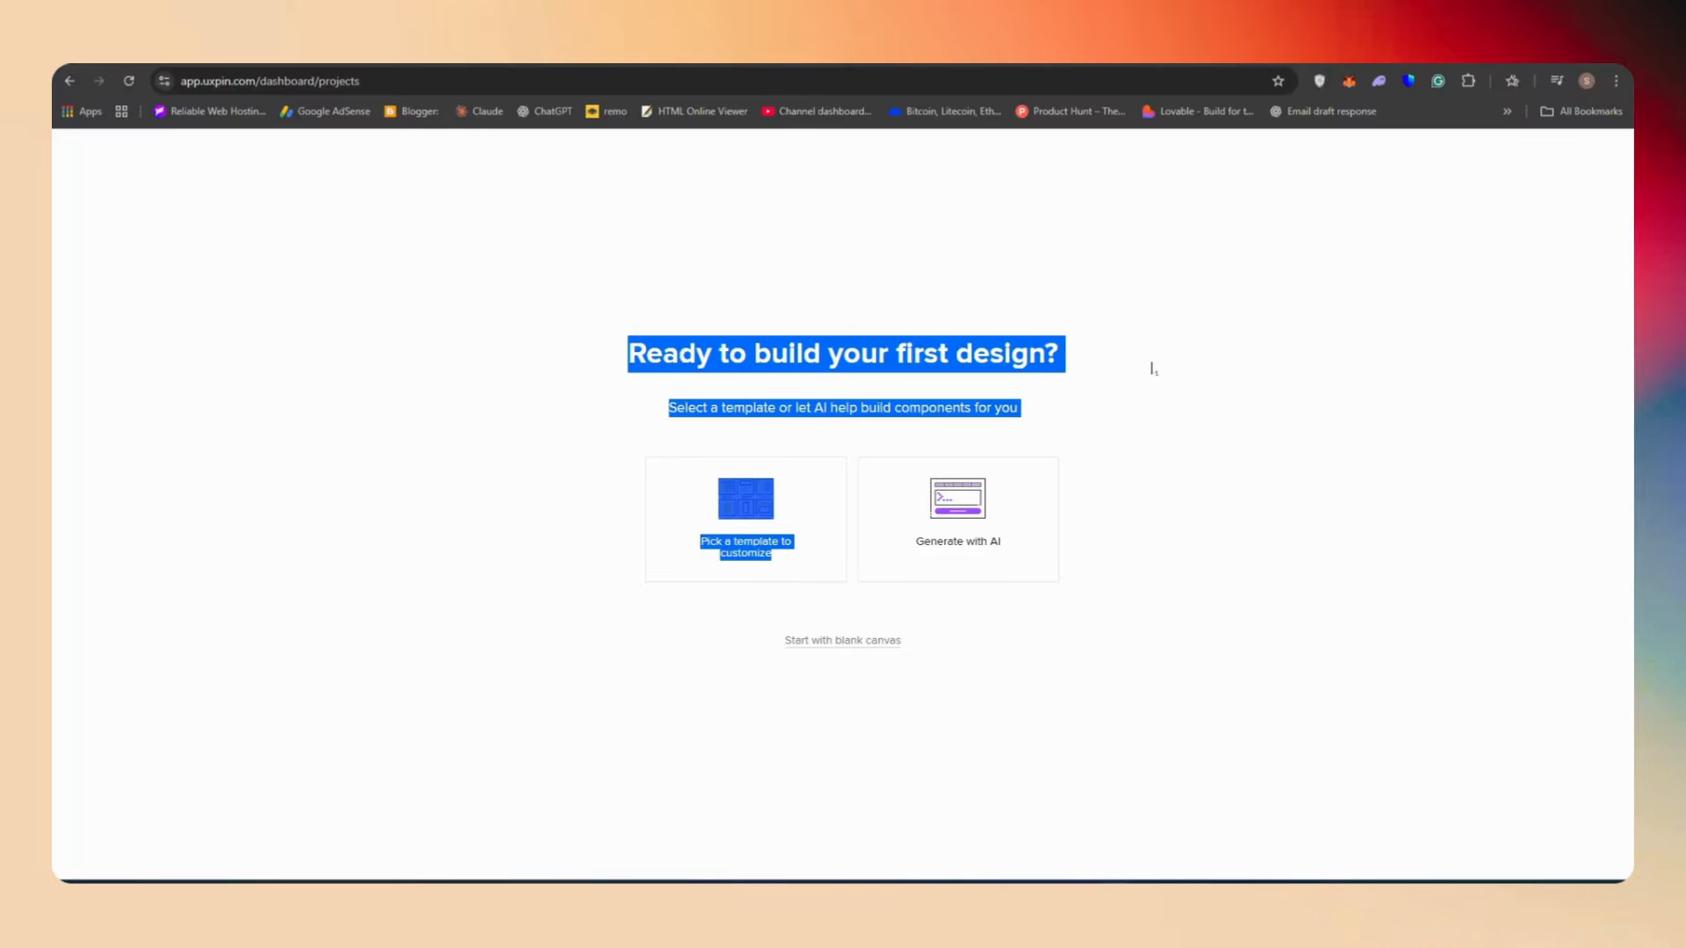
{"action": "left_click", "coordinate": [1152, 369]}
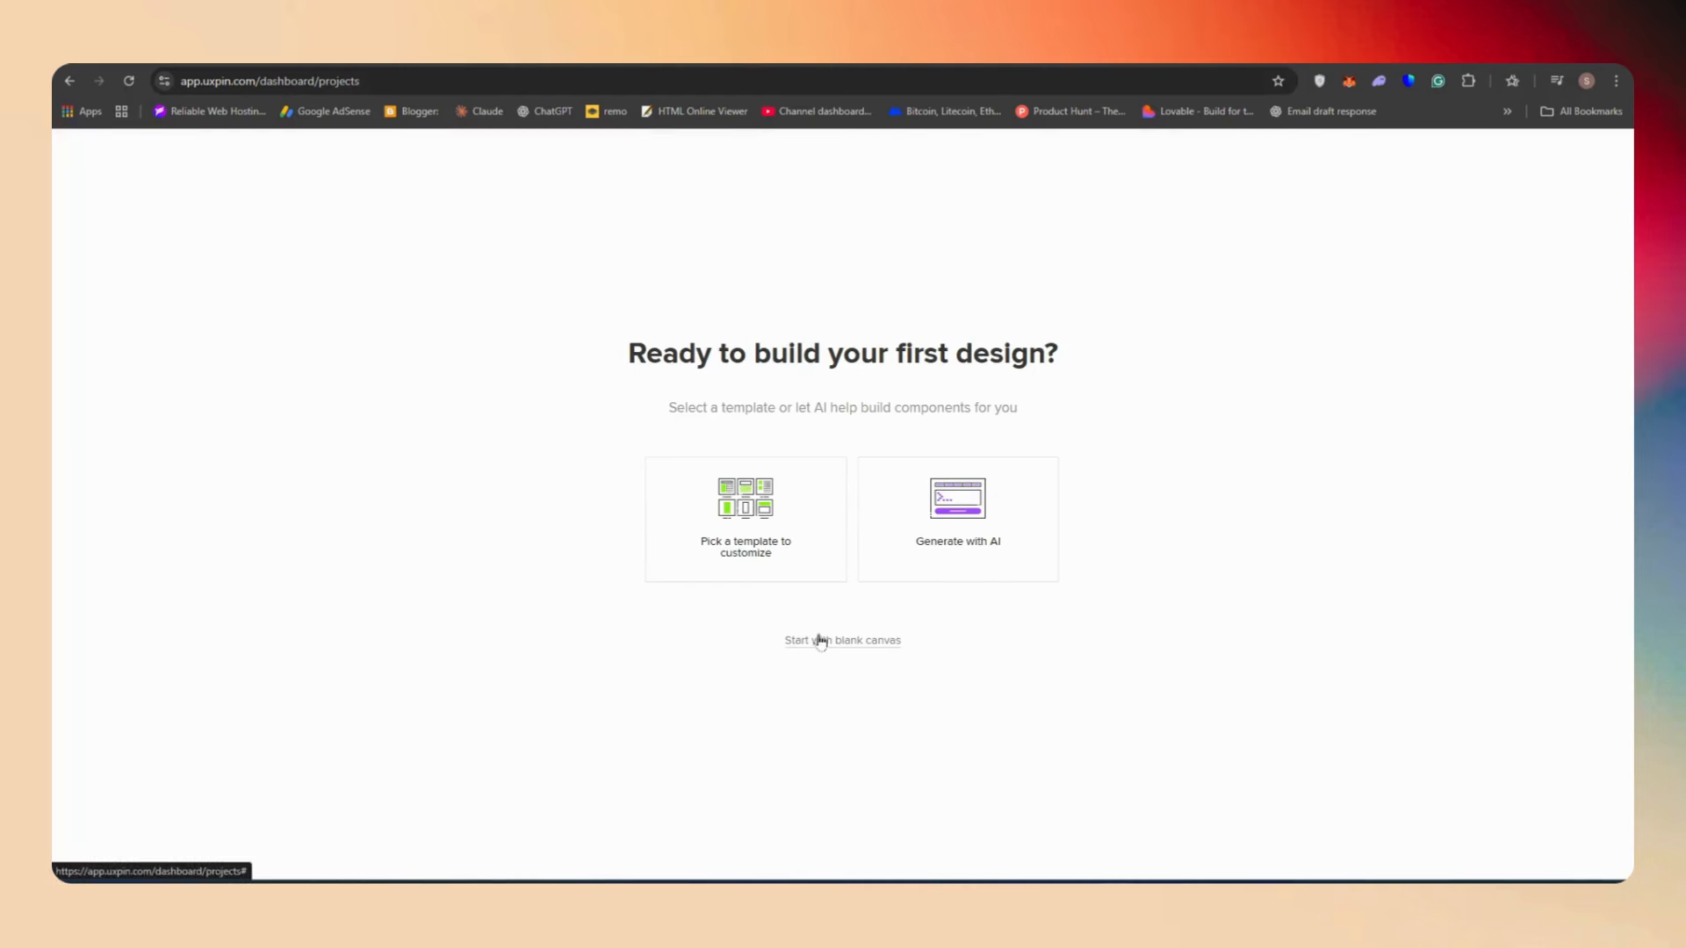
{"action": "left_click", "coordinate": [814, 569]}
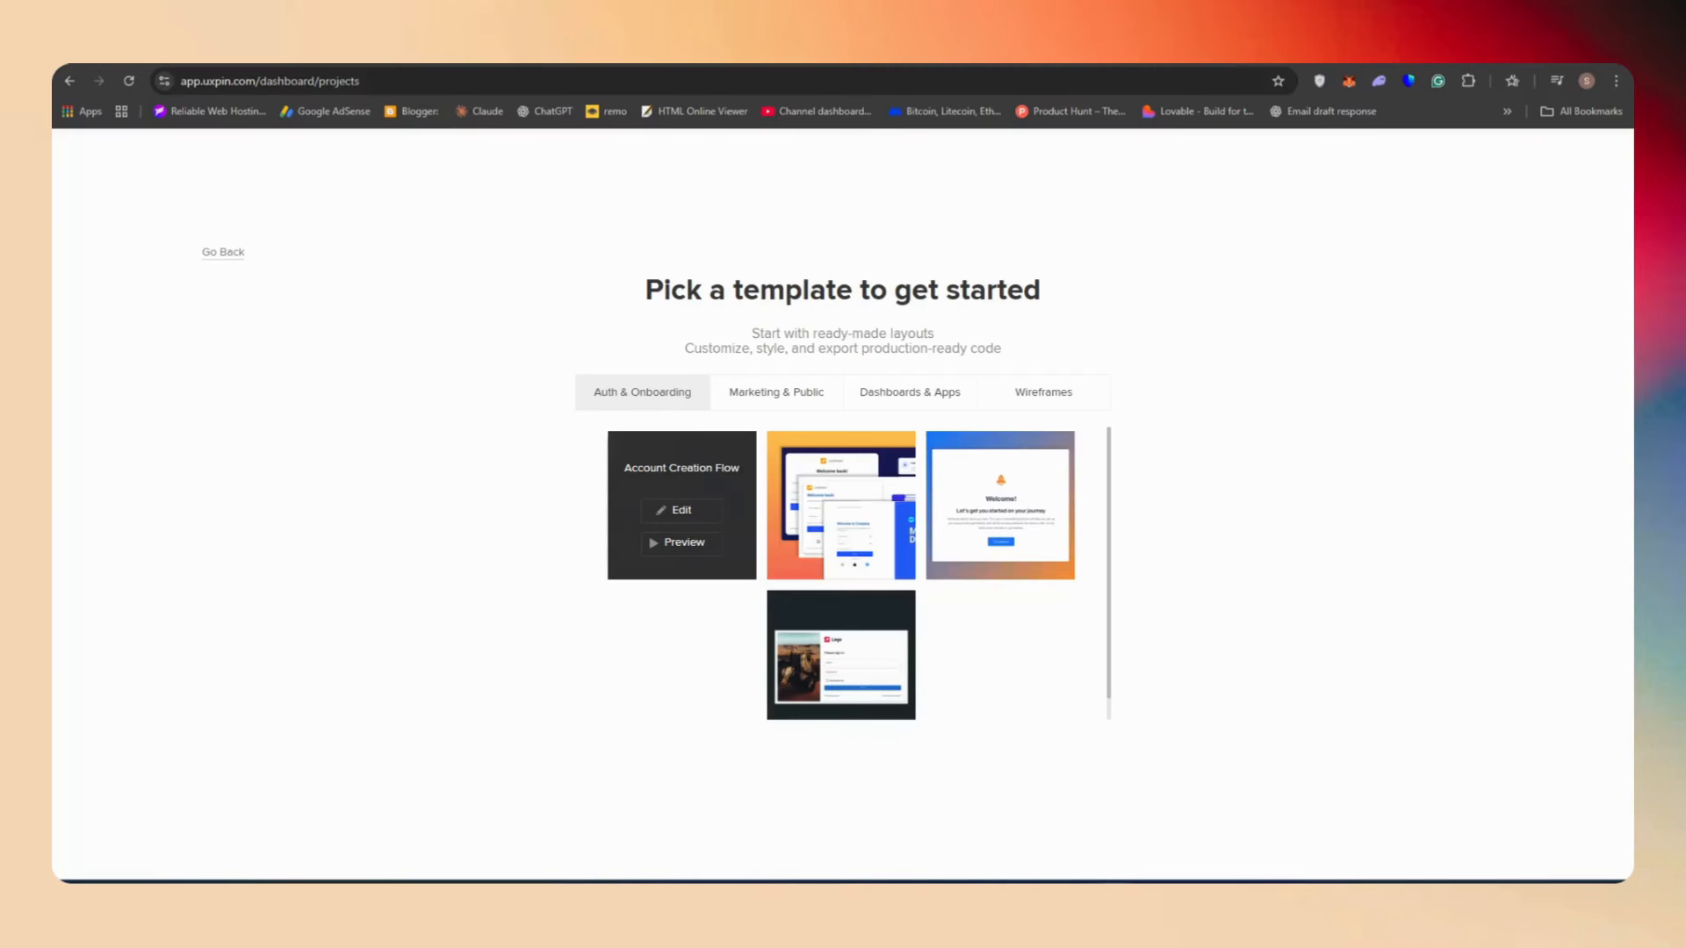
{"action": "left_click", "coordinate": [237, 255]}
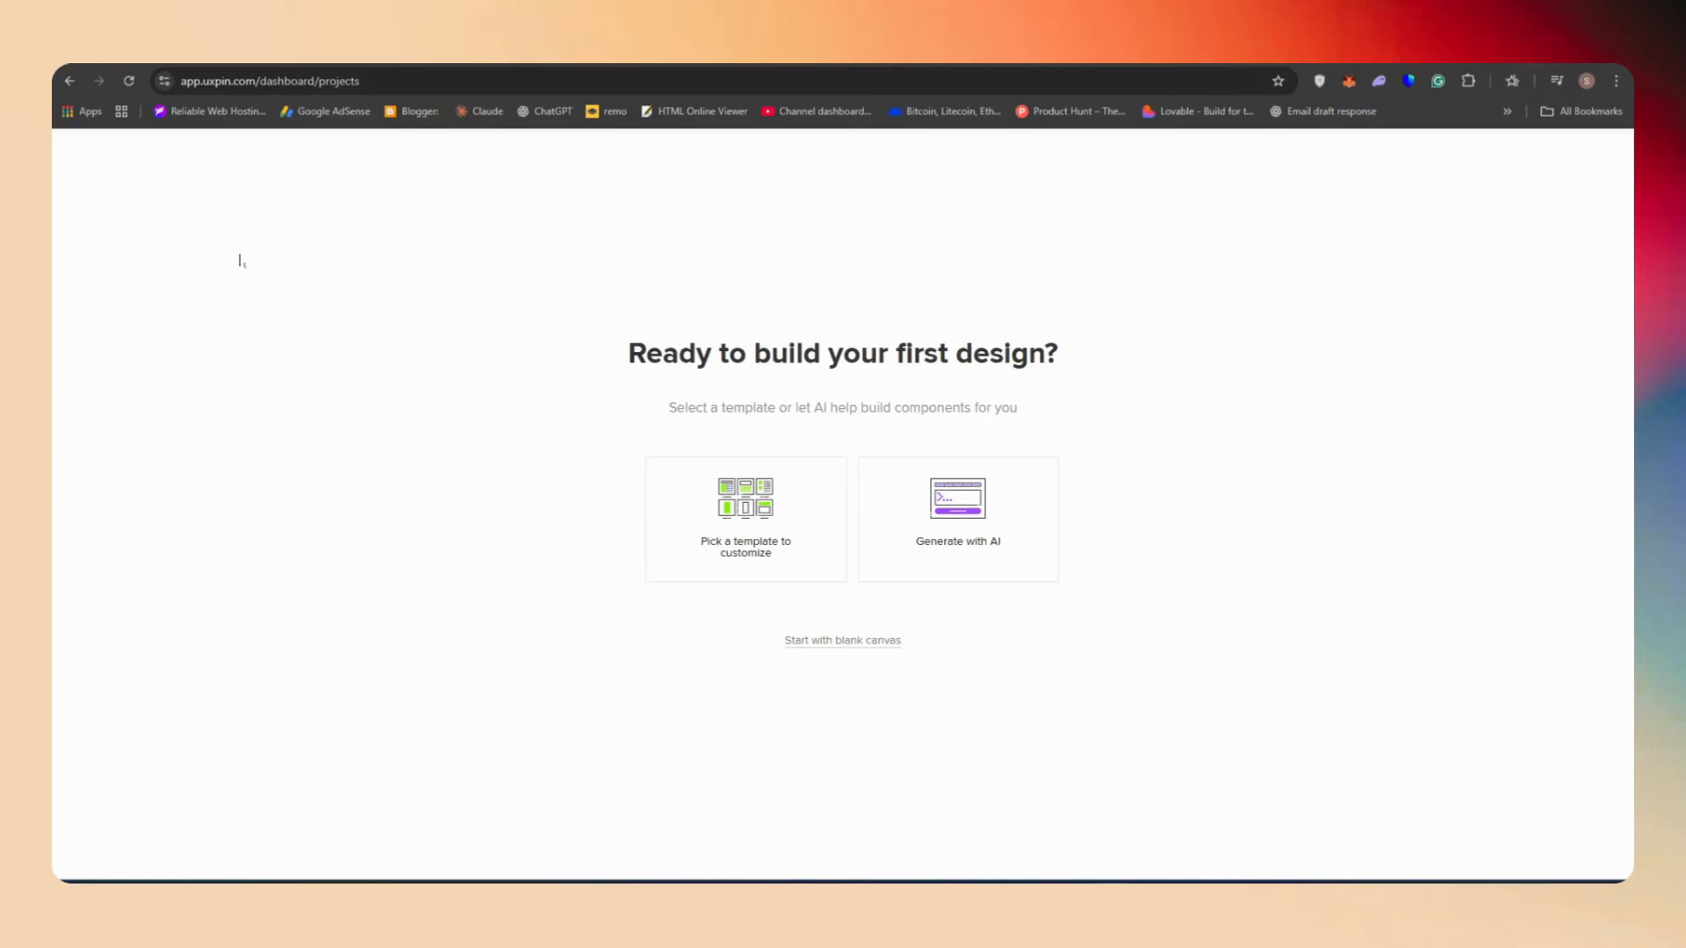
Choose to generate the first design with AI
{"action": "left_click", "coordinate": [1043, 544]}
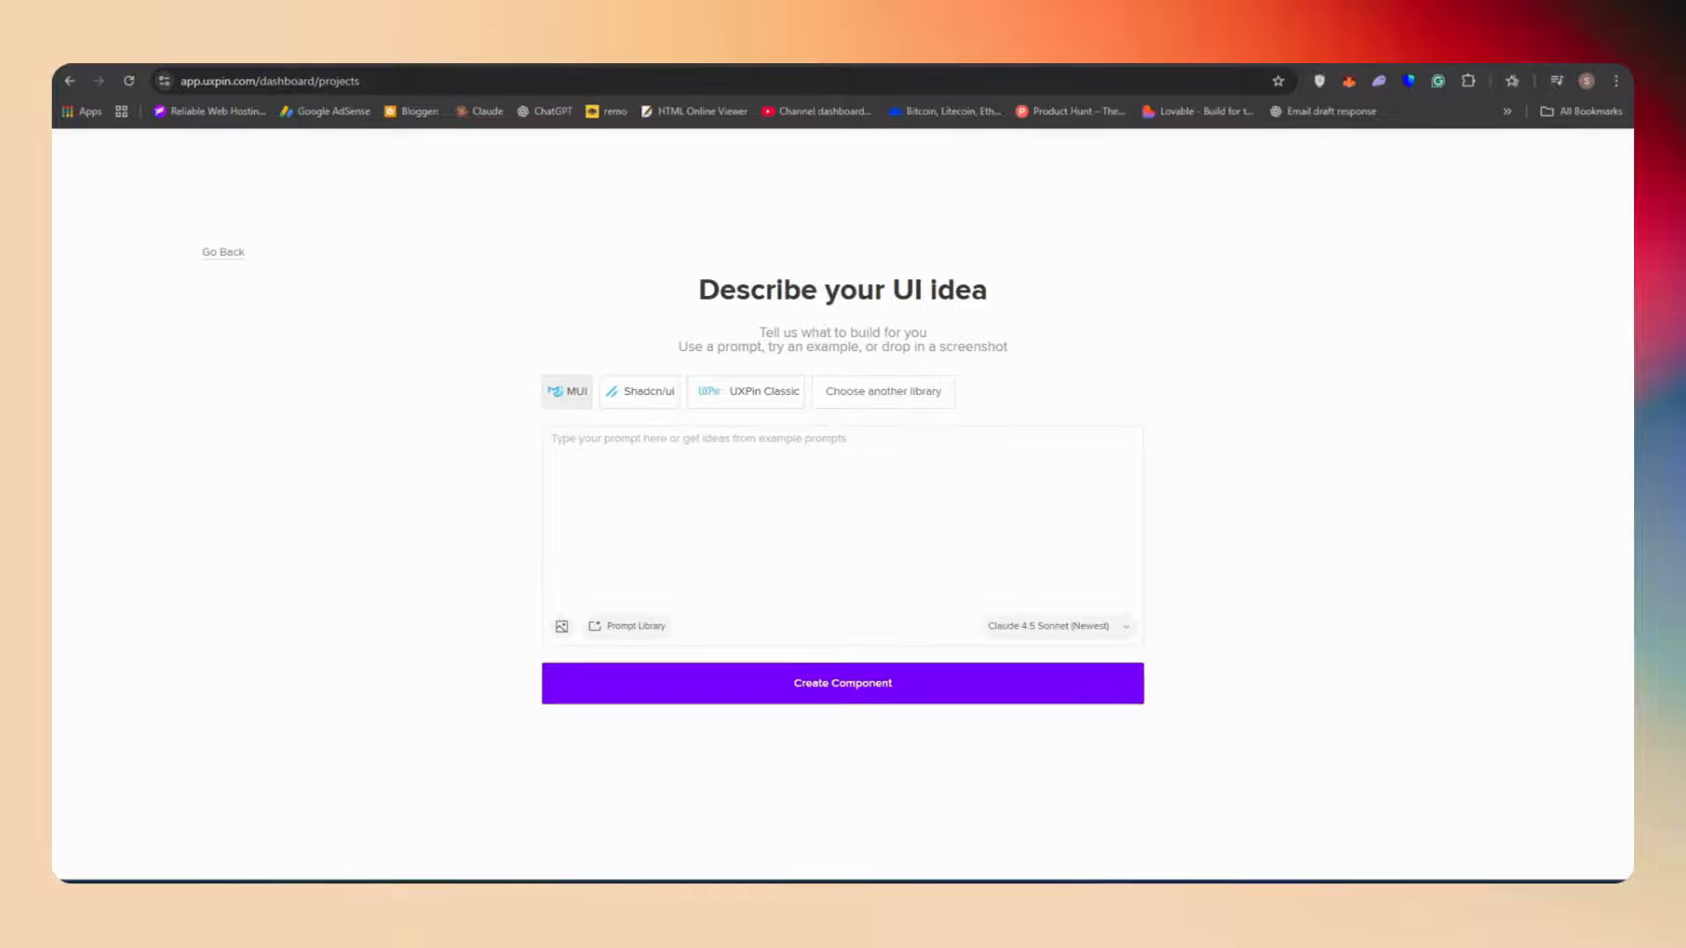
{"action": "left_click_drag", "start_coordinate": [413, 201], "coordinate": [1314, 591]}
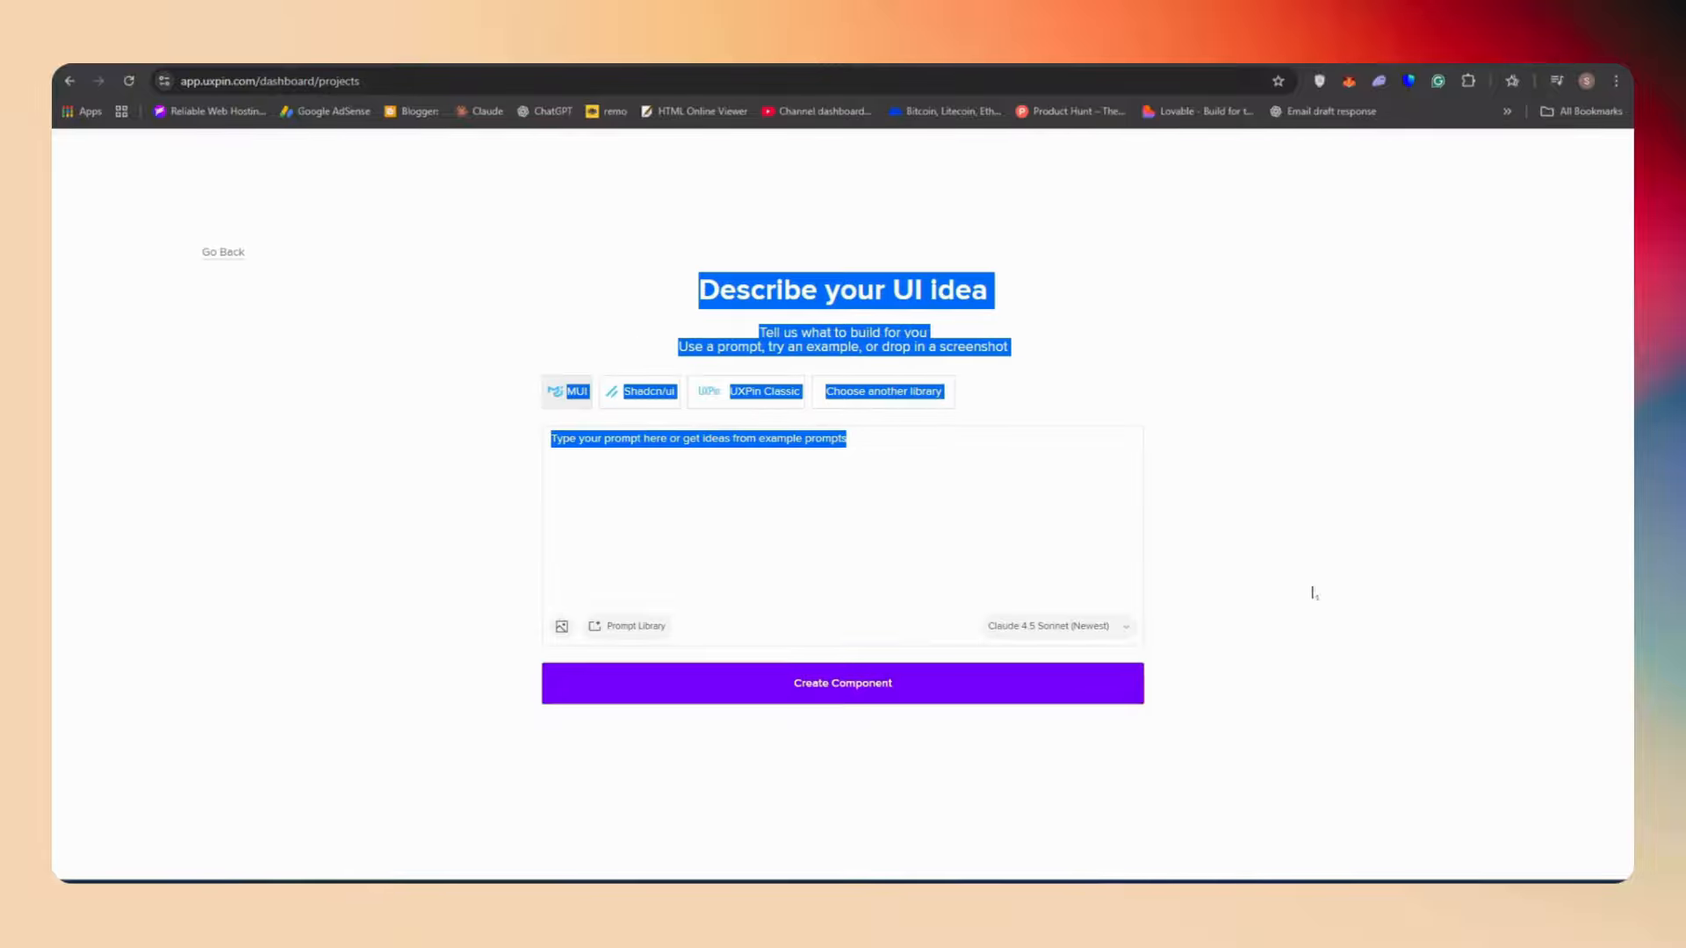
{"action": "left_click", "coordinate": [1322, 619]}
Fill the prompt from the prompt library using the Key Sections category's Hero section example
{"action": "left_click", "coordinate": [628, 625]}
{"action": "left_click", "coordinate": [742, 673]}
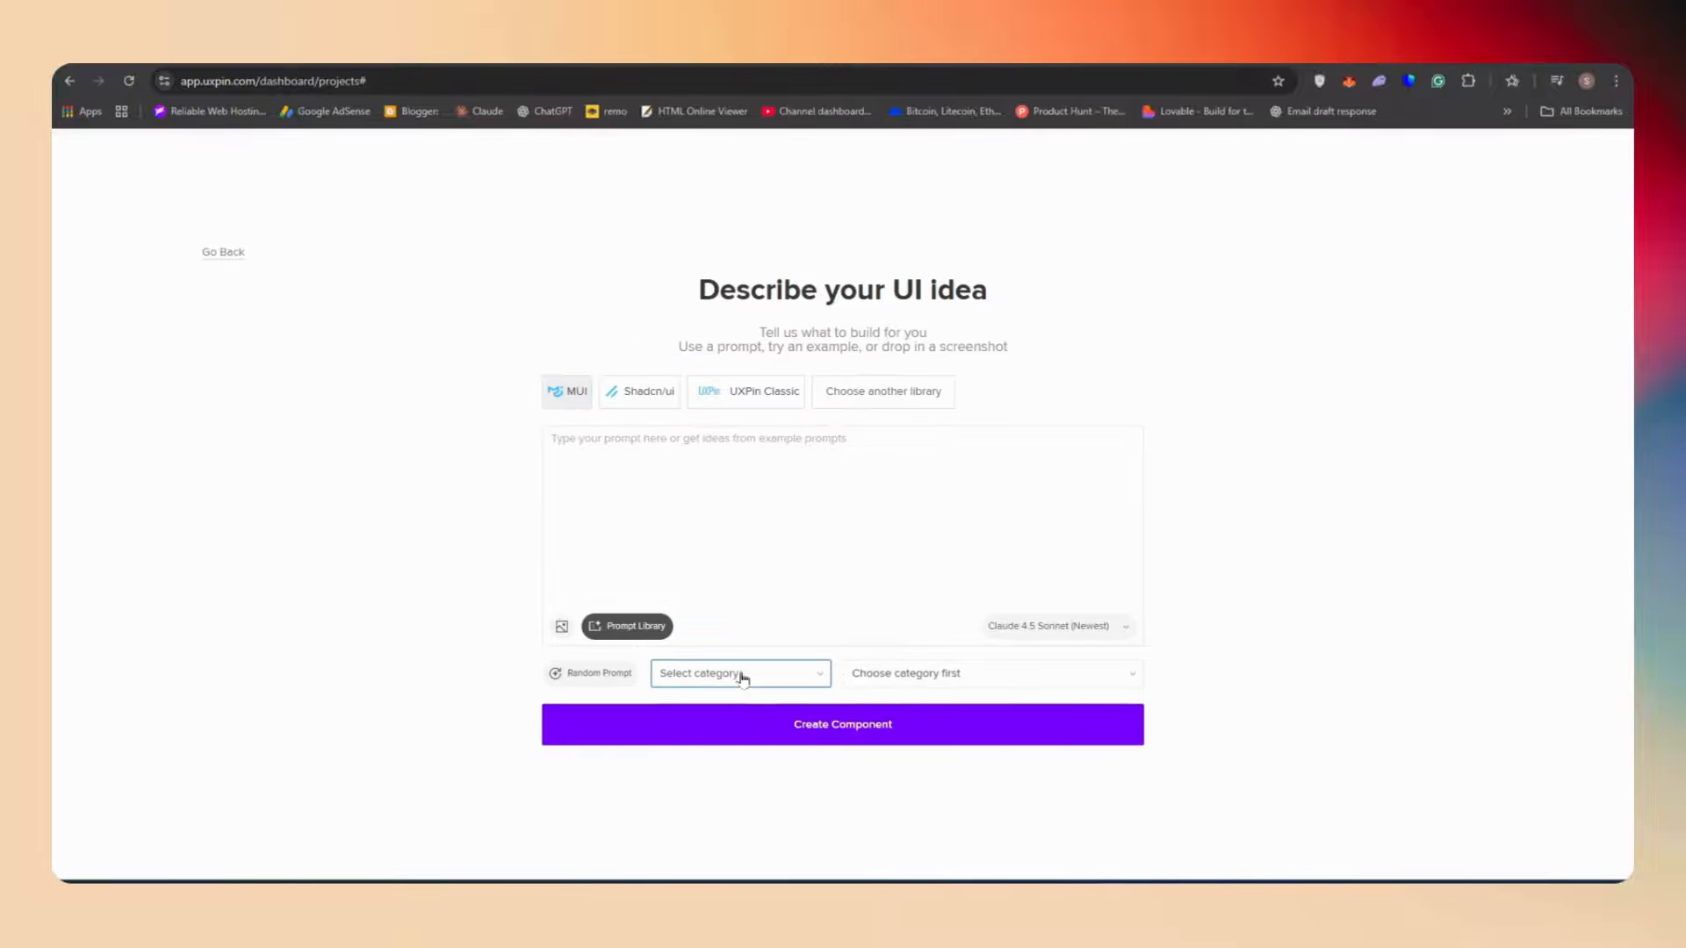
{"action": "left_click", "coordinate": [780, 676]}
{"action": "left_click", "coordinate": [900, 676]}
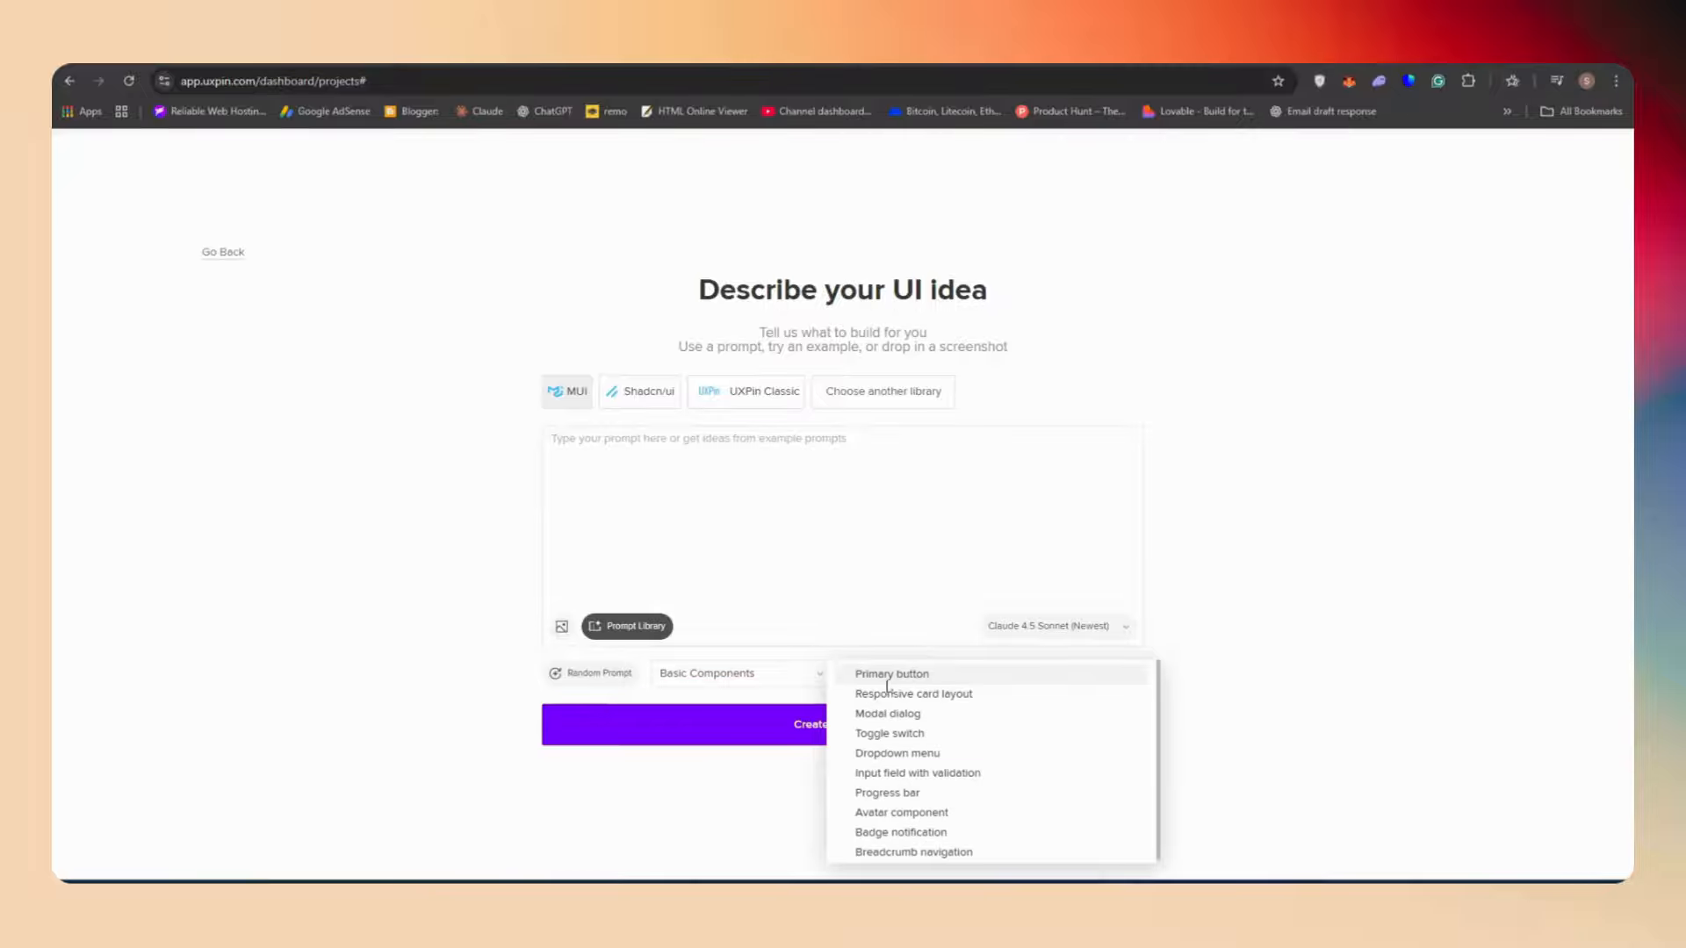
{"action": "left_click", "coordinate": [753, 676]}
{"action": "left_click", "coordinate": [698, 691]}
{"action": "left_click", "coordinate": [899, 676]}
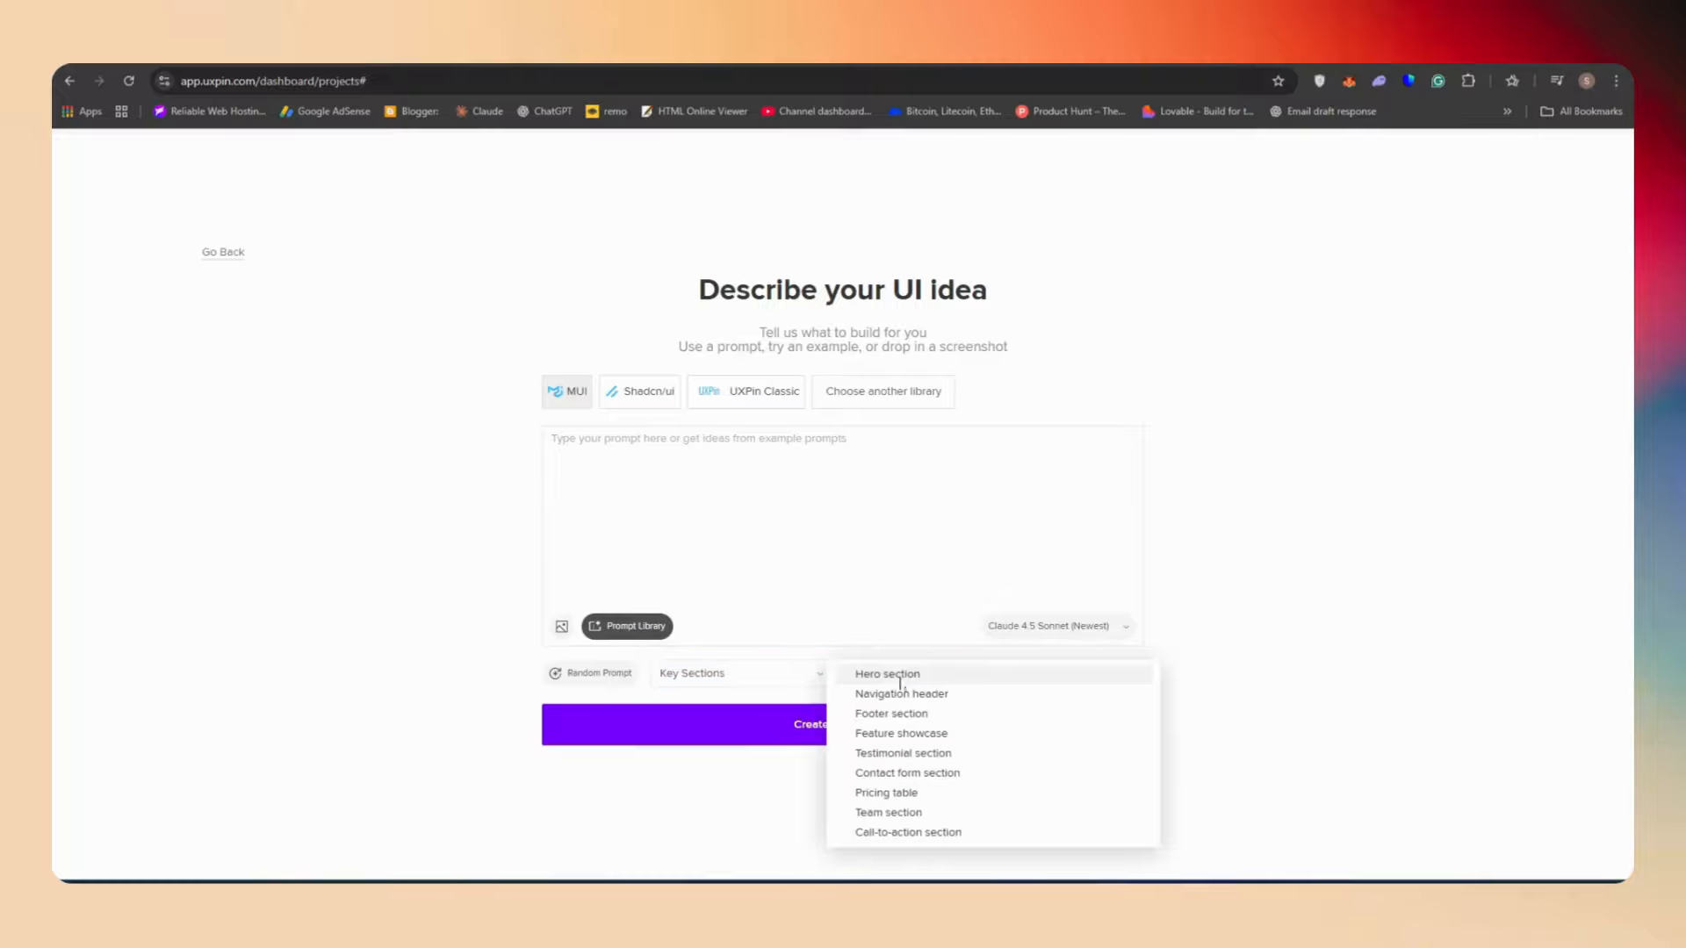
{"action": "left_click", "coordinate": [933, 678]}
{"action": "left_click_drag", "start_coordinate": [625, 475], "coordinate": [550, 438]}
{"action": "left_click", "coordinate": [1041, 391]}
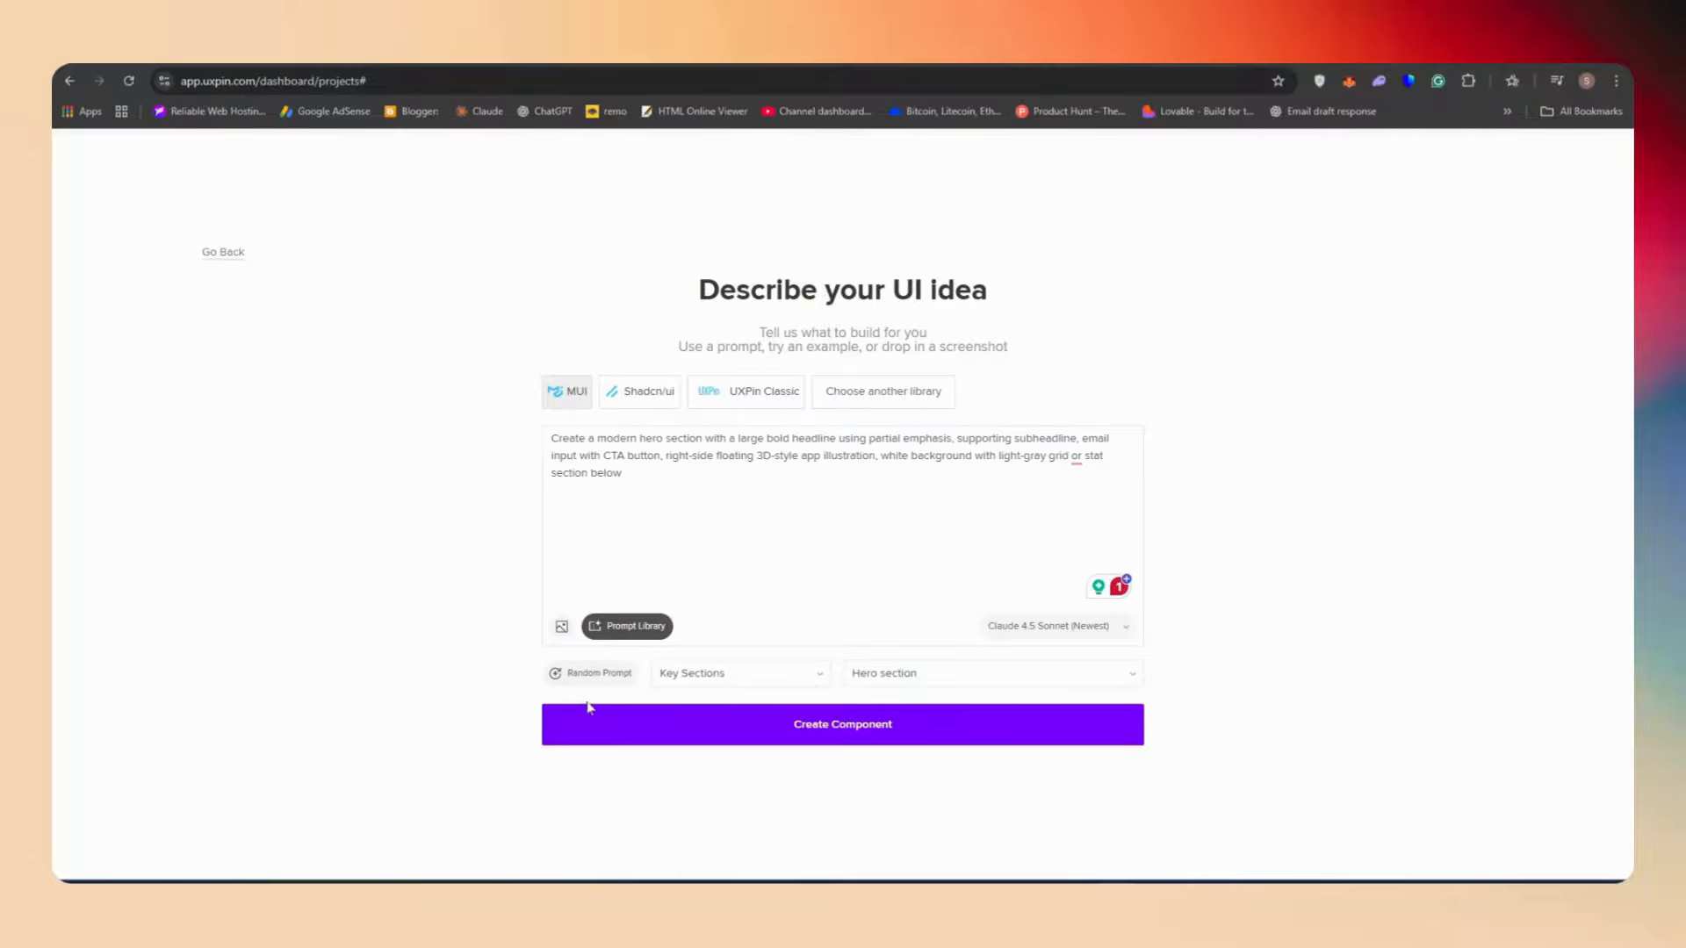
{"action": "left_click", "coordinate": [562, 626]}
{"action": "left_click", "coordinate": [880, 406]}
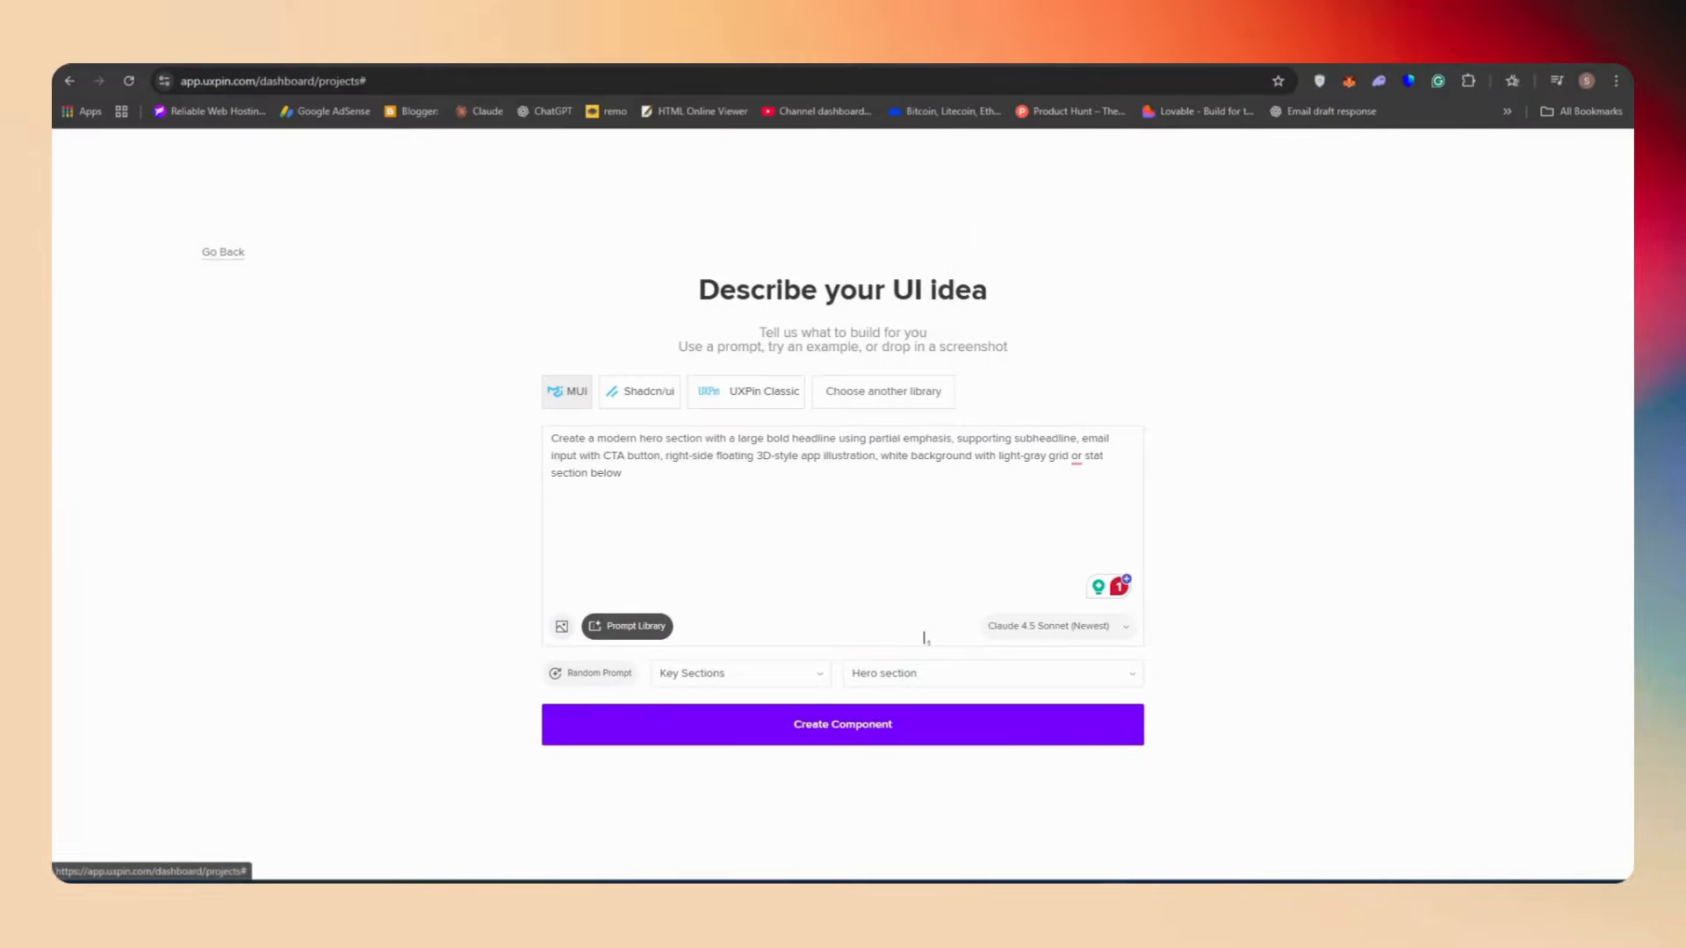
Select Claude 4.5 Sonnet (Newest) as the model and create the component
{"action": "left_click", "coordinate": [1111, 626]}
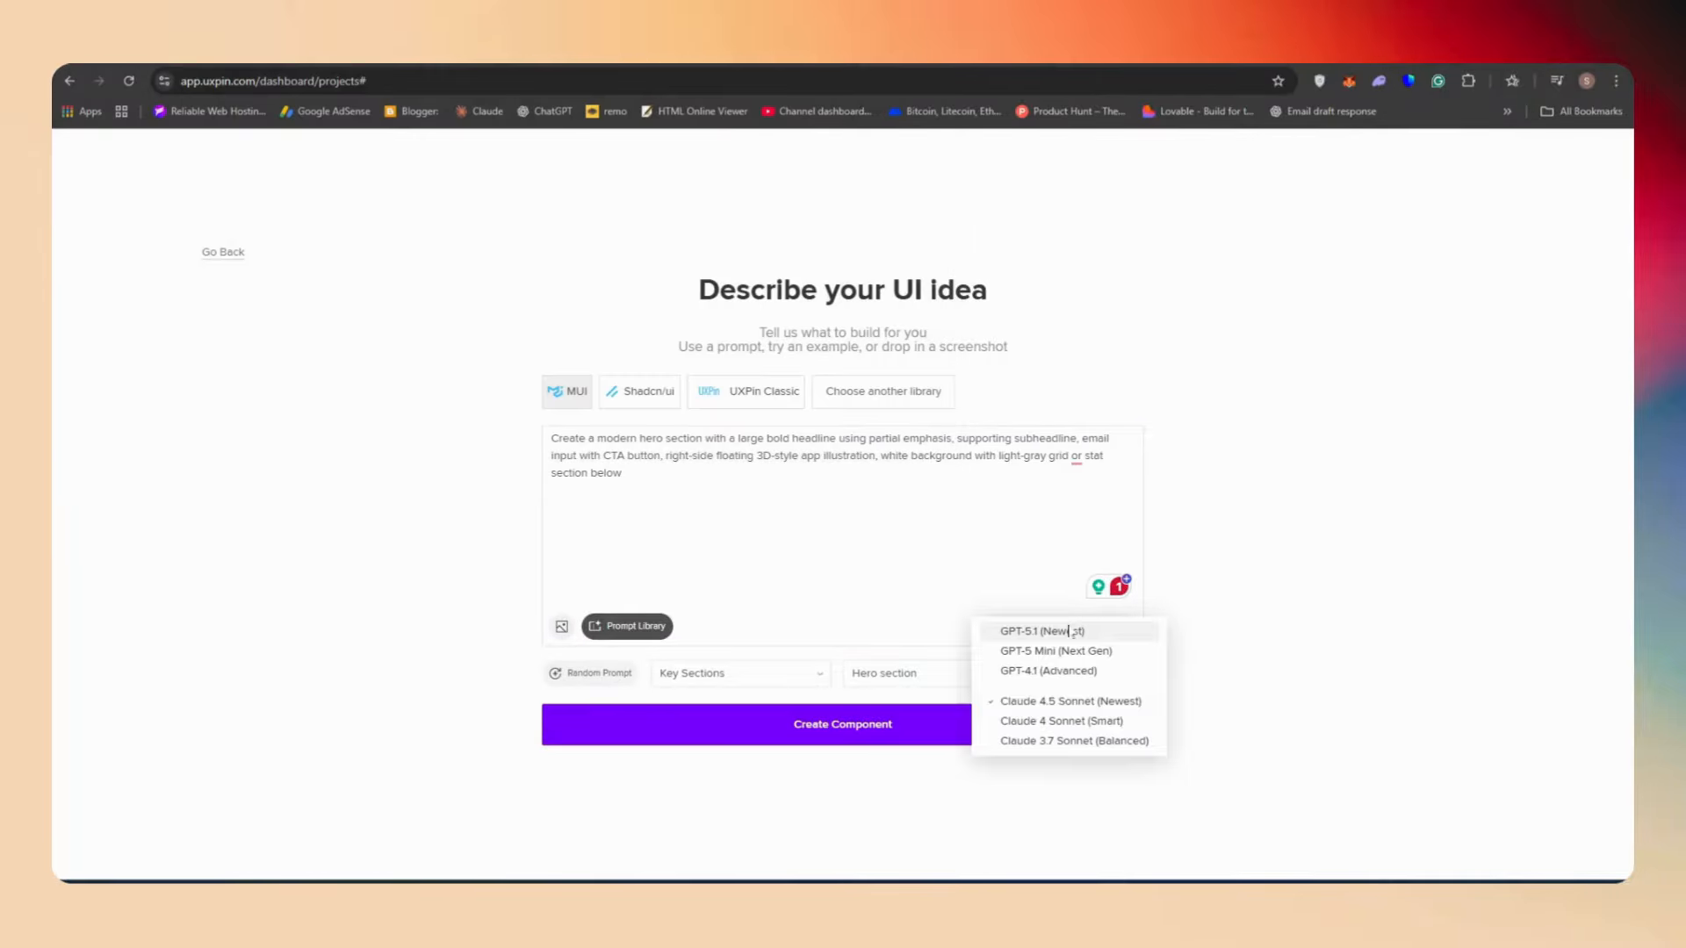
{"action": "left_click", "coordinate": [1110, 706]}
{"action": "left_click", "coordinate": [911, 742]}
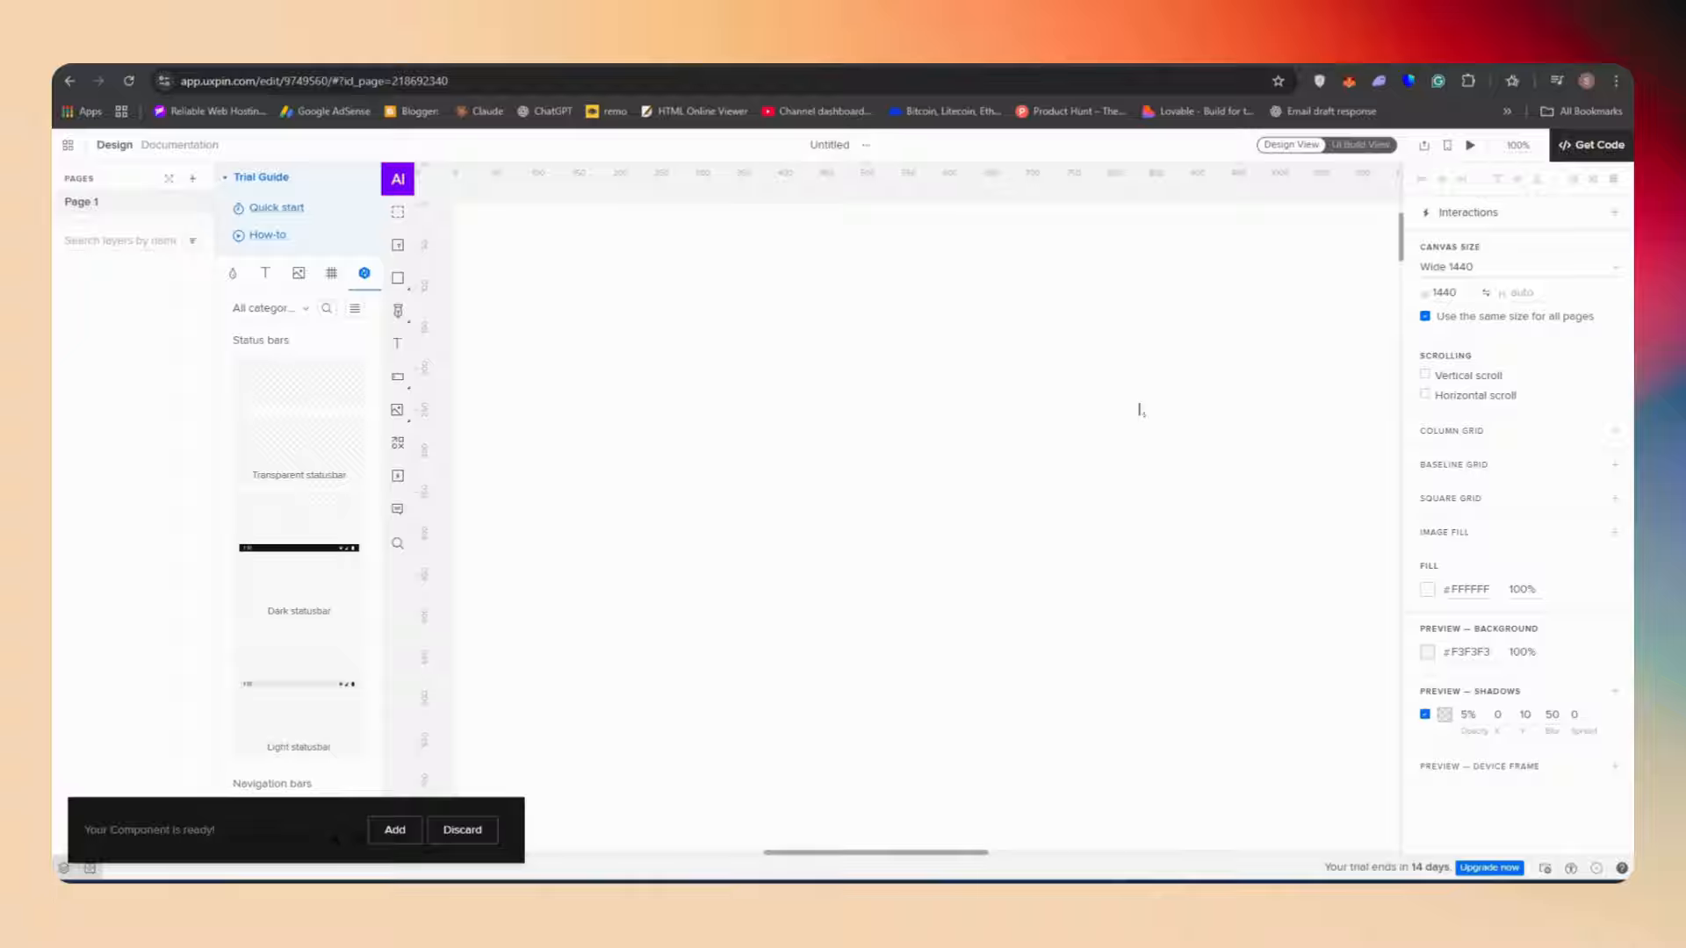
Add the generated hero component to the canvas
{"action": "left_click", "coordinate": [392, 830]}
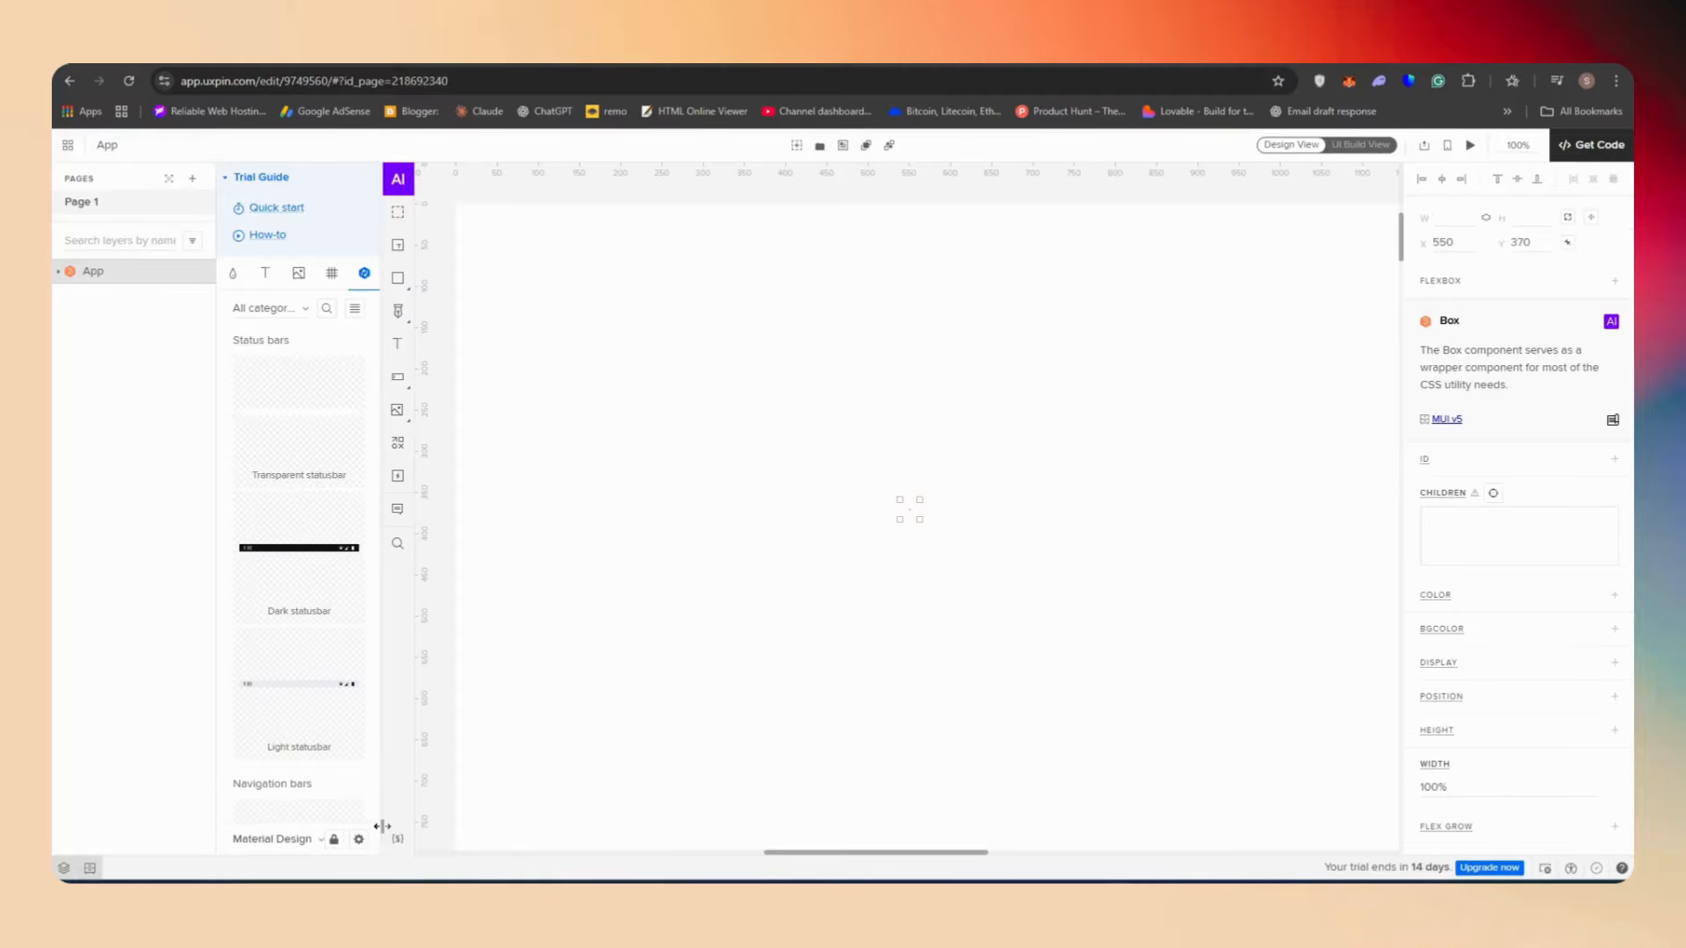
{"action": "left_click_drag", "start_coordinate": [1244, 648], "coordinate": [760, 303]}
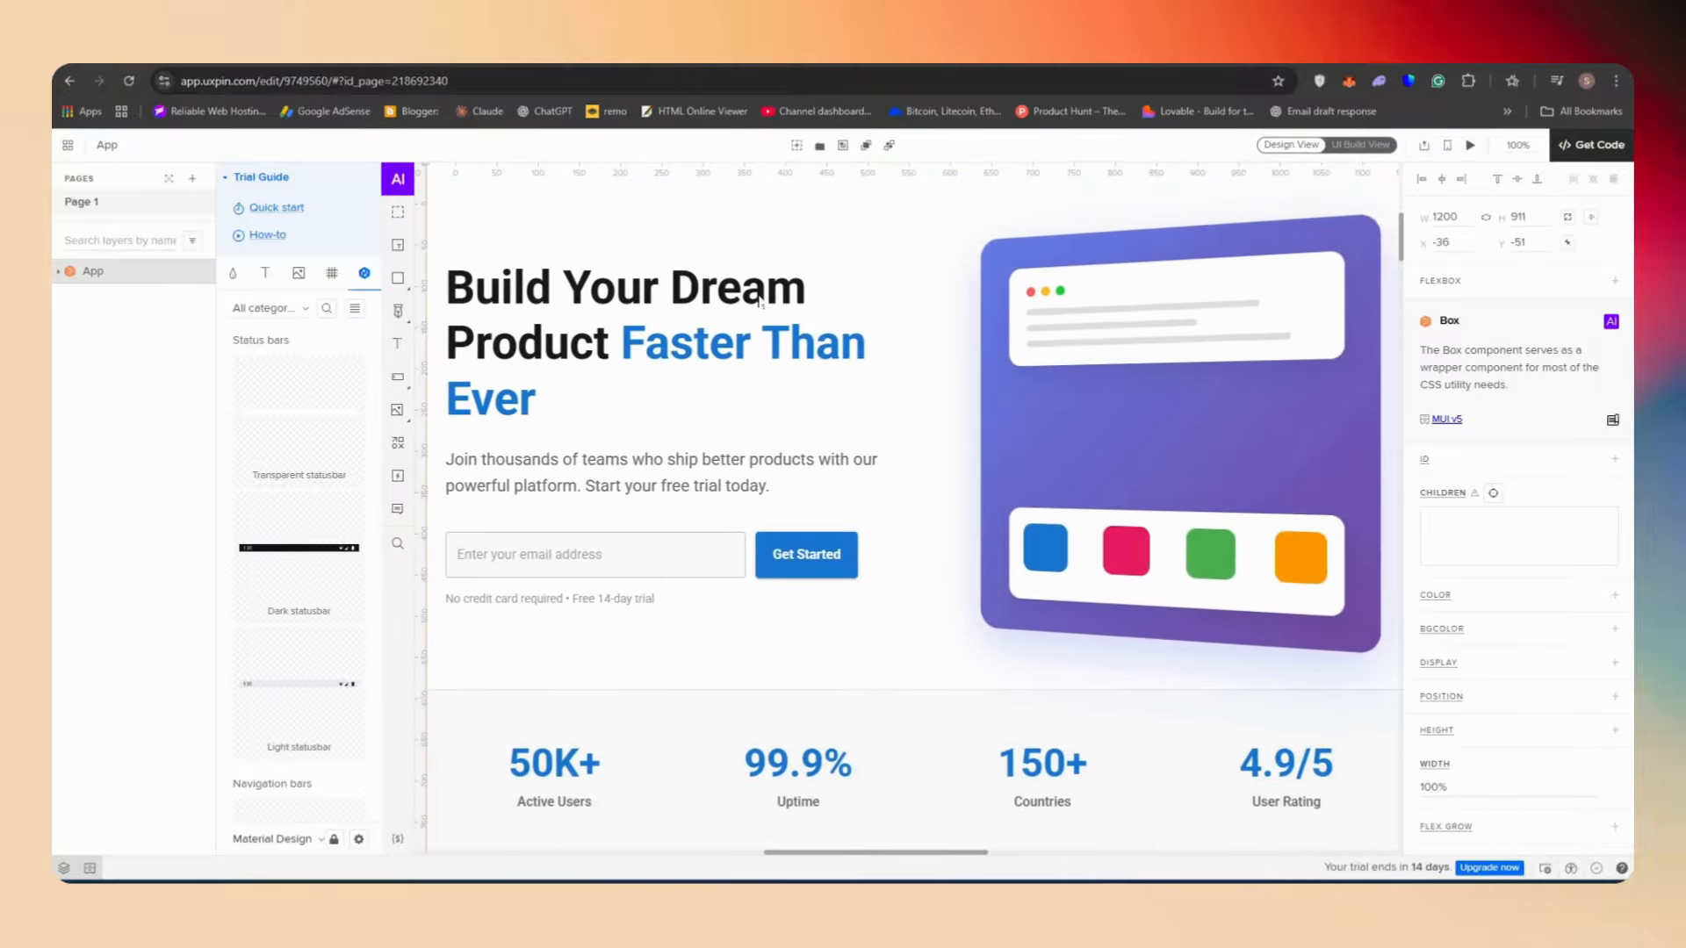
Zoom out and inspect the generated component's layers and the editor's panel toggles
{"action": "scroll", "coordinate": [760, 302], "scroll_direction": "down", "scroll_amount": 3}
{"action": "left_click", "coordinate": [1203, 437]}
{"action": "left_click", "coordinate": [716, 322]}
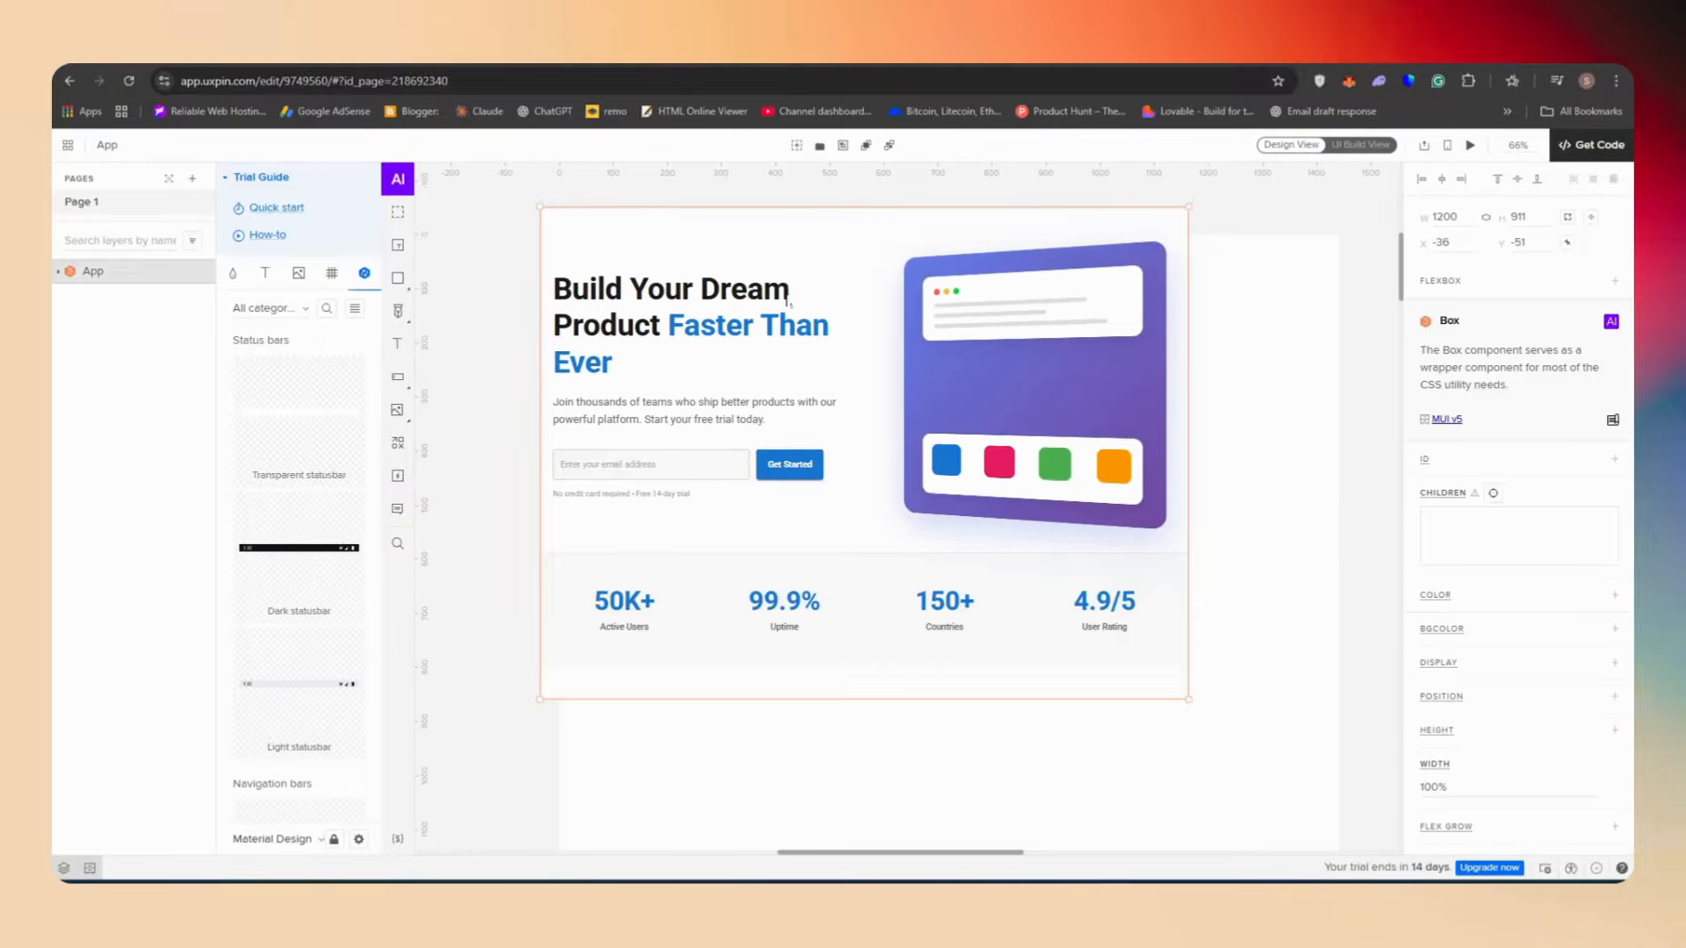
{"action": "double_click", "coordinate": [716, 322]}
{"action": "left_click", "coordinate": [983, 612]}
{"action": "left_click", "coordinate": [1207, 765]}
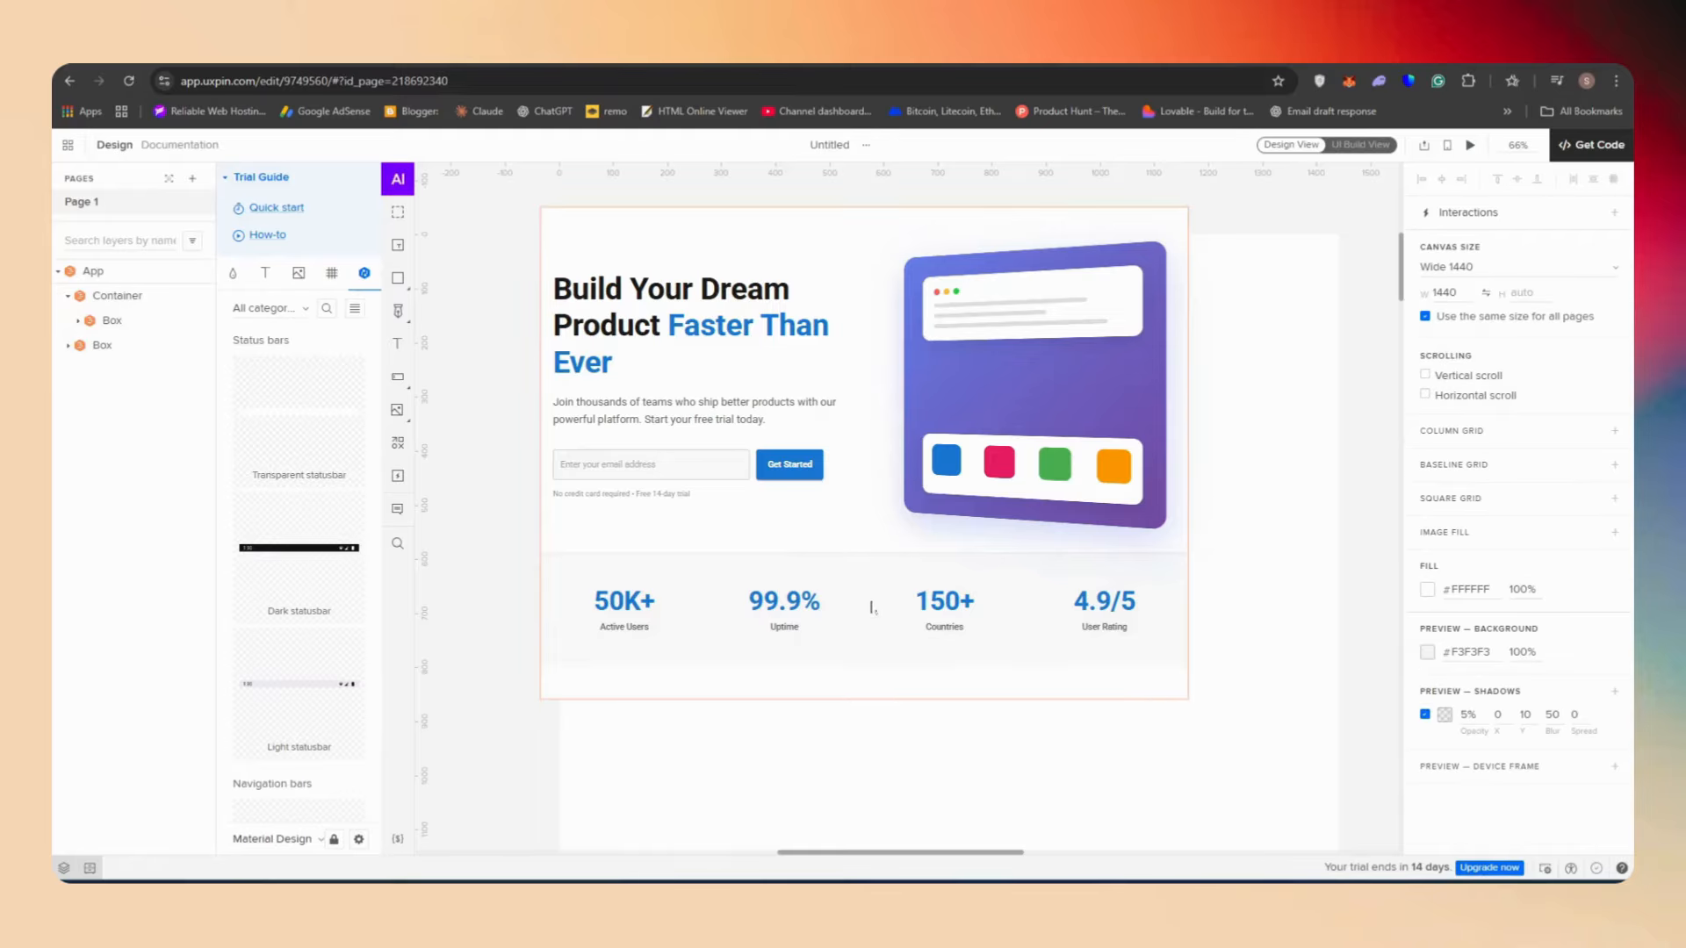
{"action": "left_click", "coordinate": [90, 868]}
{"action": "left_click", "coordinate": [63, 868]}
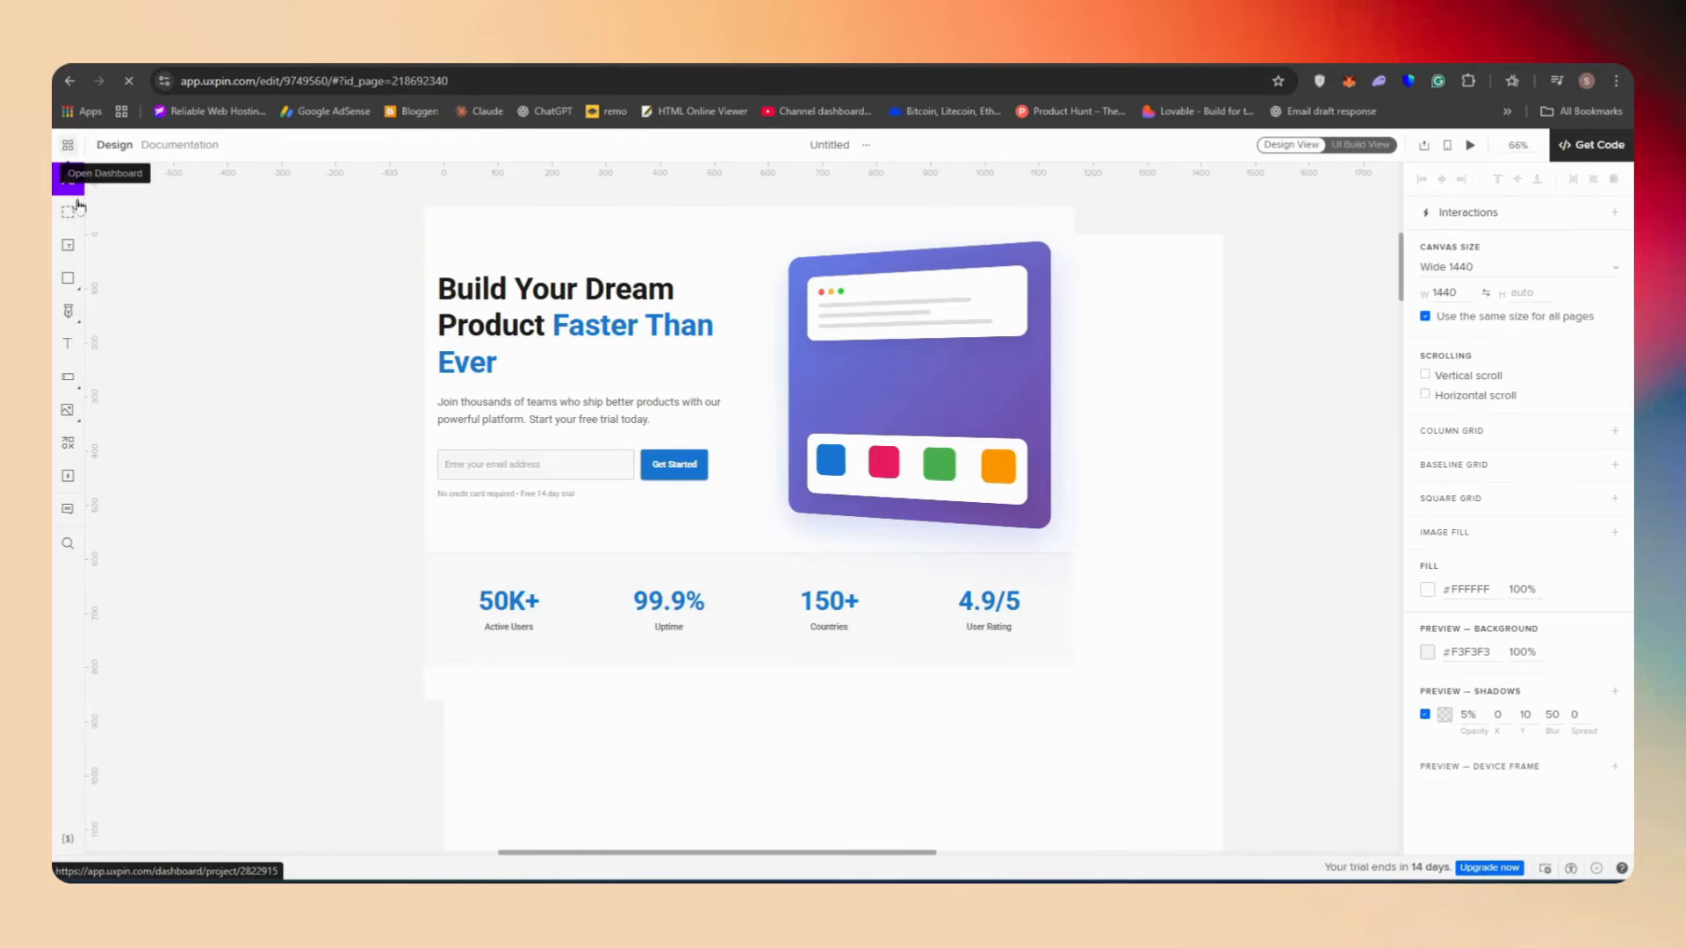
Return to the project dashboard and reopen the Untitled prototype
{"action": "left_click", "coordinate": [68, 146]}
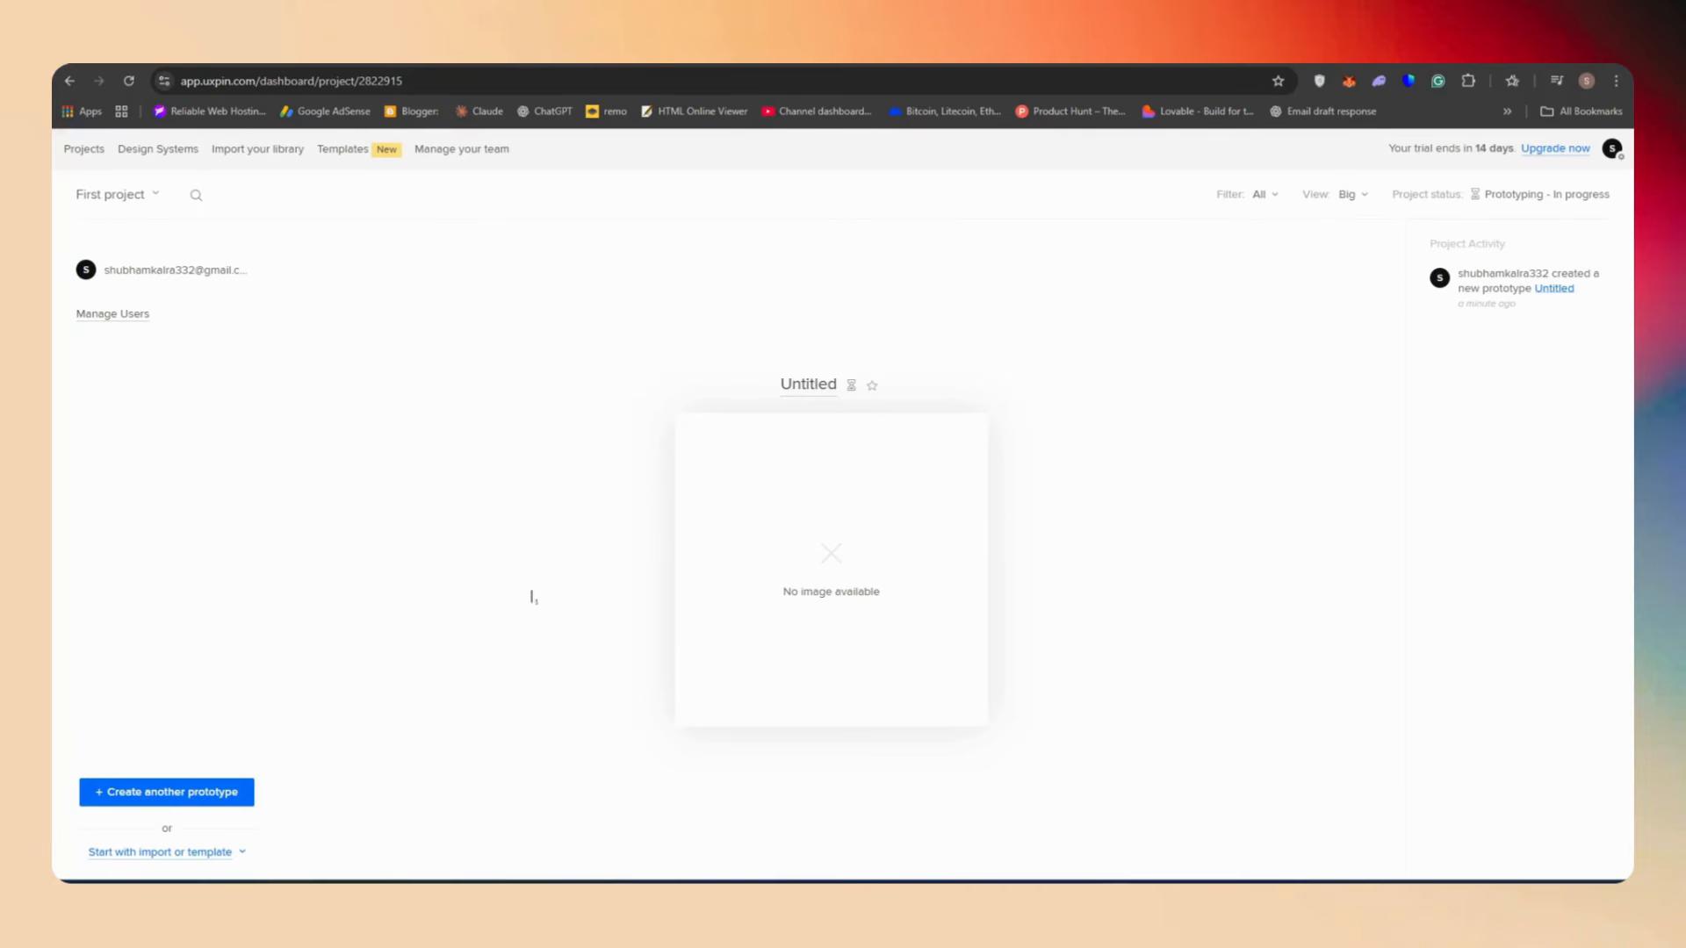
{"action": "mouse_move", "coordinate": [767, 501]}
{"action": "left_click", "coordinate": [778, 573]}
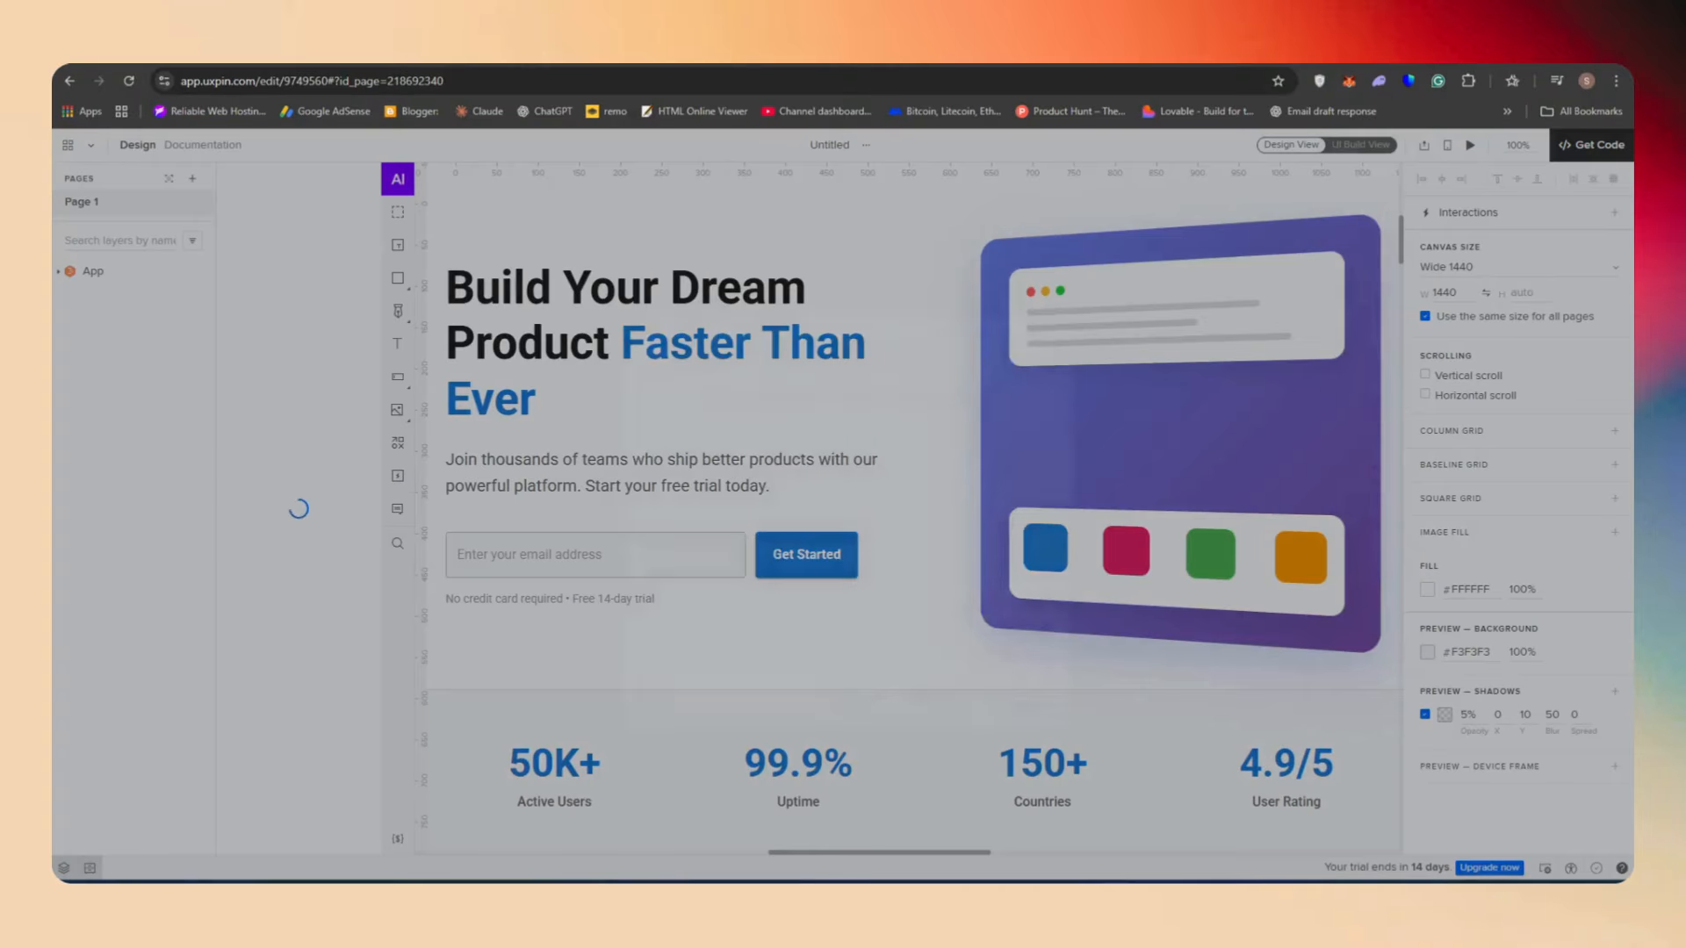
{"action": "left_click", "coordinate": [1046, 321]}
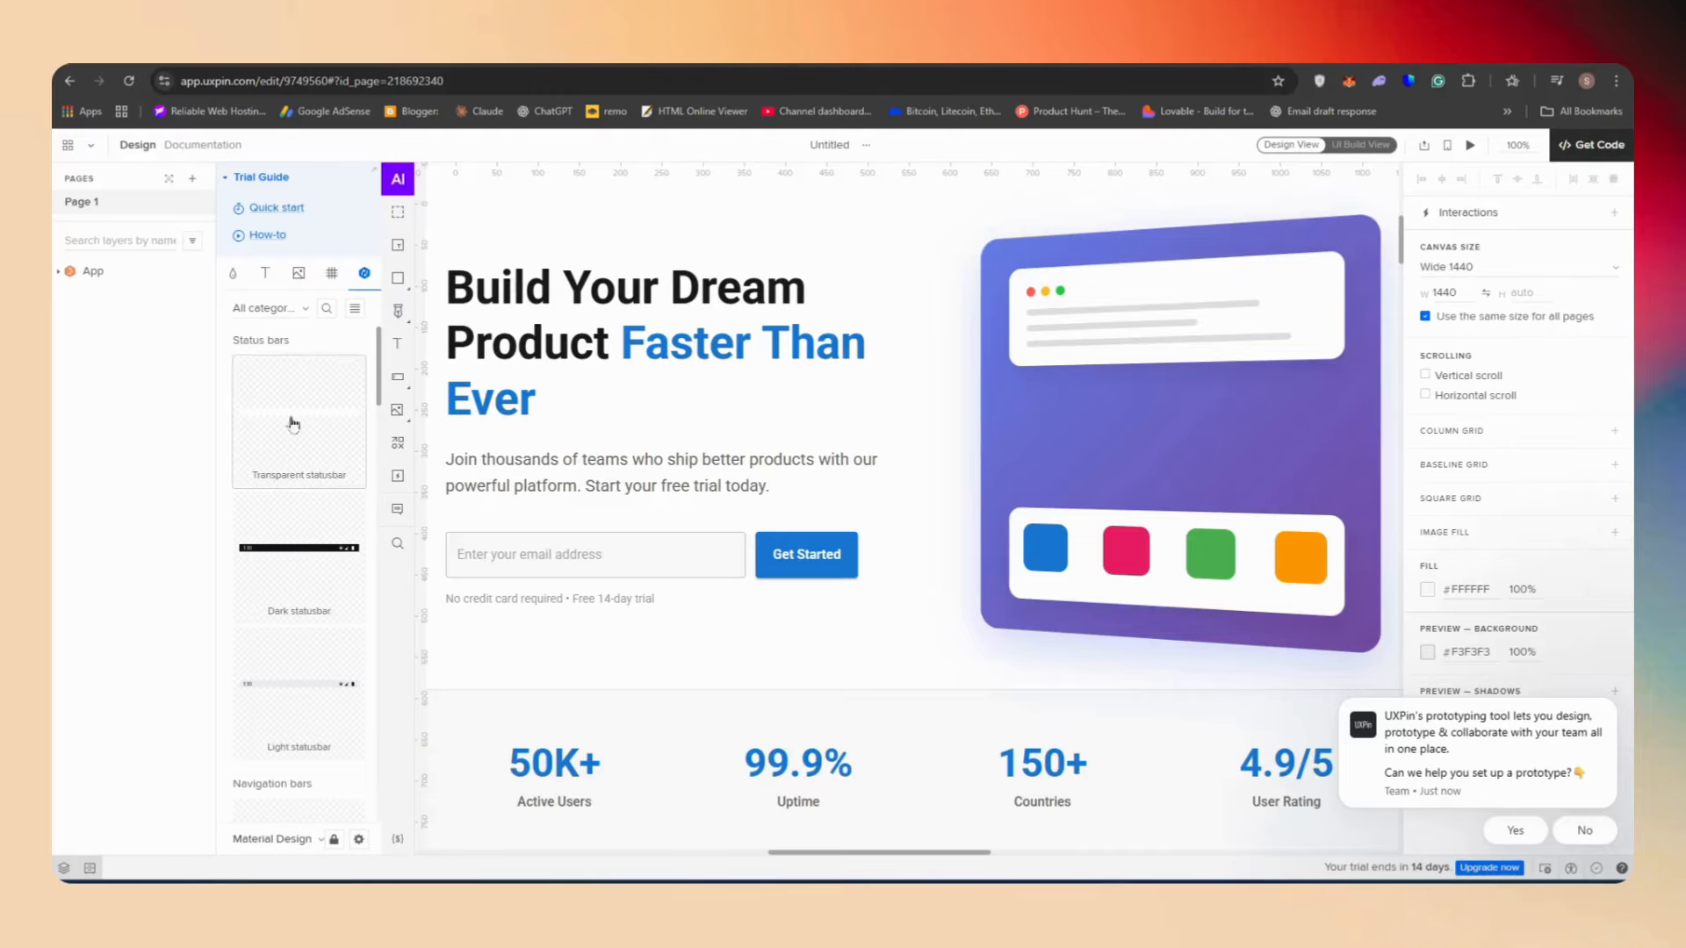
Browse the design library's icons, typography styles and colors
{"action": "left_click", "coordinate": [298, 273]}
{"action": "scroll", "coordinate": [347, 470], "scroll_direction": "down", "scroll_amount": 6}
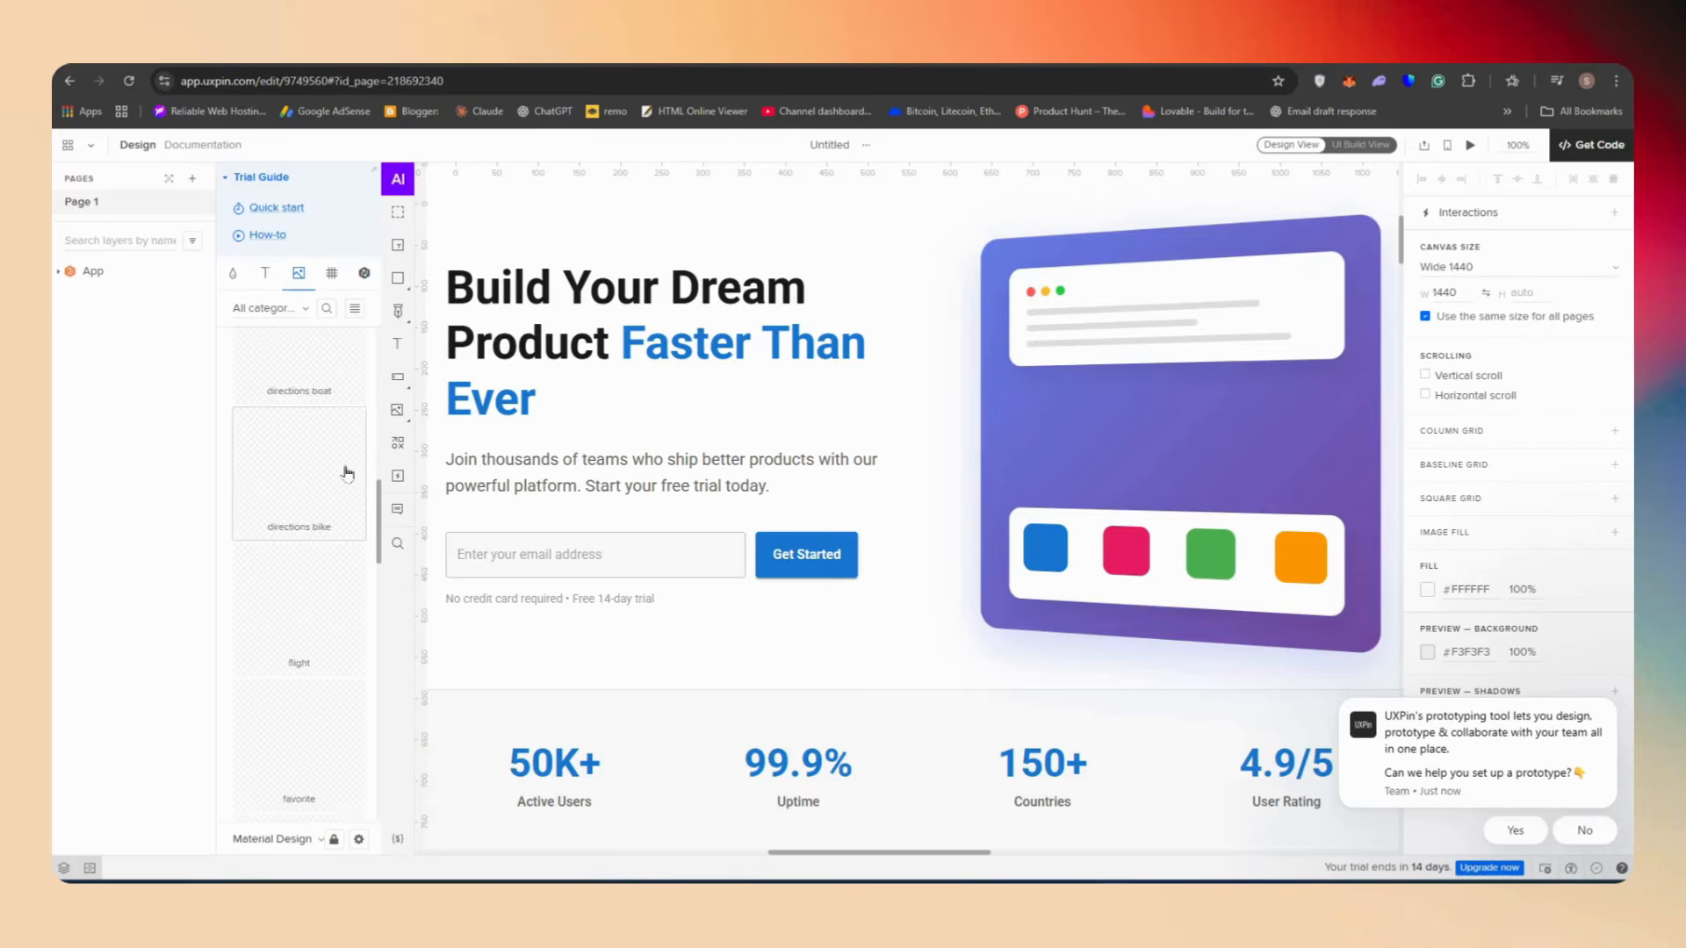
{"action": "scroll", "coordinate": [300, 482], "scroll_direction": "down", "scroll_amount": 12}
{"action": "left_click", "coordinate": [265, 273]}
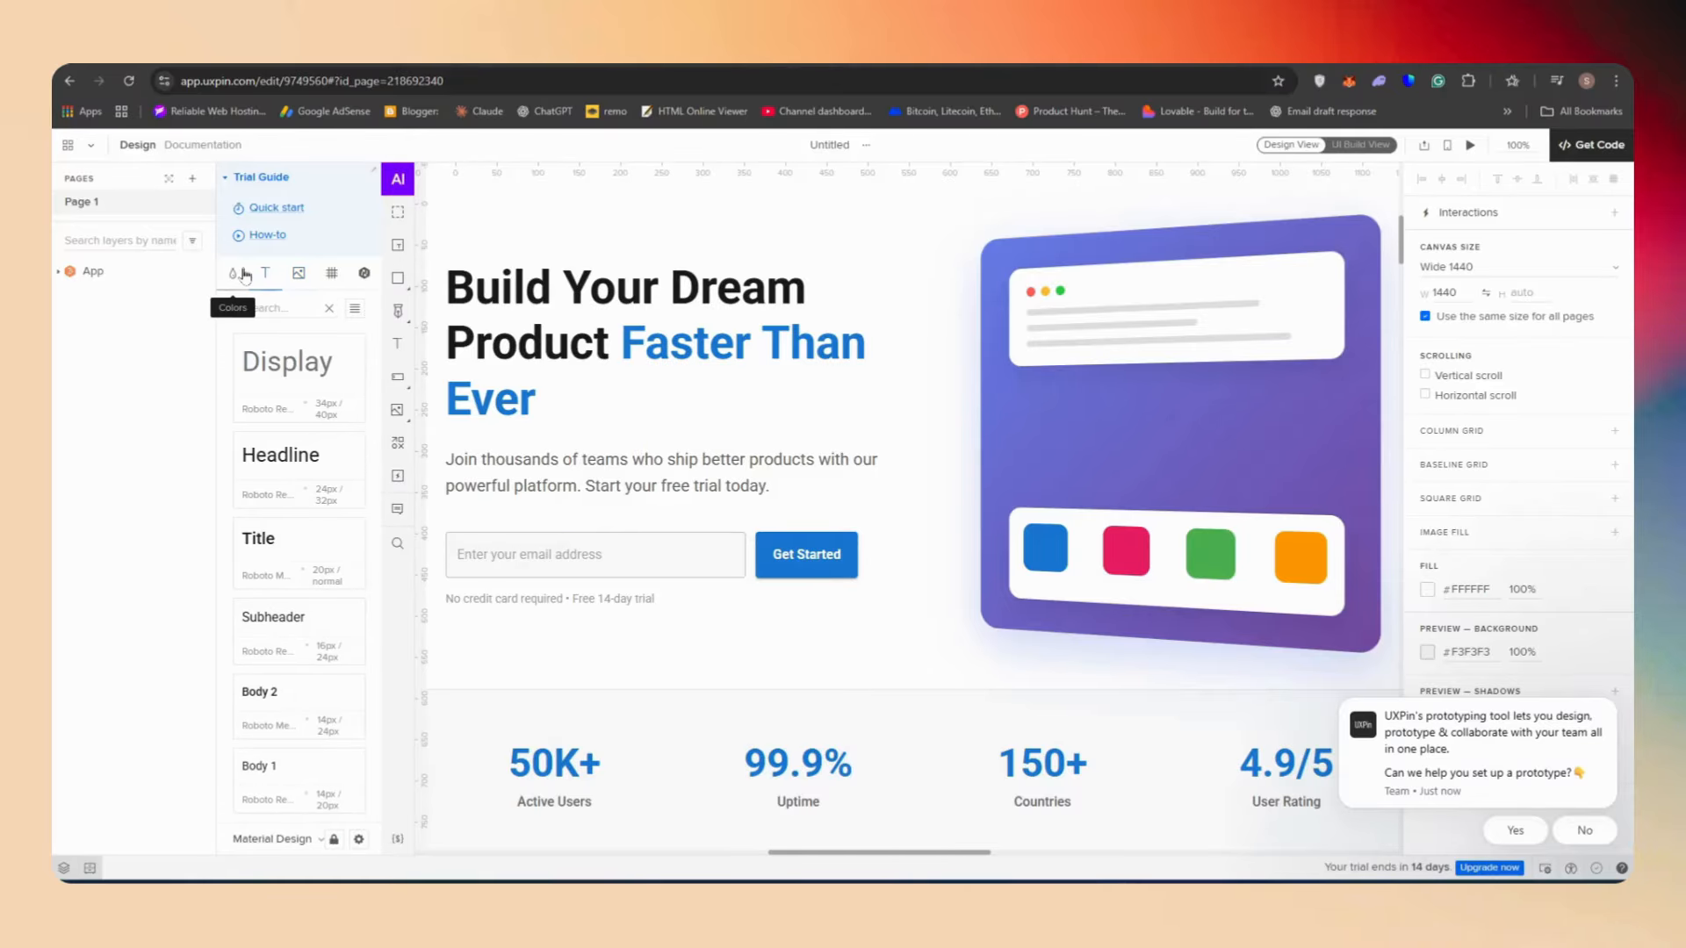
{"action": "left_click", "coordinate": [232, 273]}
{"action": "scroll", "coordinate": [299, 527], "scroll_direction": "down", "scroll_amount": 5}
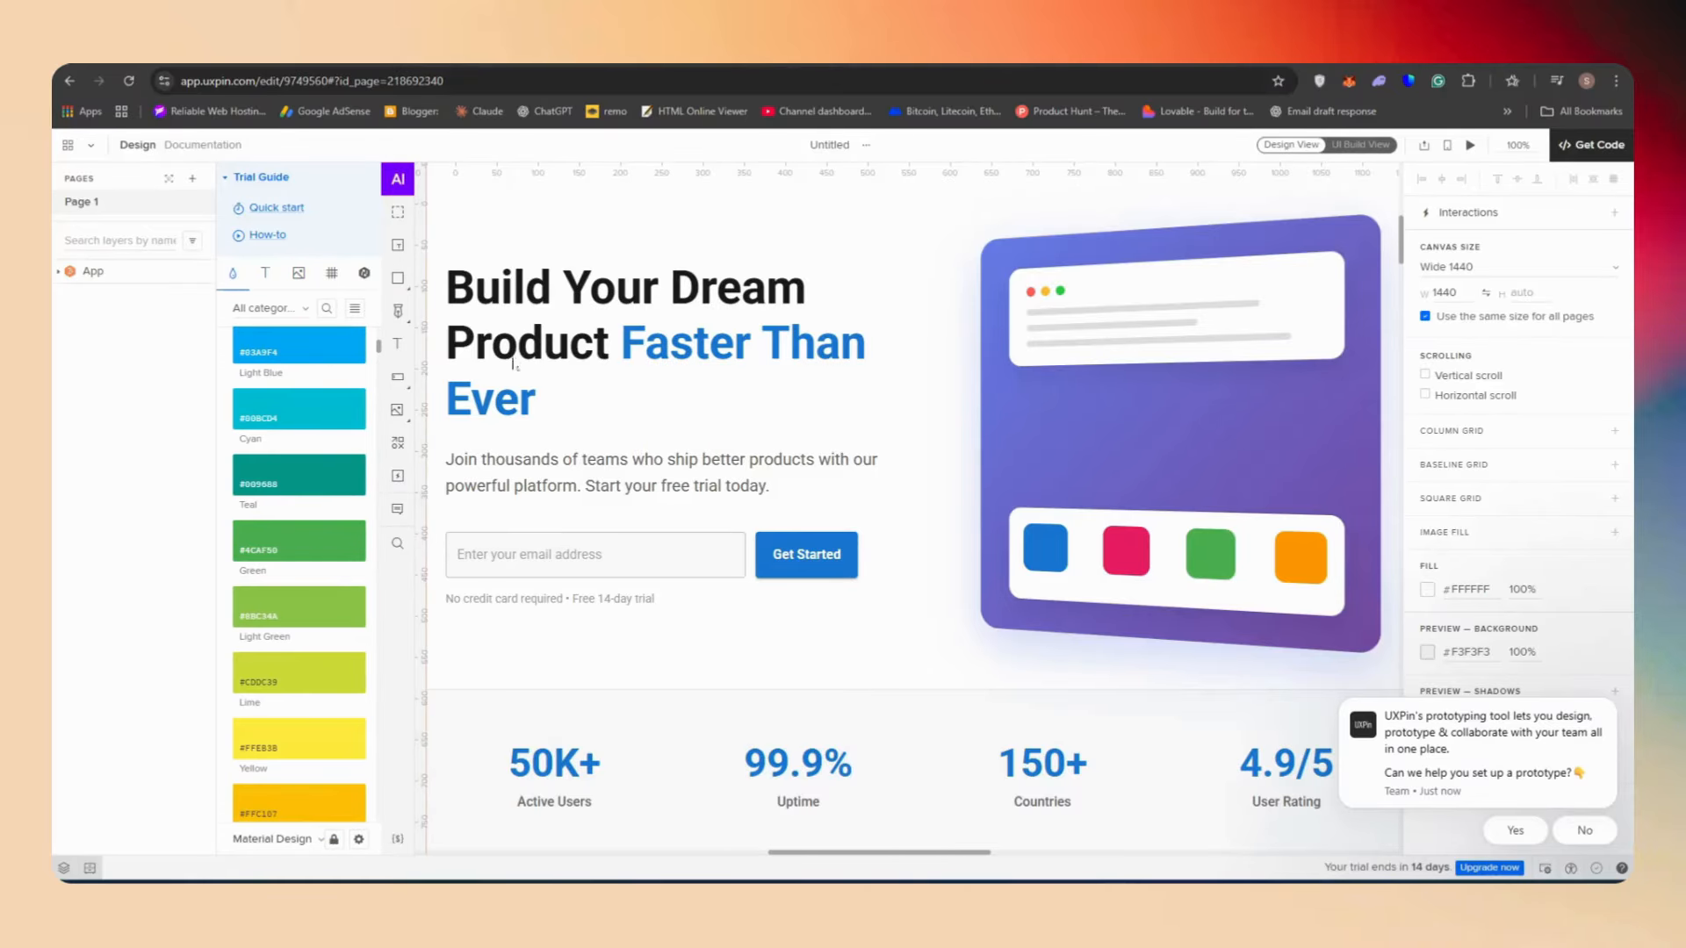
Add a second page to the prototype
{"action": "scroll", "coordinate": [707, 470], "scroll_direction": "up", "scroll_amount": 5}
{"action": "scroll", "coordinate": [694, 527], "scroll_direction": "down", "scroll_amount": 4}
{"action": "scroll", "coordinate": [677, 569], "scroll_direction": "down", "scroll_amount": 1}
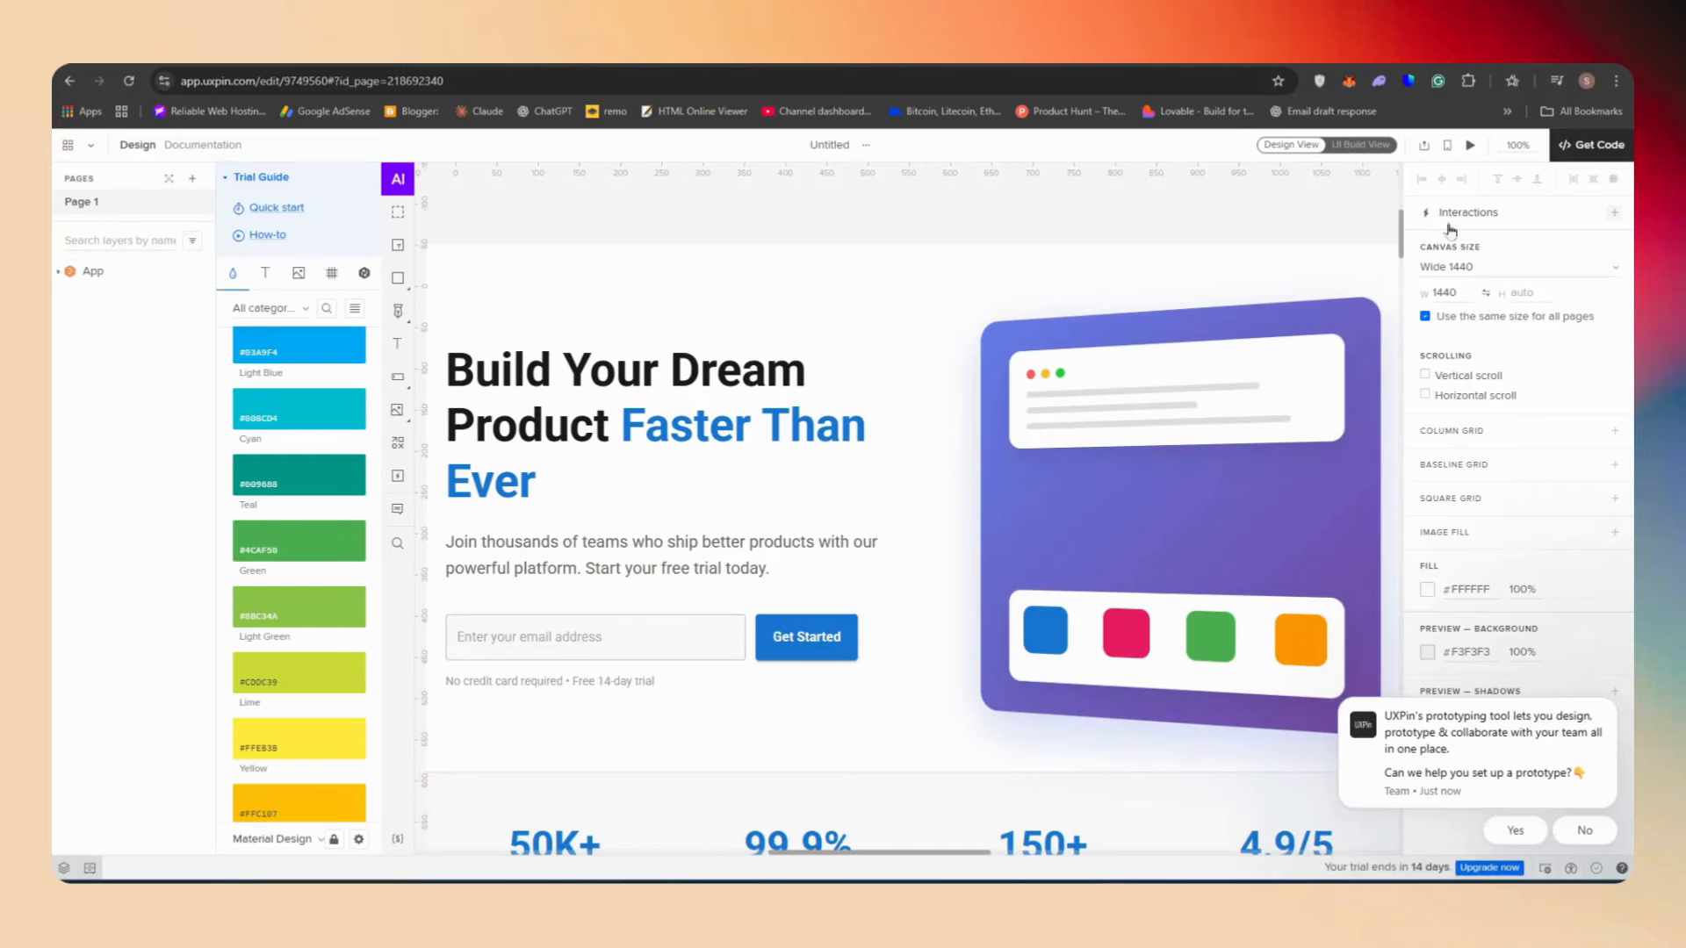
{"action": "left_click", "coordinate": [1470, 145]}
{"action": "left_click", "coordinate": [193, 178]}
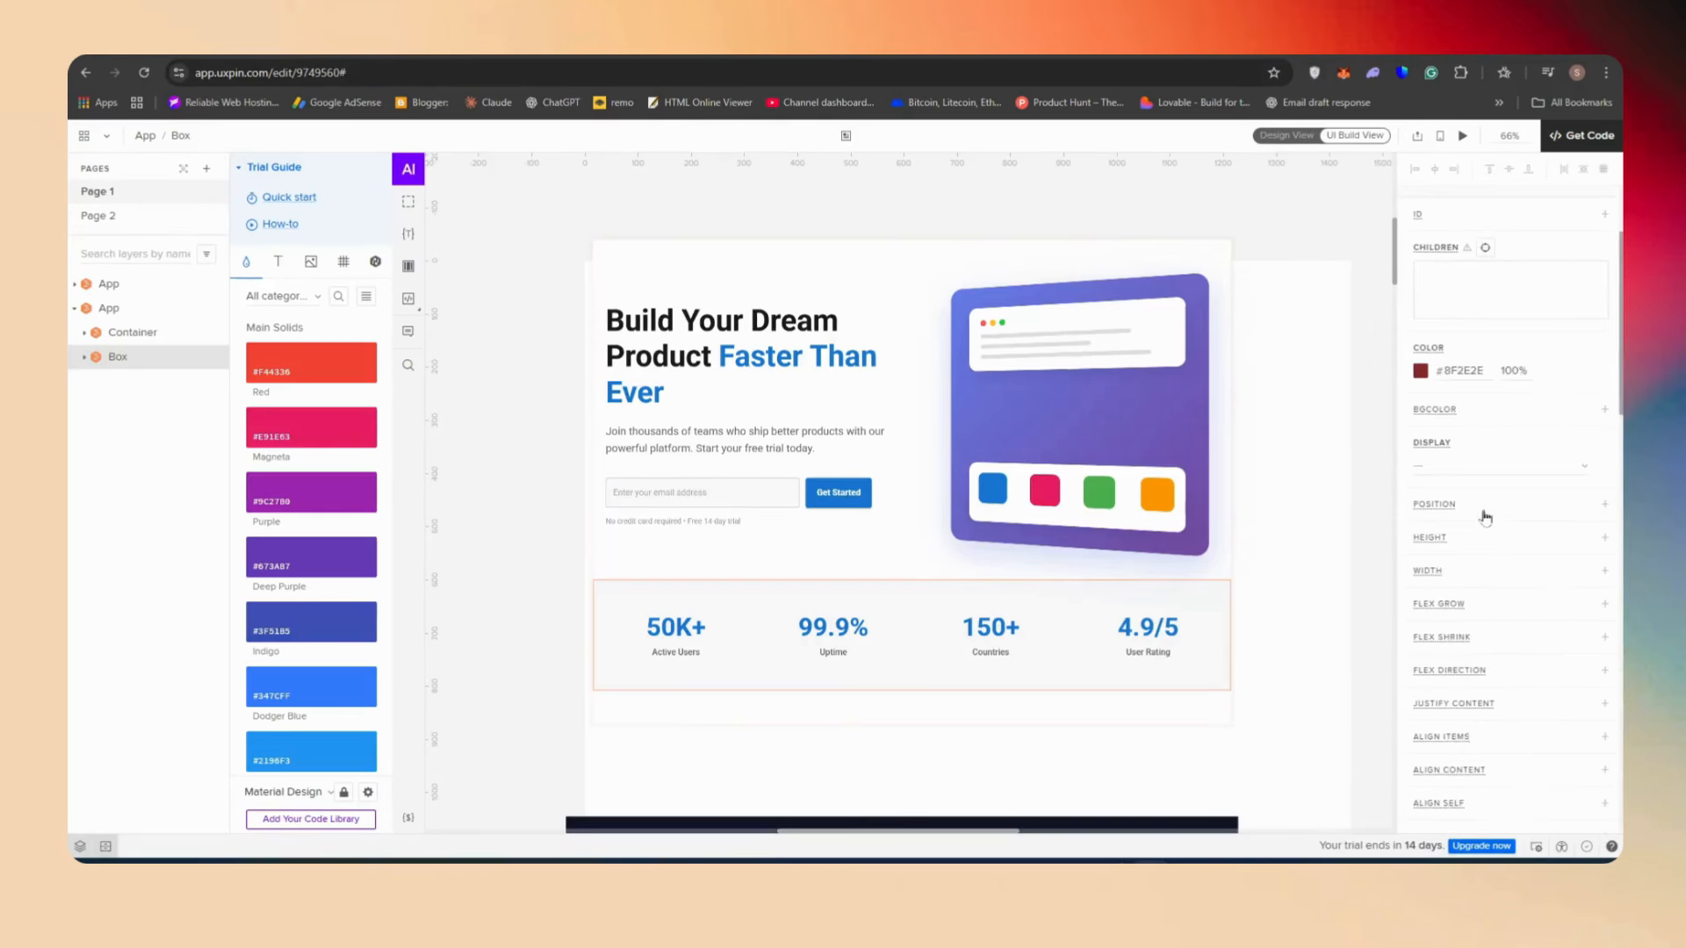
{"action": "scroll", "coordinate": [1484, 517], "scroll_direction": "up", "scroll_amount": 3}
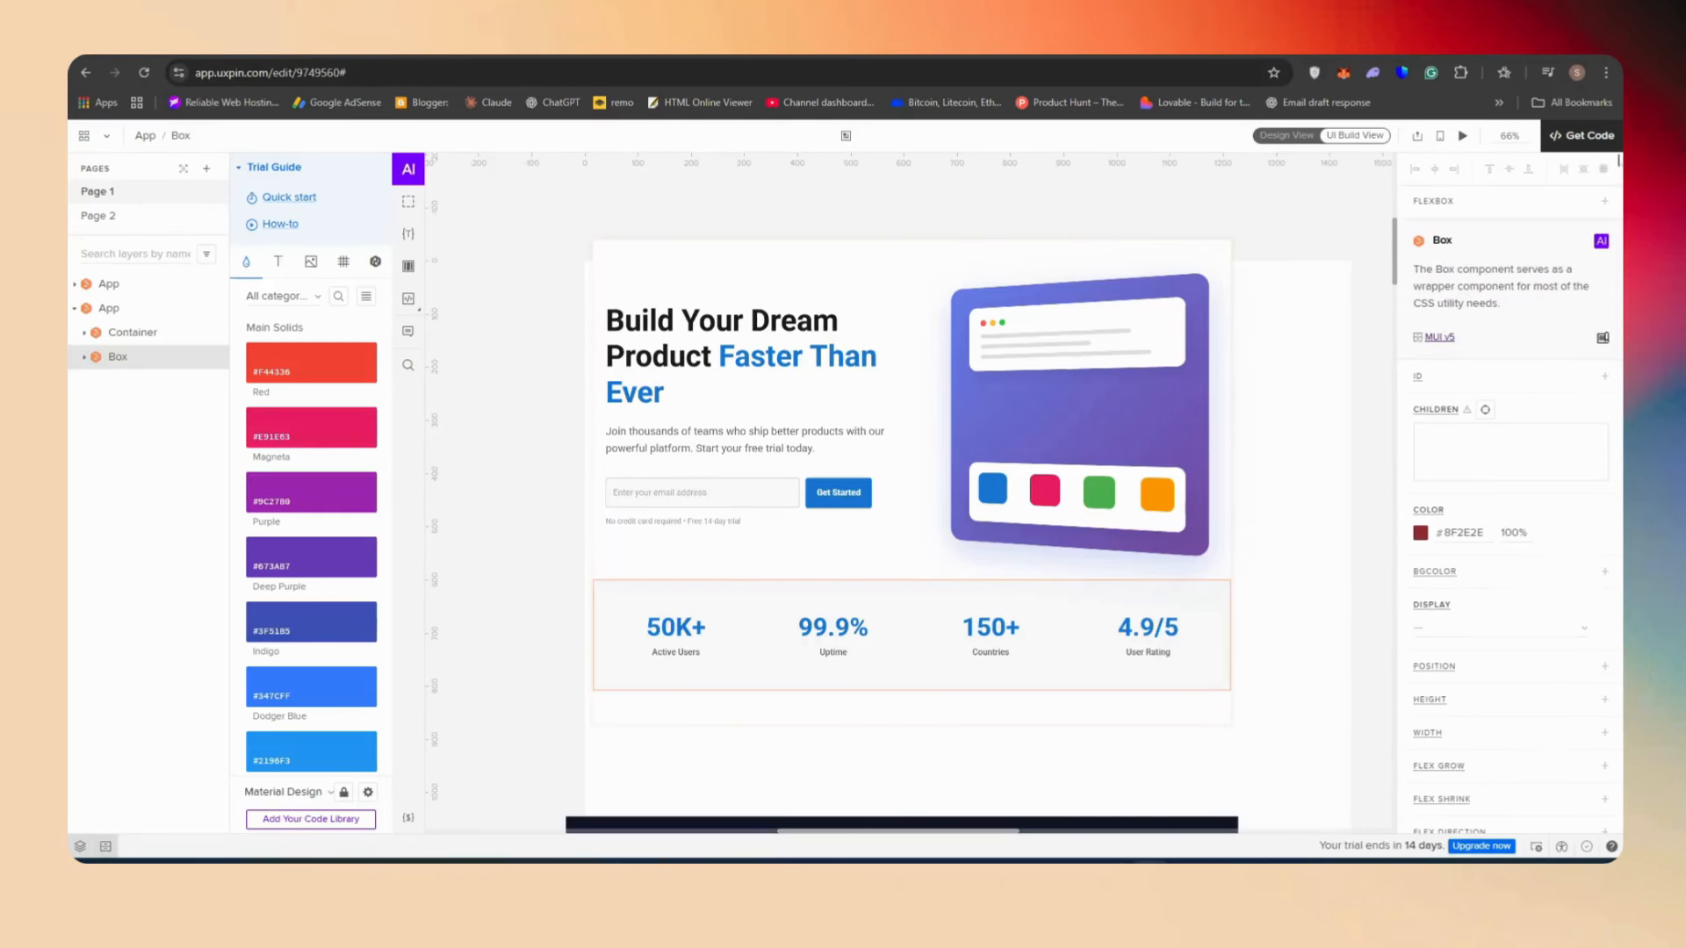
Examine the selected Box component's layout properties such as position, height, padding and margin
{"action": "key", "text": "ctrl+plus"}
{"action": "key", "text": "ctrl+plus"}
{"action": "scroll", "coordinate": [1557, 468], "scroll_direction": "down", "scroll_amount": 5}
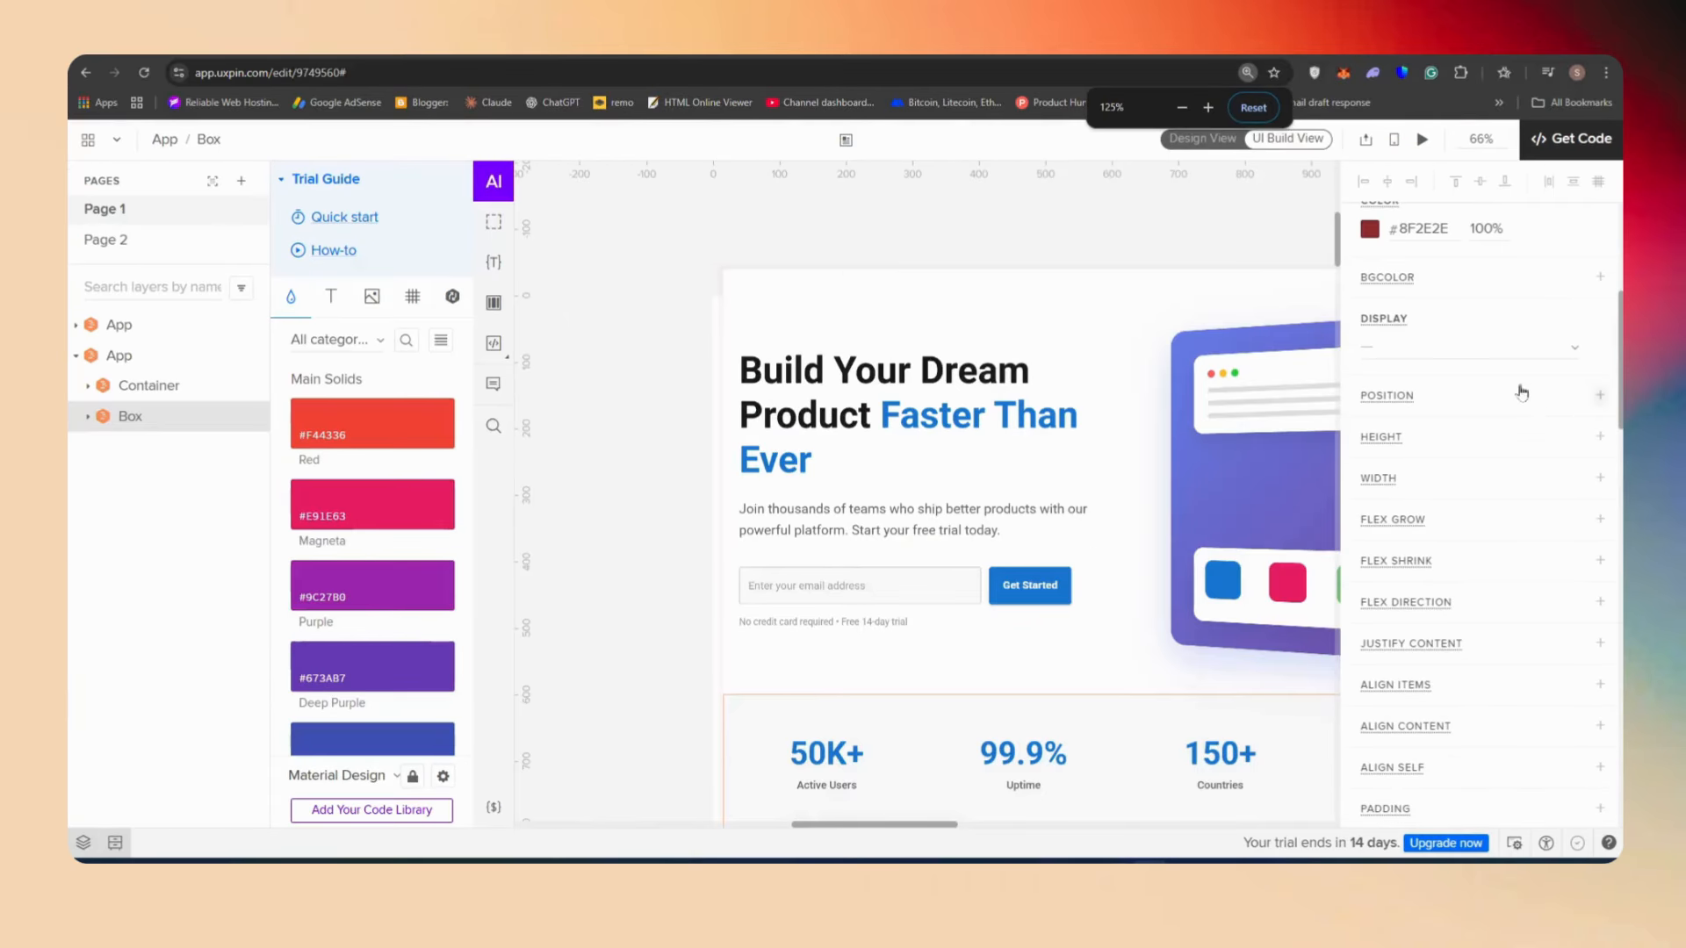
{"action": "left_click", "coordinate": [1423, 396]}
{"action": "left_click", "coordinate": [1444, 438]}
{"action": "scroll", "coordinate": [1443, 443], "scroll_direction": "down", "scroll_amount": 11}
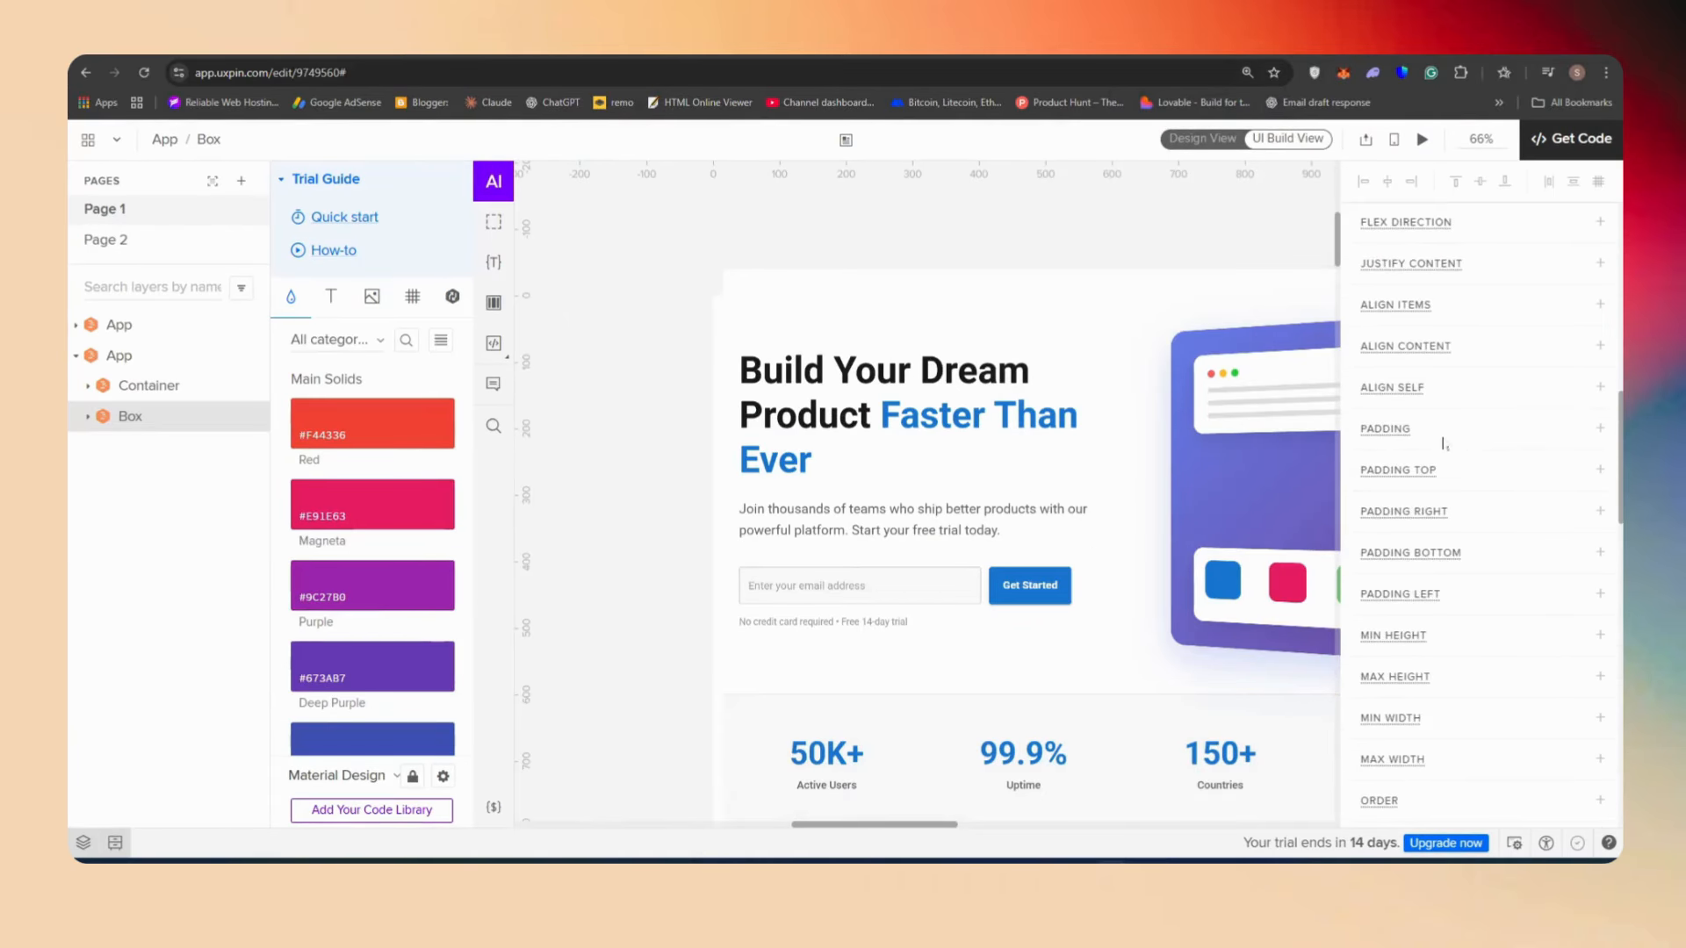
{"action": "scroll", "coordinate": [1048, 504], "scroll_direction": "down", "scroll_amount": 5}
{"action": "scroll", "coordinate": [1449, 449], "scroll_direction": "down", "scroll_amount": 5}
{"action": "scroll", "coordinate": [1444, 466], "scroll_direction": "up", "scroll_amount": 7}
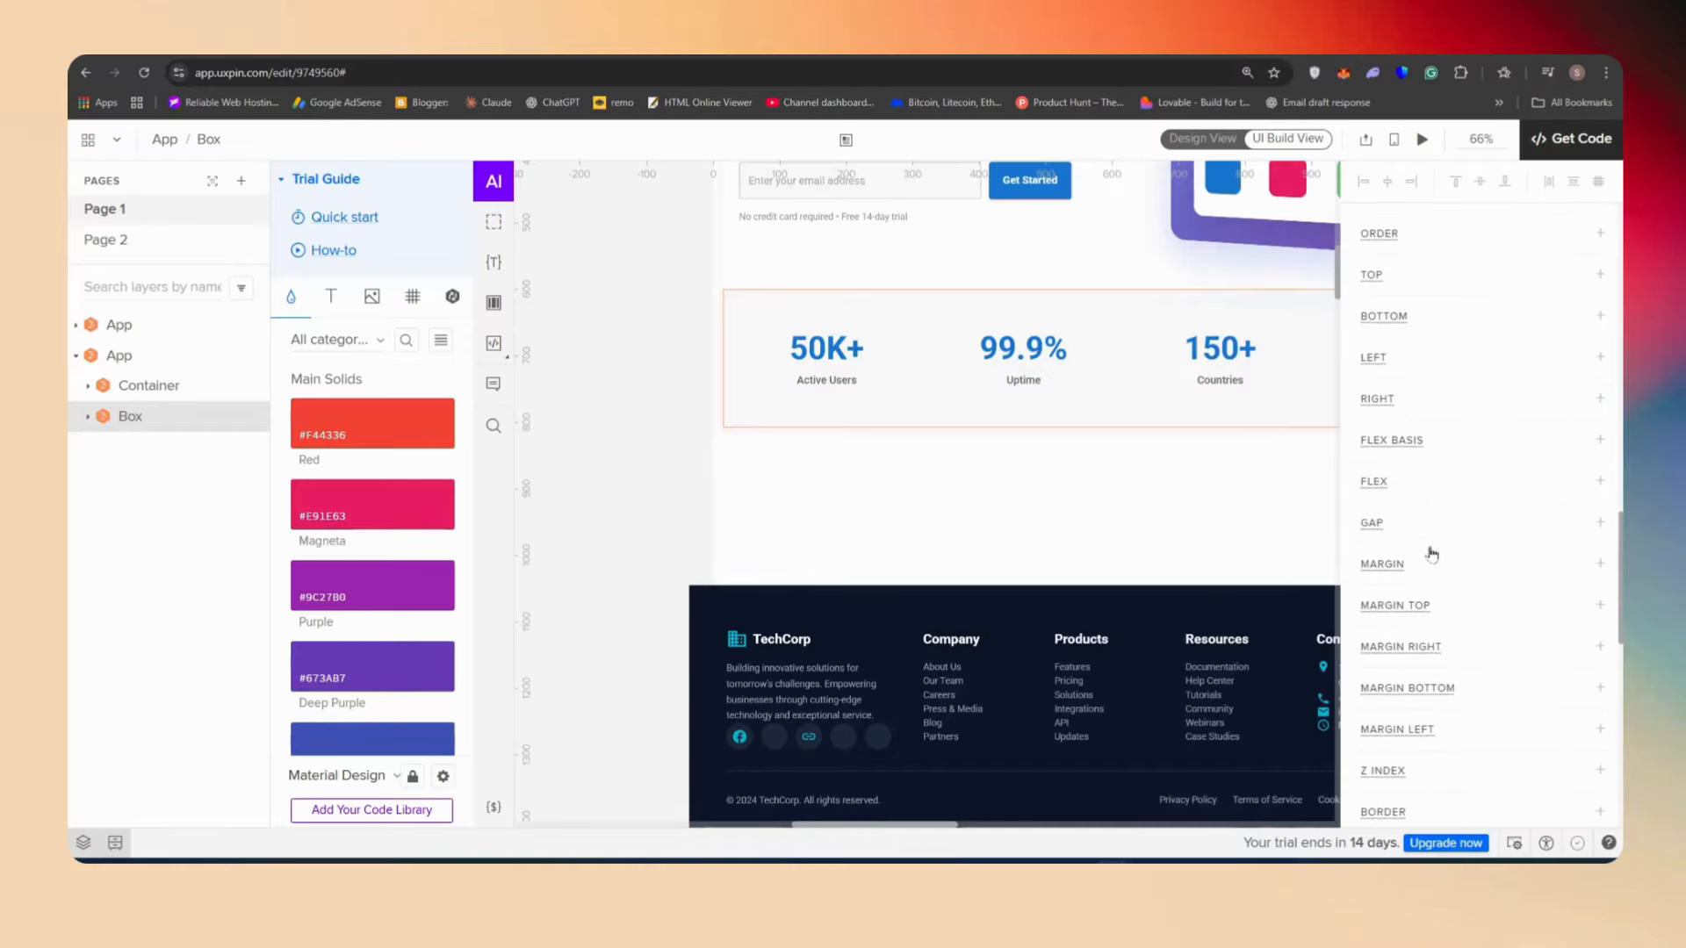
{"action": "scroll", "coordinate": [1053, 508], "scroll_direction": "up", "scroll_amount": 2}
{"action": "scroll", "coordinate": [1106, 422], "scroll_direction": "down", "scroll_amount": 5}
{"action": "scroll", "coordinate": [1168, 395], "scroll_direction": "up", "scroll_amount": 4}
{"action": "scroll", "coordinate": [1513, 377], "scroll_direction": "down", "scroll_amount": 3}
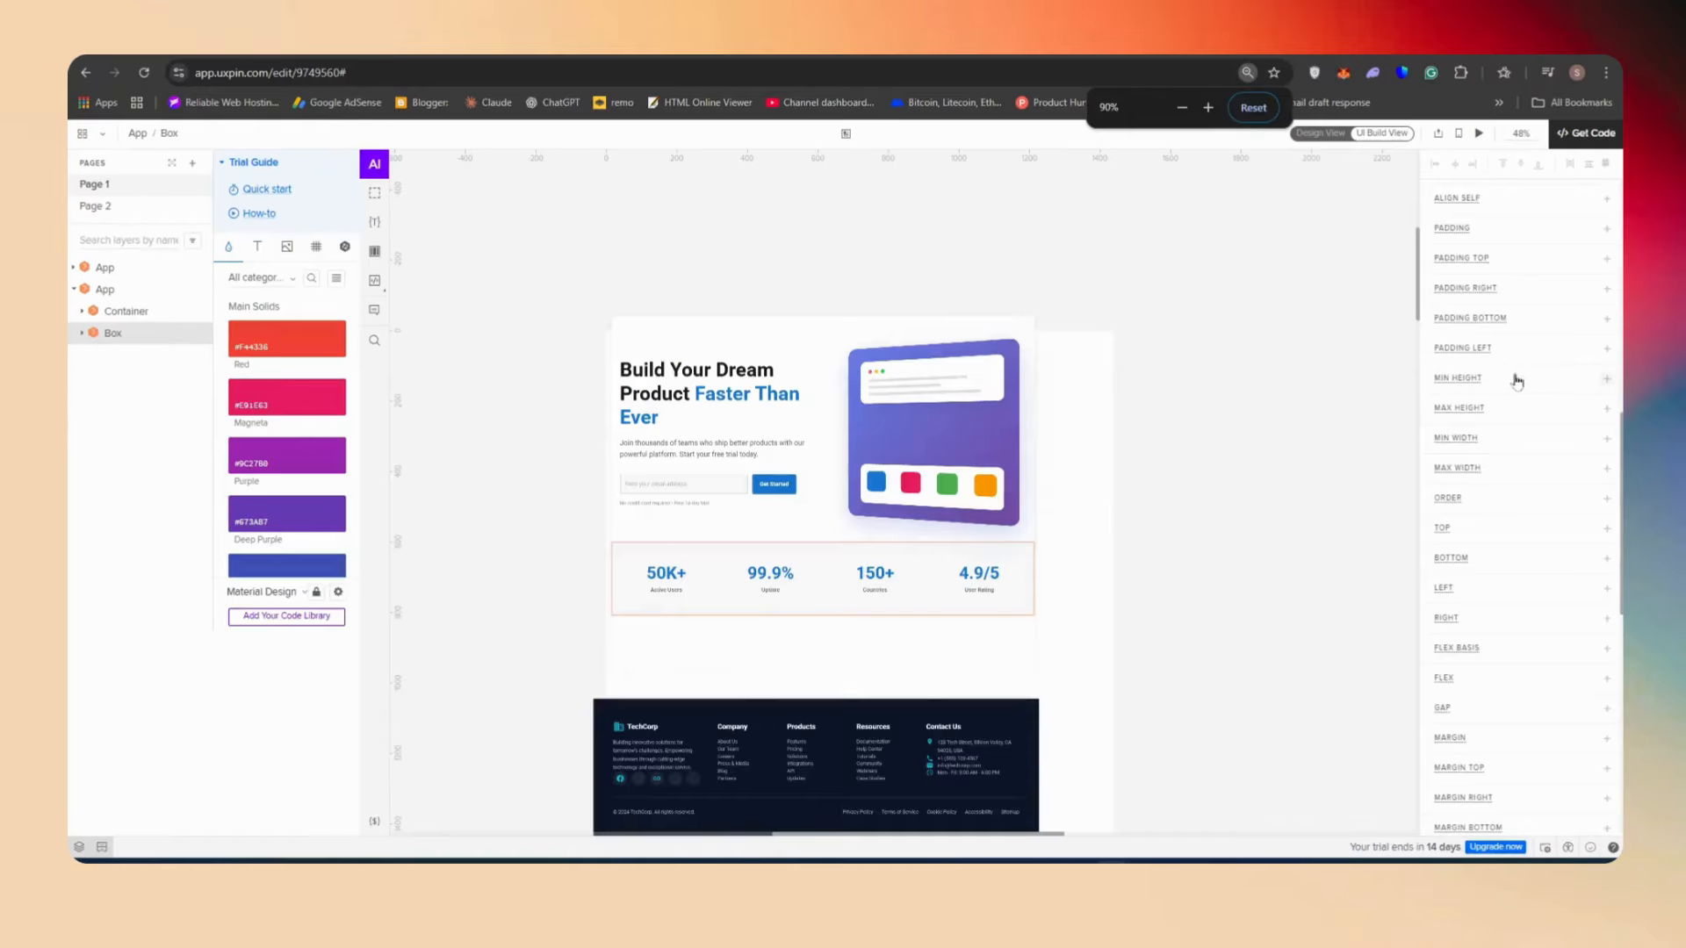
{"action": "scroll", "coordinate": [1484, 370], "scroll_direction": "up", "scroll_amount": 10}
Generate a footer component with the AI Component Creator using the Key Sections footer prompt with company info, navigation, social and legal links
{"action": "left_click", "coordinate": [1603, 229]}
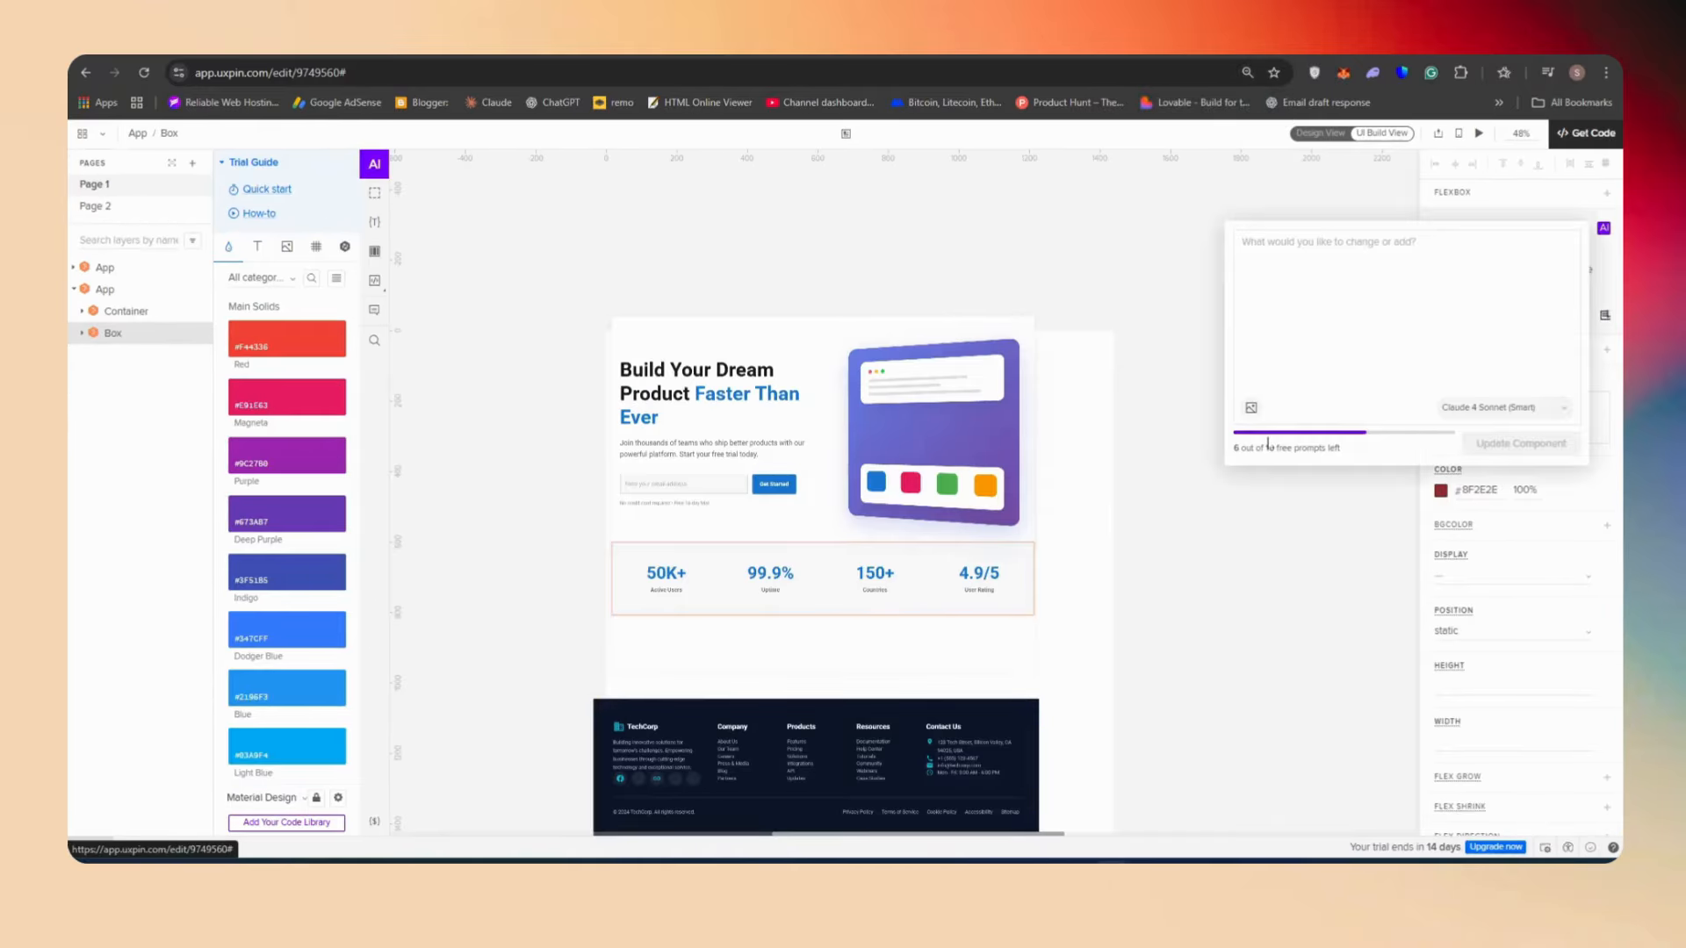
{"action": "left_click", "coordinate": [374, 167]}
{"action": "left_click", "coordinate": [692, 591]}
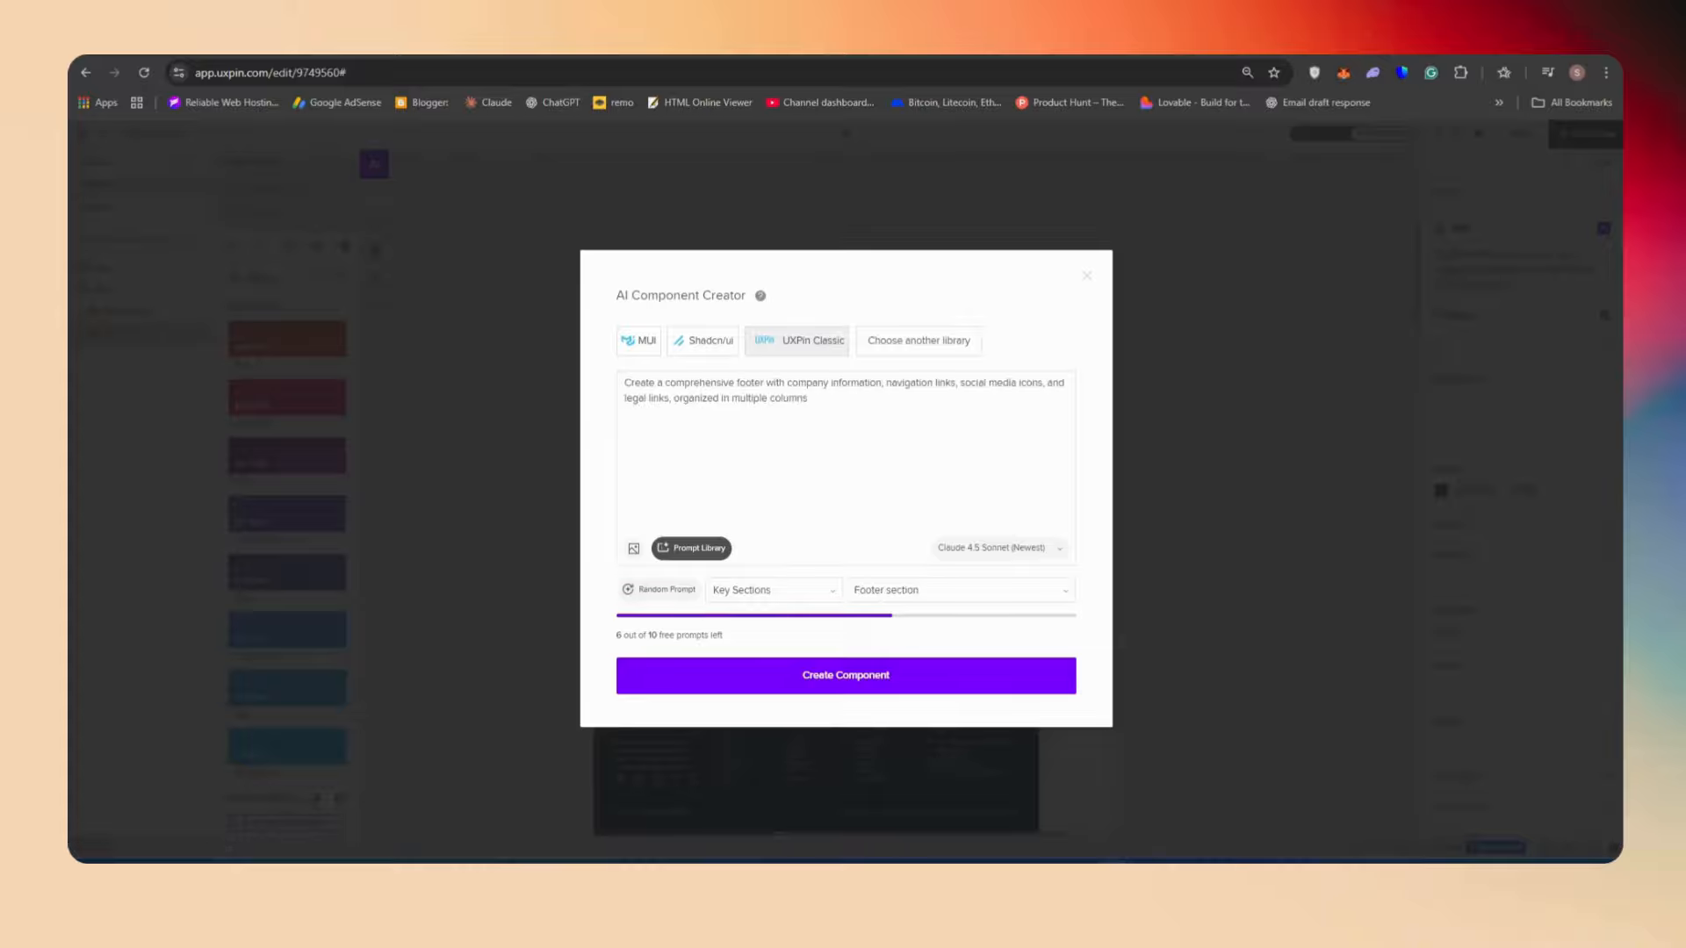
{"action": "left_click", "coordinate": [803, 669]}
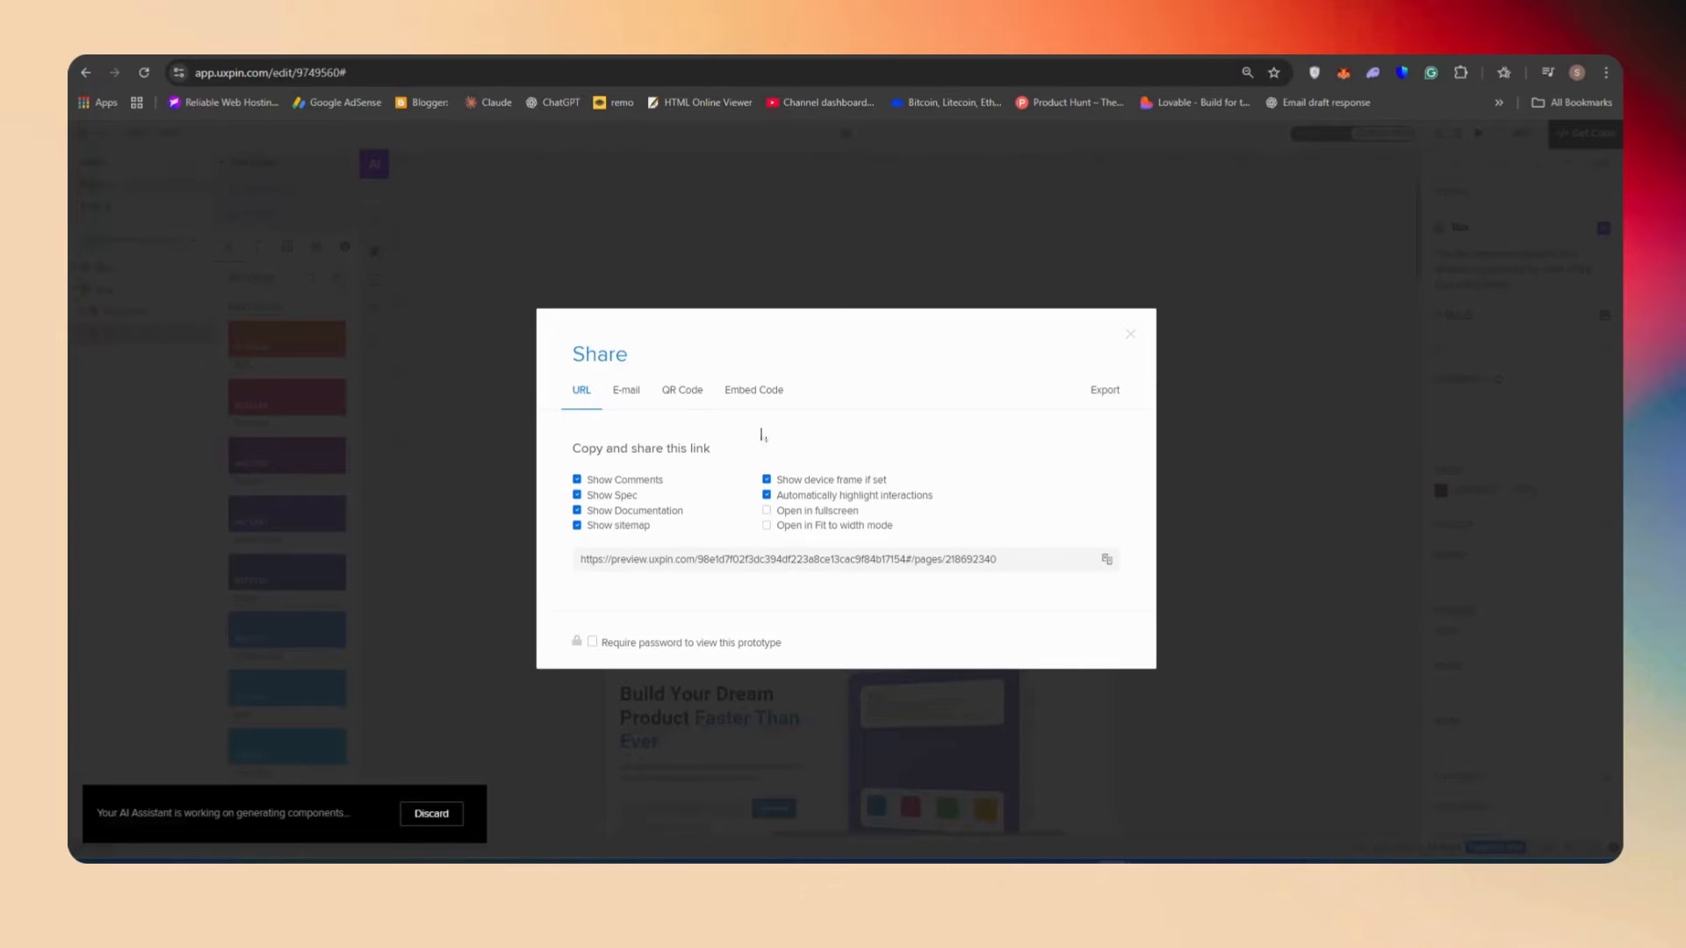
Open the prototype's code view, download its code, and return to the editor
{"action": "left_click", "coordinate": [1129, 332]}
{"action": "left_click", "coordinate": [1458, 132]}
{"action": "left_click", "coordinate": [1453, 305]}
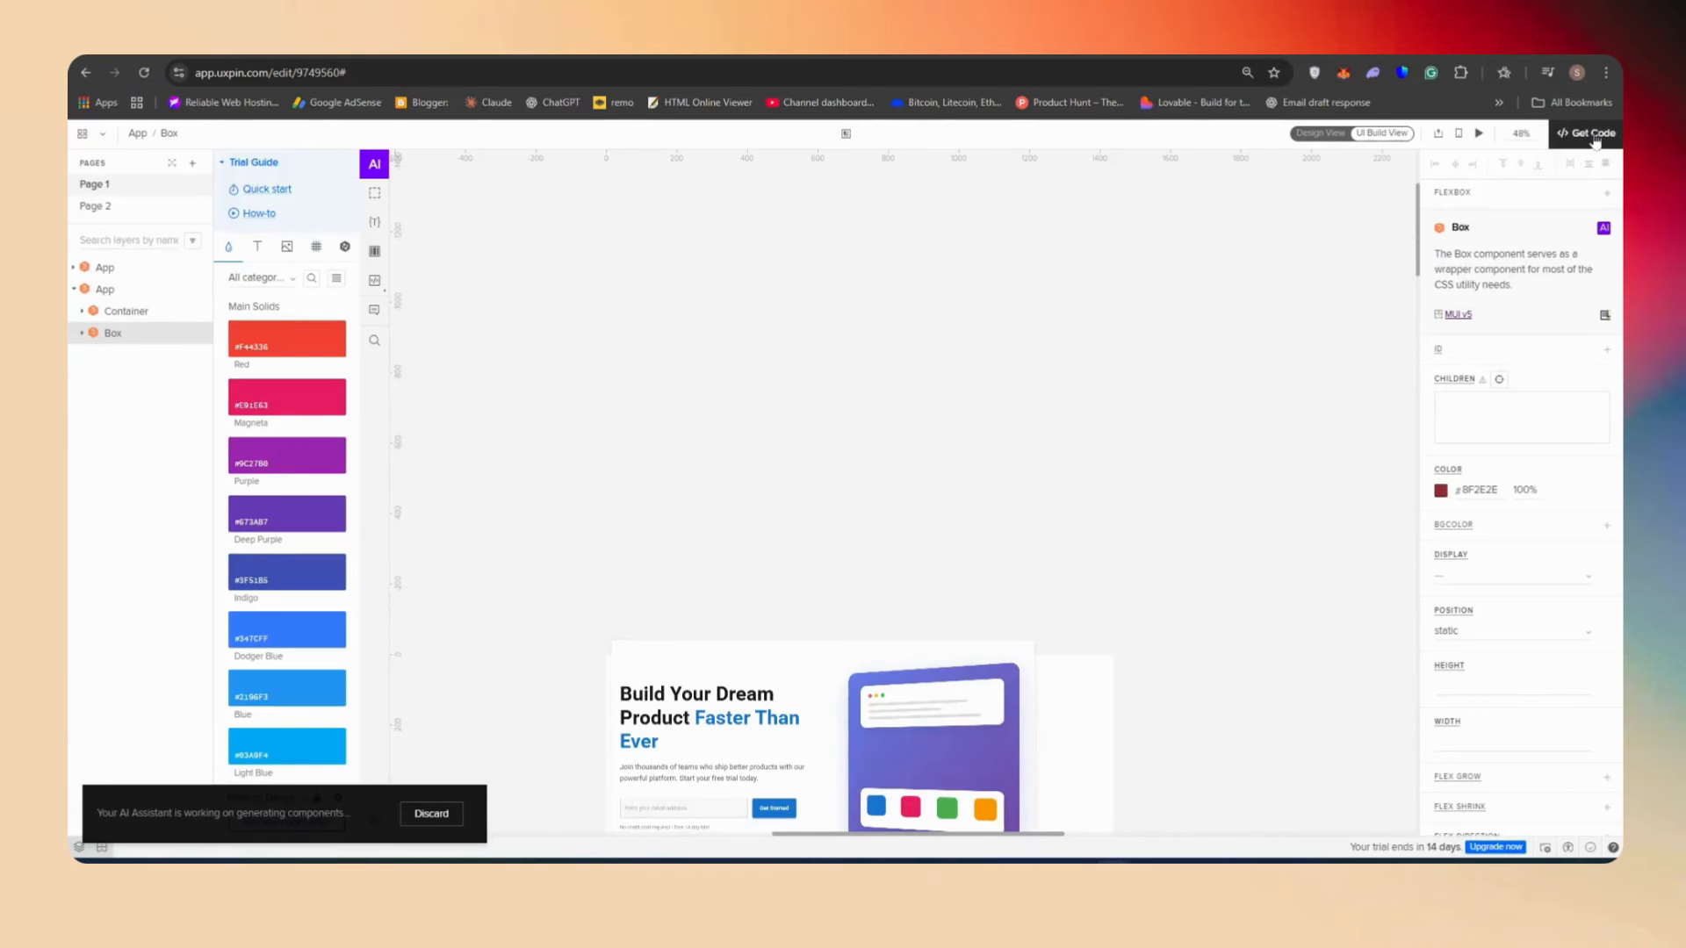
{"action": "left_click", "coordinate": [1591, 135]}
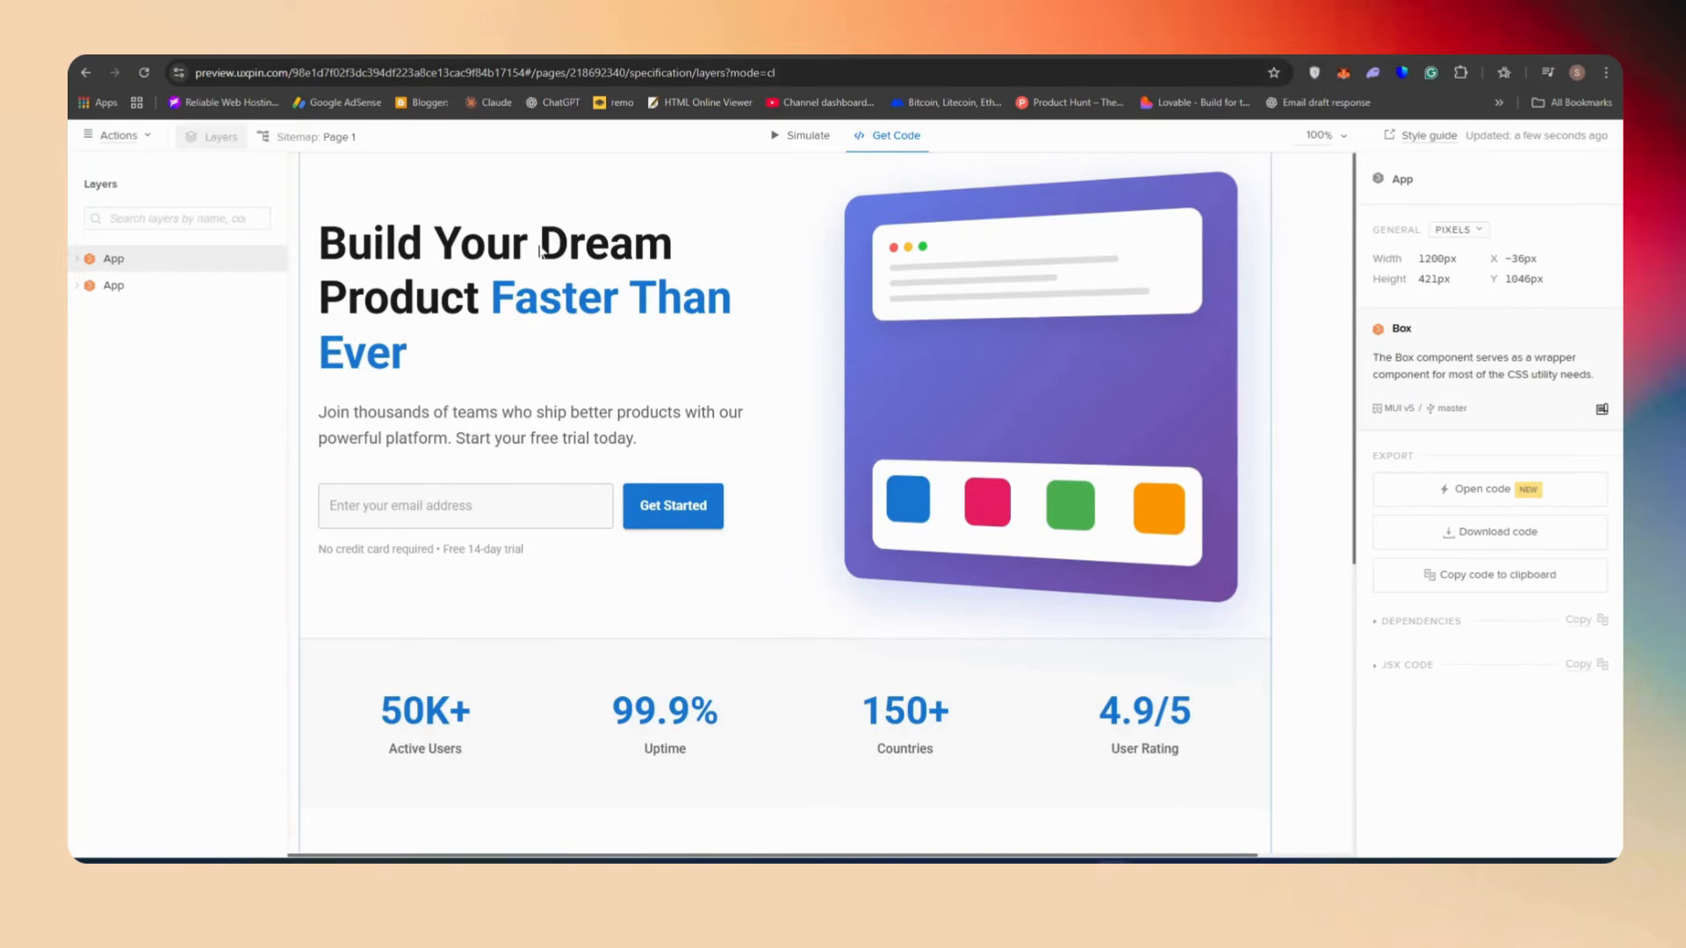
{"action": "left_click", "coordinate": [1497, 533]}
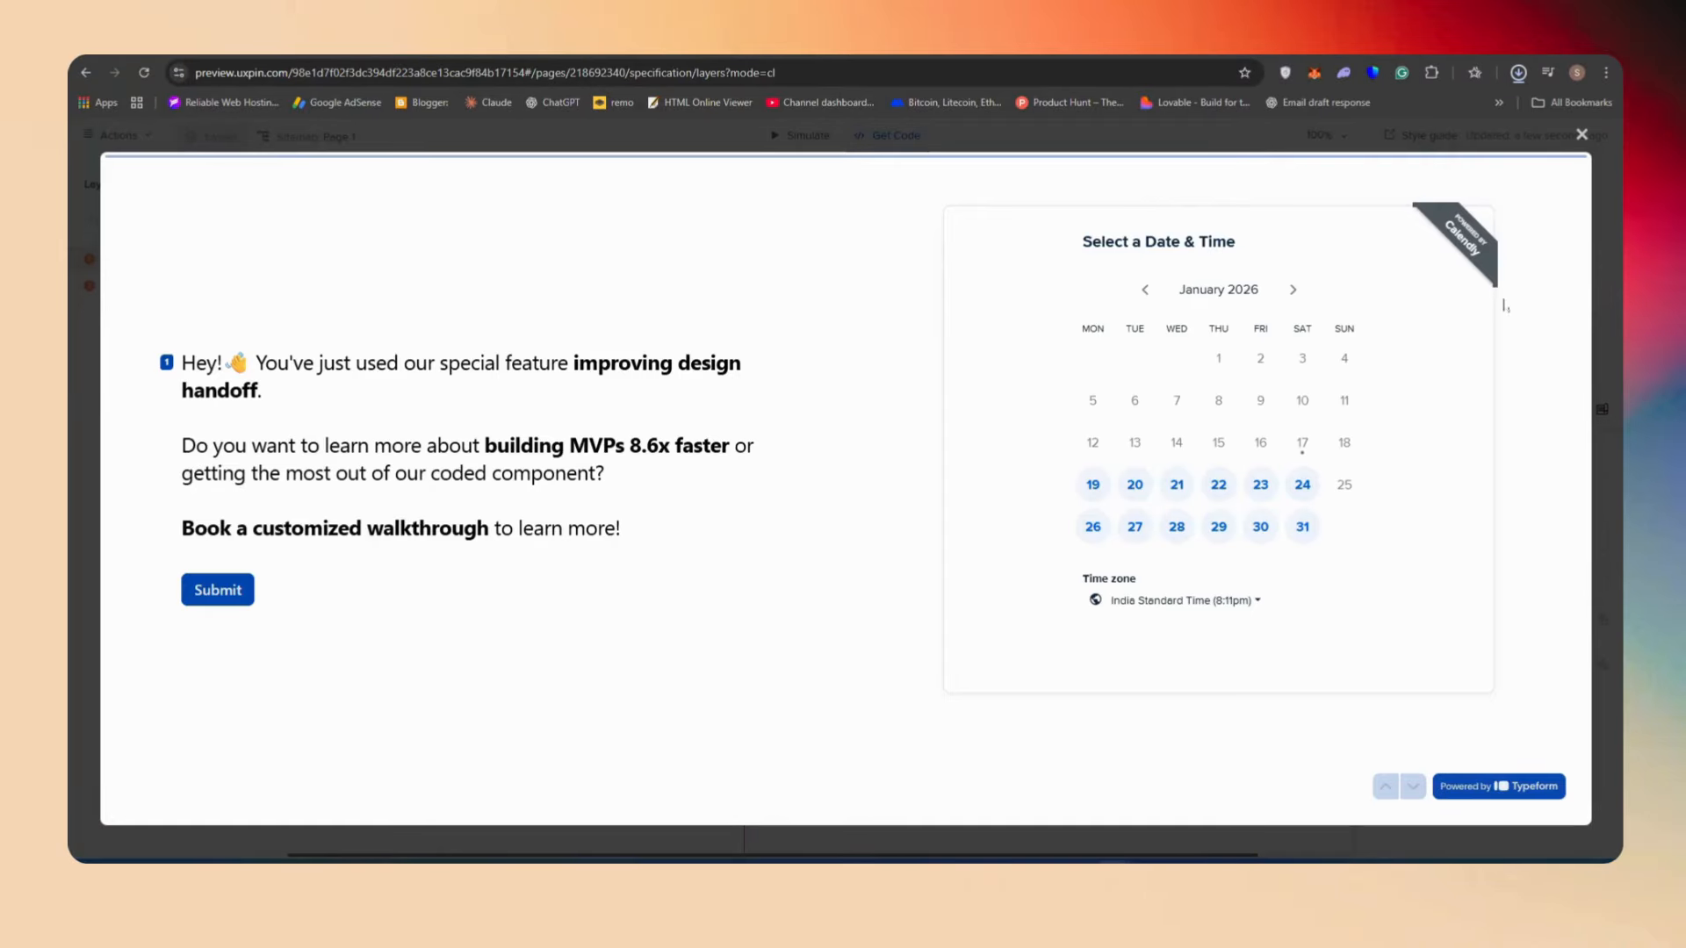
{"action": "left_click", "coordinate": [1581, 135]}
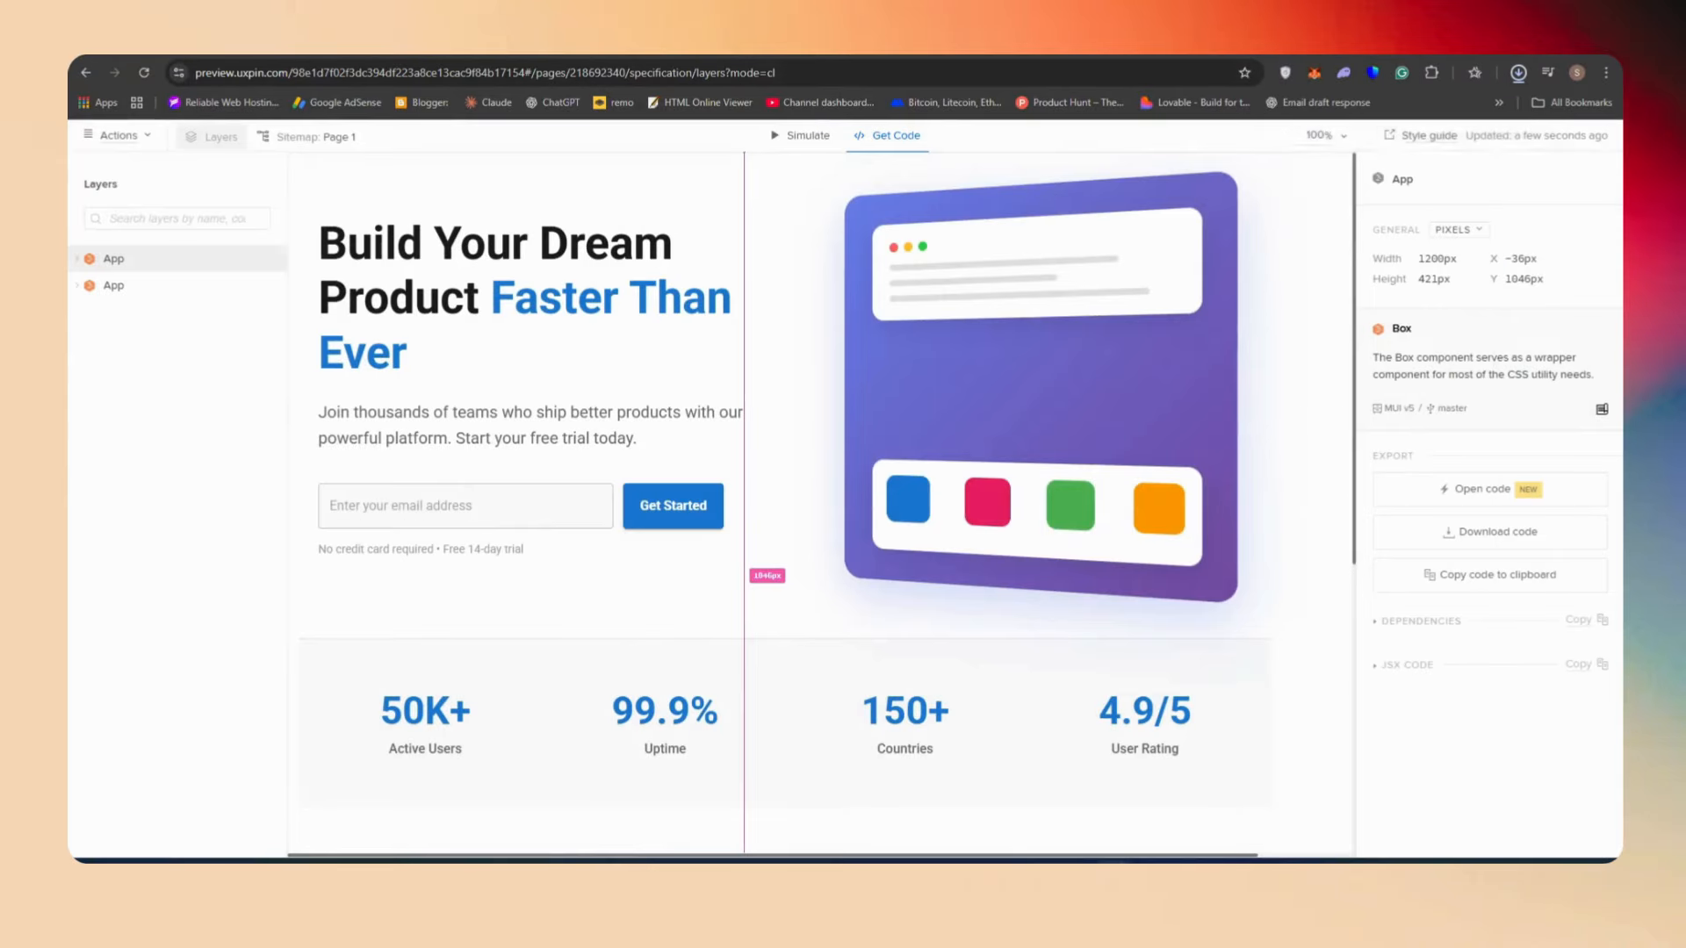
{"action": "left_click", "coordinate": [1344, 117]}
{"action": "left_click", "coordinate": [1365, 172]}
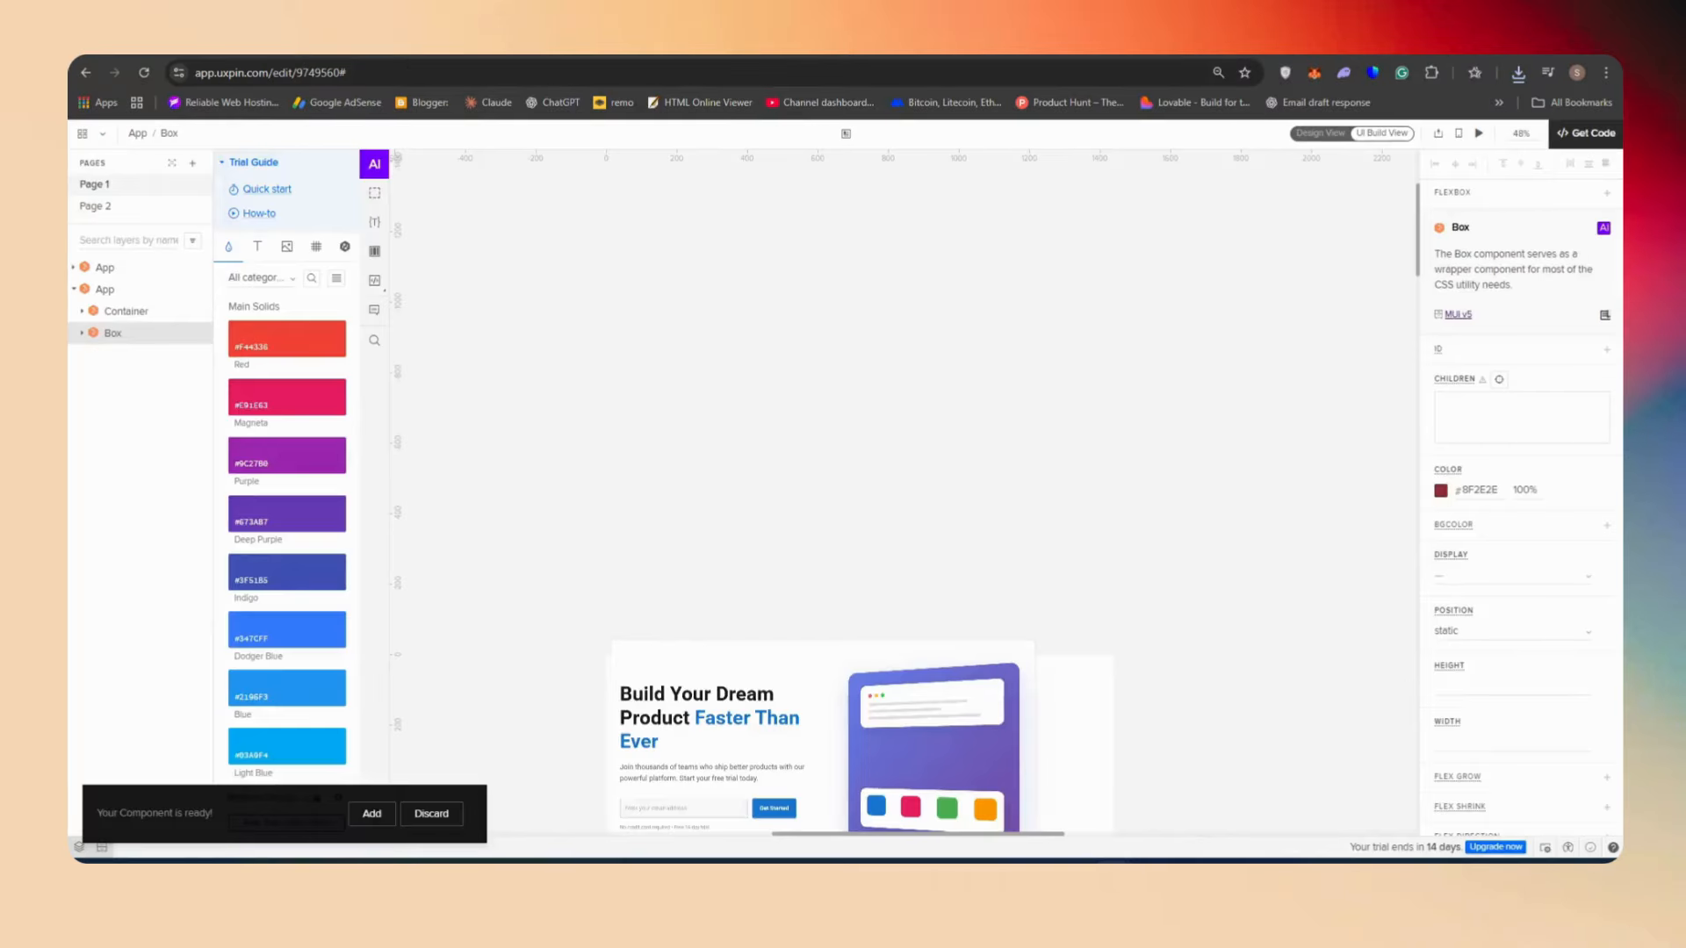
Create another blank prototype from the project dashboard and go back to the dashboard
{"action": "left_click", "coordinate": [82, 134]}
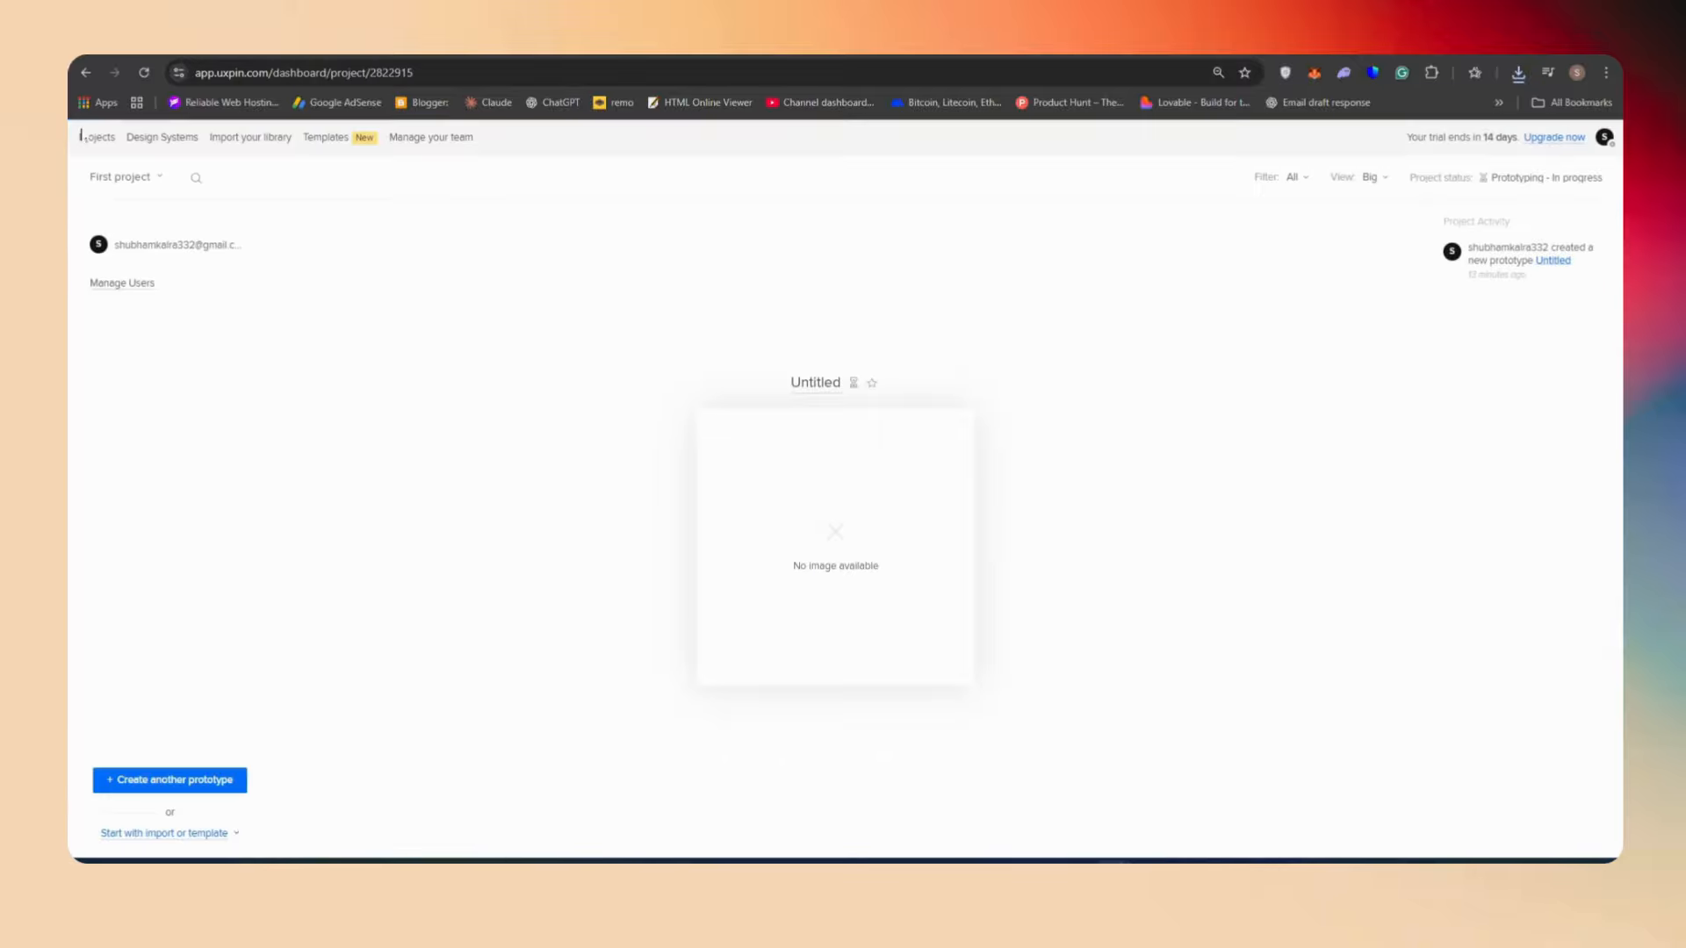
{"action": "left_click", "coordinate": [198, 779]}
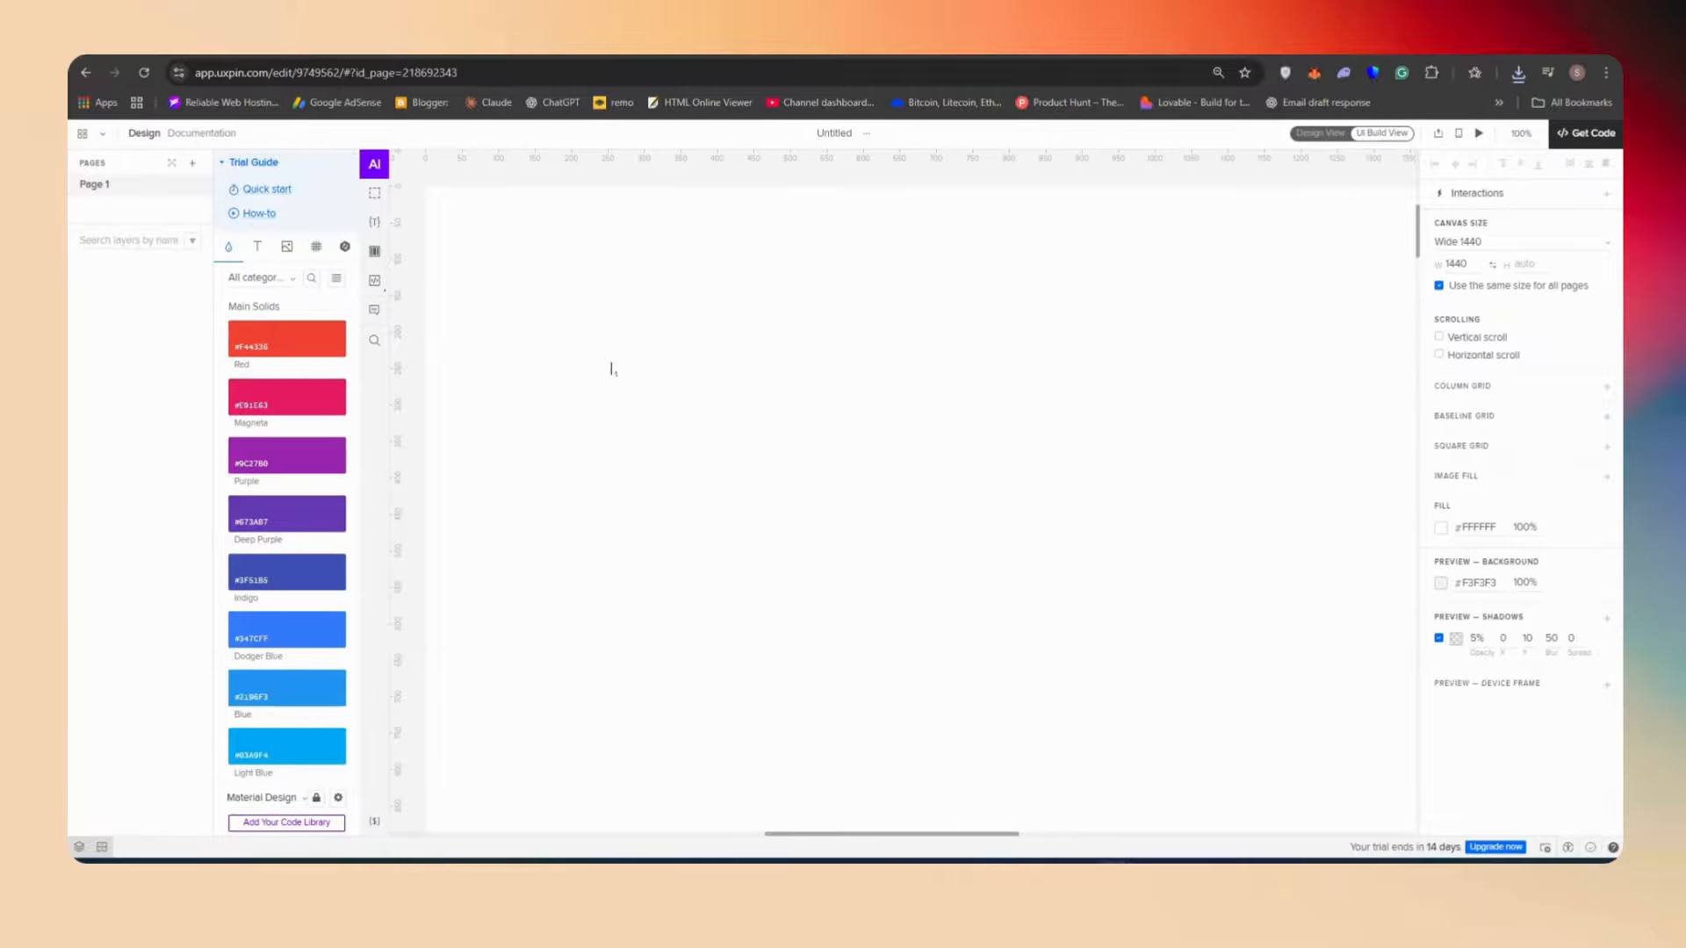
{"action": "left_click", "coordinate": [103, 134]}
{"action": "left_click", "coordinate": [85, 136]}
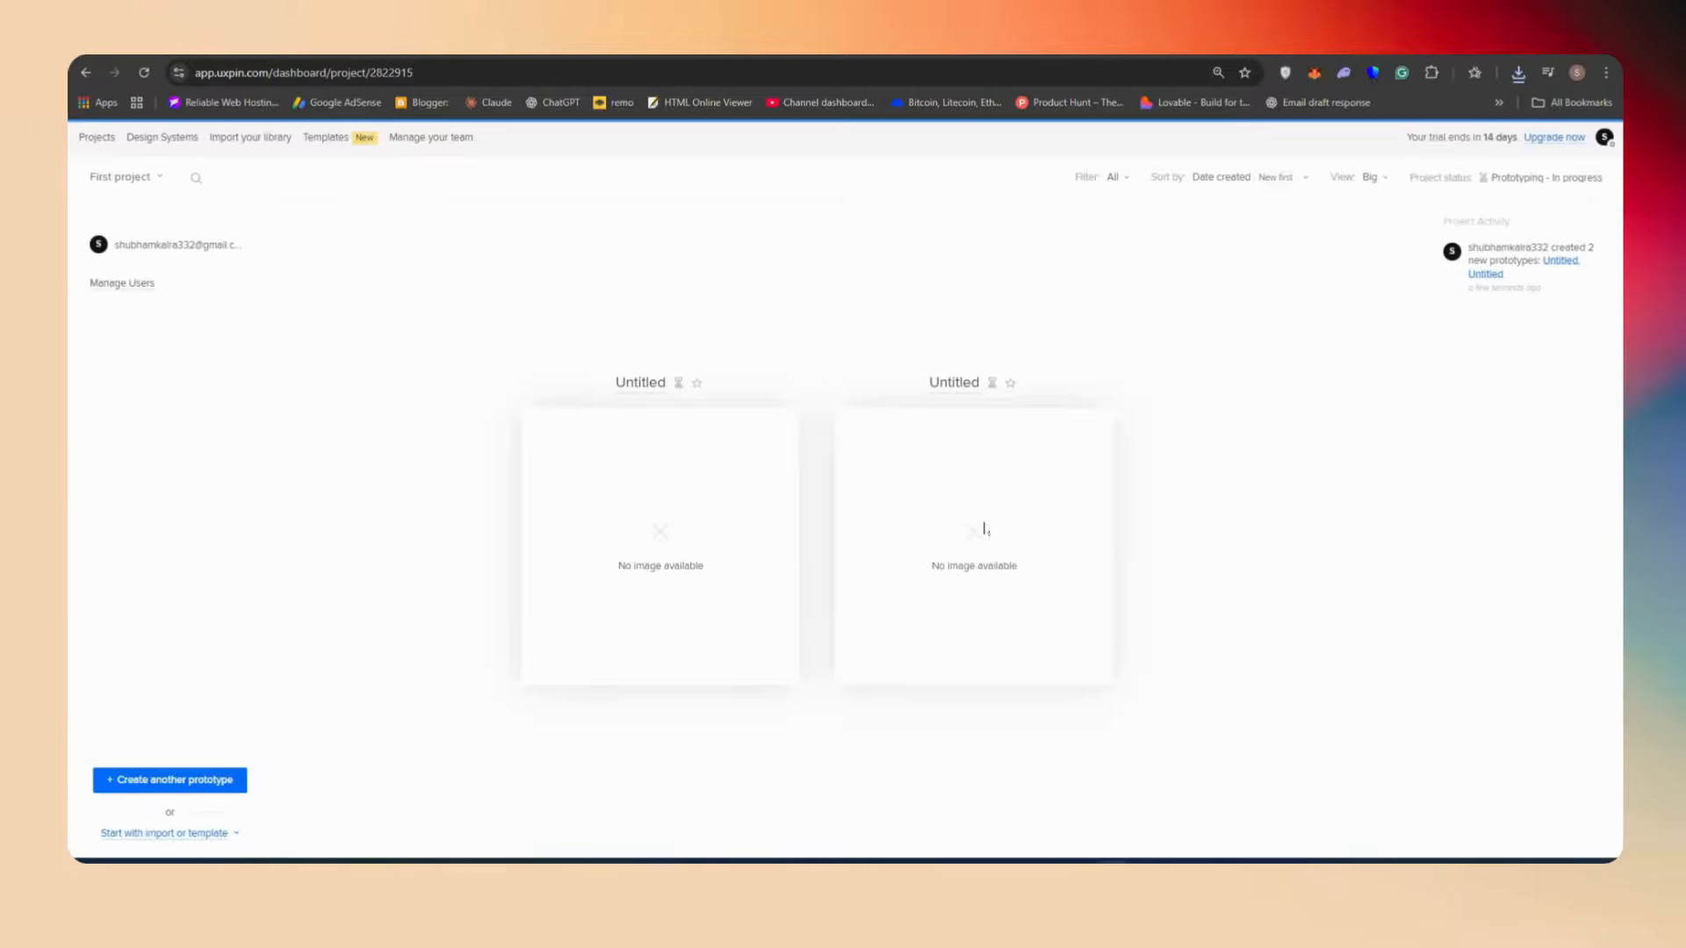
Open the Design Portfolio template for editing from the Templates gallery
{"action": "left_click", "coordinate": [317, 138]}
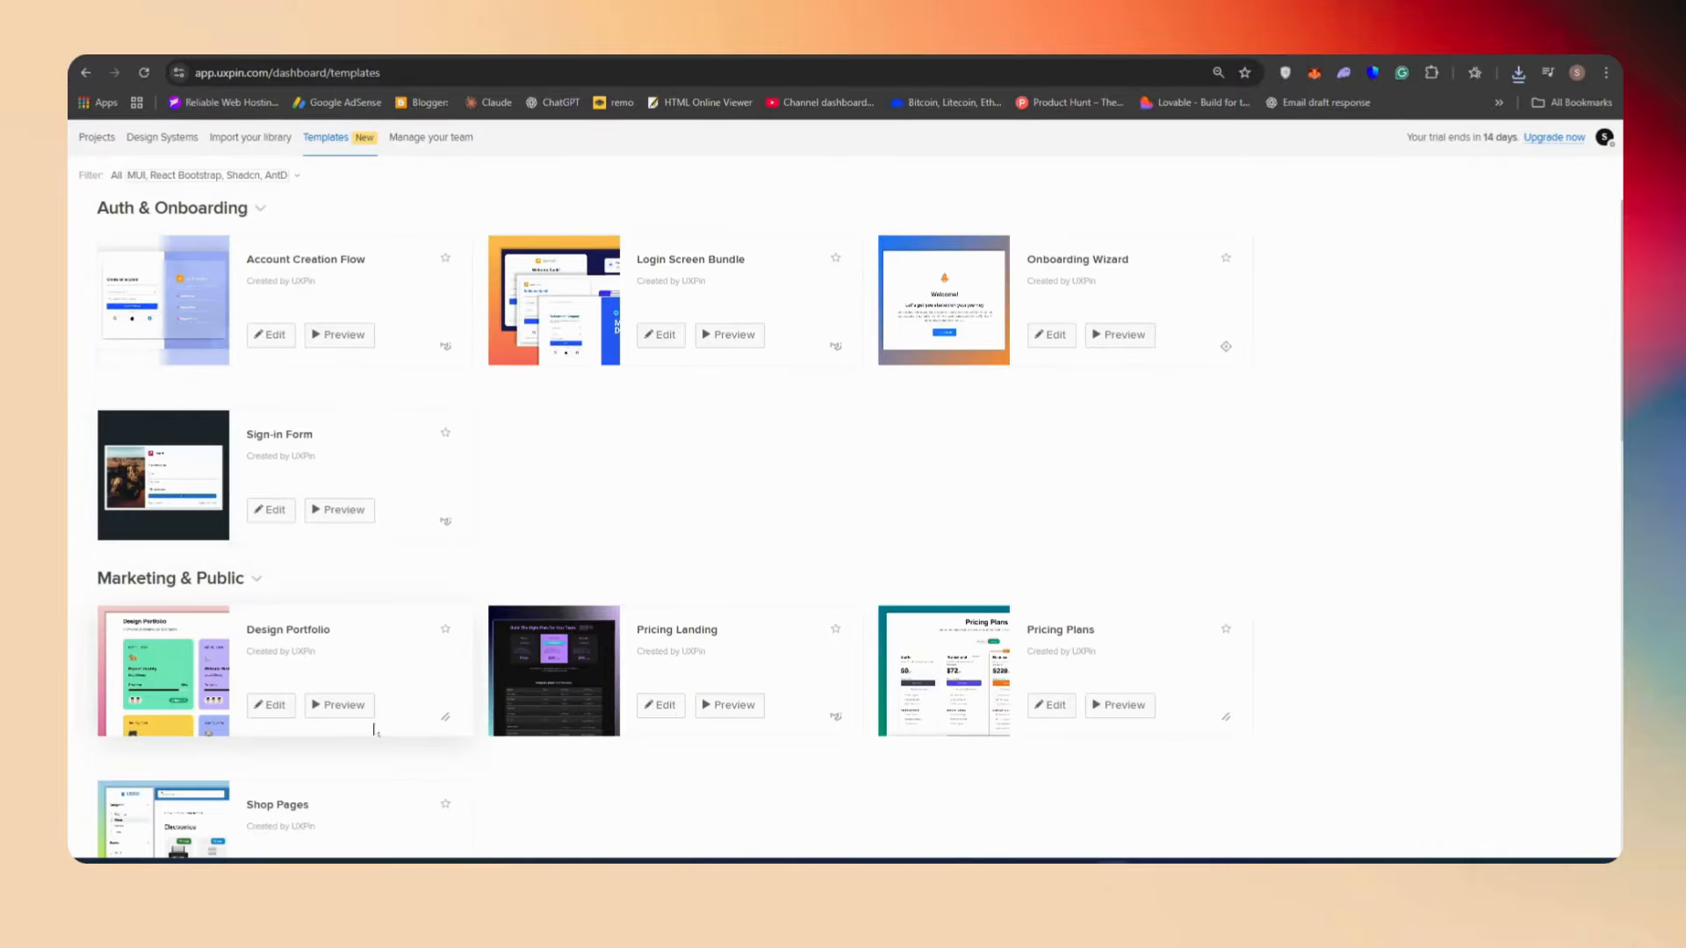
{"action": "left_click", "coordinate": [286, 705]}
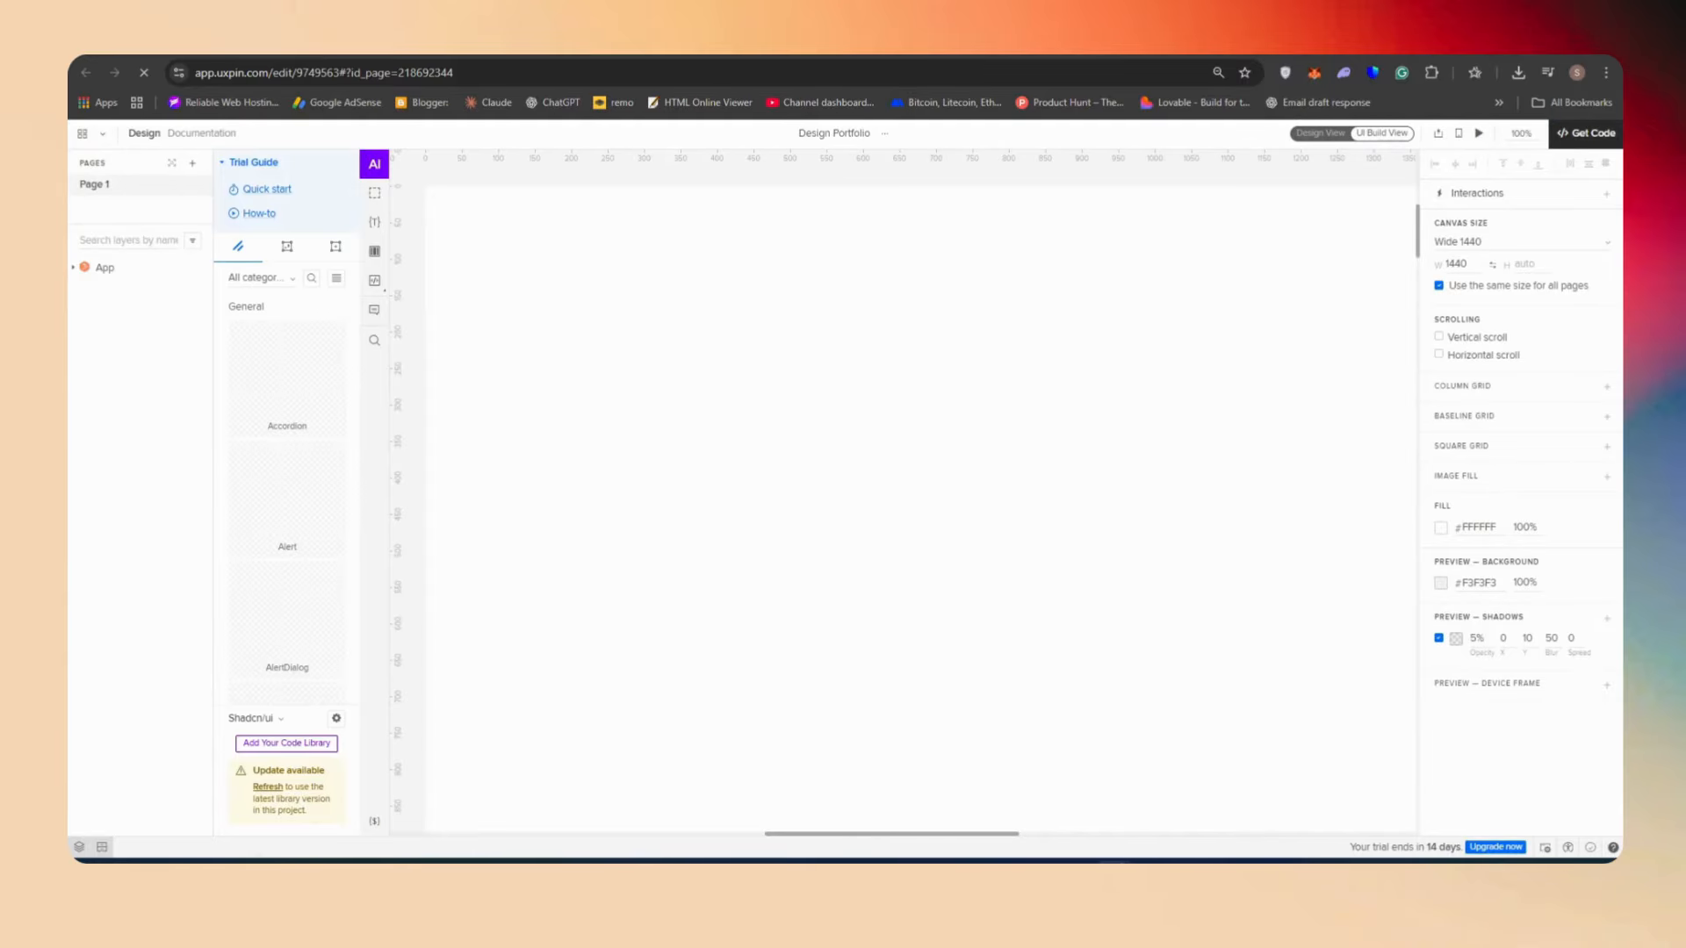
Select the Design Portfolio component and move it on the canvas to about X -171, Y 68
{"action": "left_click", "coordinate": [604, 374]}
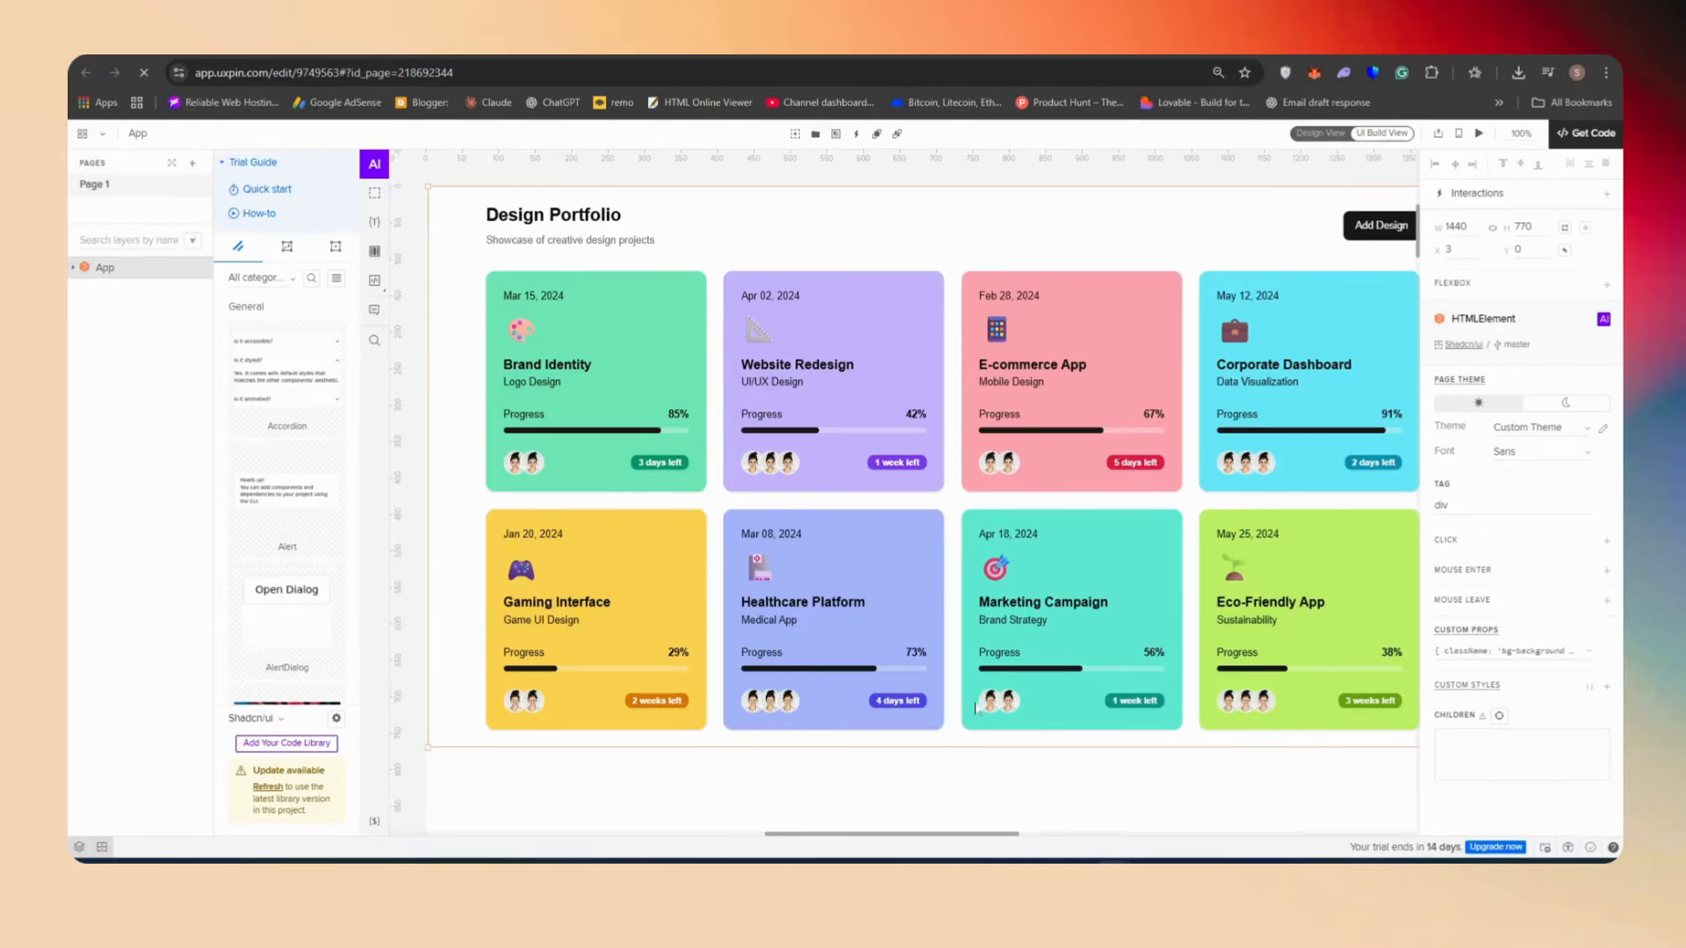
{"action": "scroll", "coordinate": [1265, 527], "scroll_direction": "down", "scroll_amount": 5}
{"action": "scroll", "coordinate": [1287, 481], "scroll_direction": "up", "scroll_amount": 5}
{"action": "left_click_drag", "start_coordinate": [1300, 446], "coordinate": [1109, 511]}
{"action": "left_click_drag", "start_coordinate": [1107, 299], "coordinate": [1171, 282]}
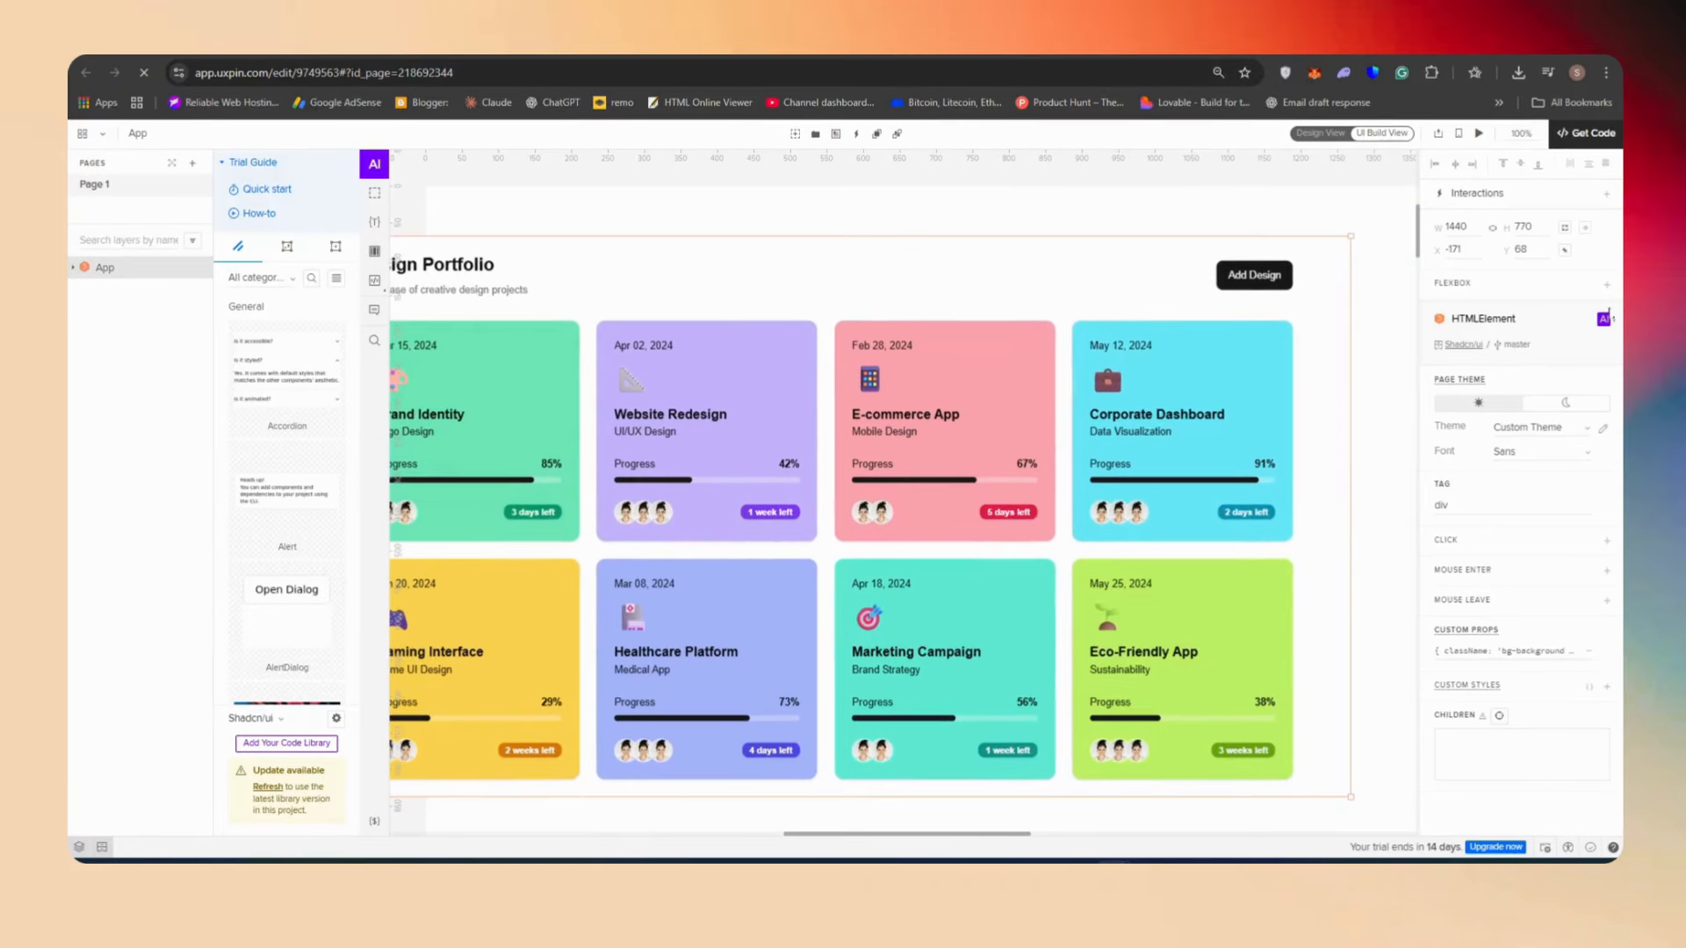
Open the patterns library and view how to add a pattern from a canvas element
{"action": "left_click", "coordinate": [336, 246]}
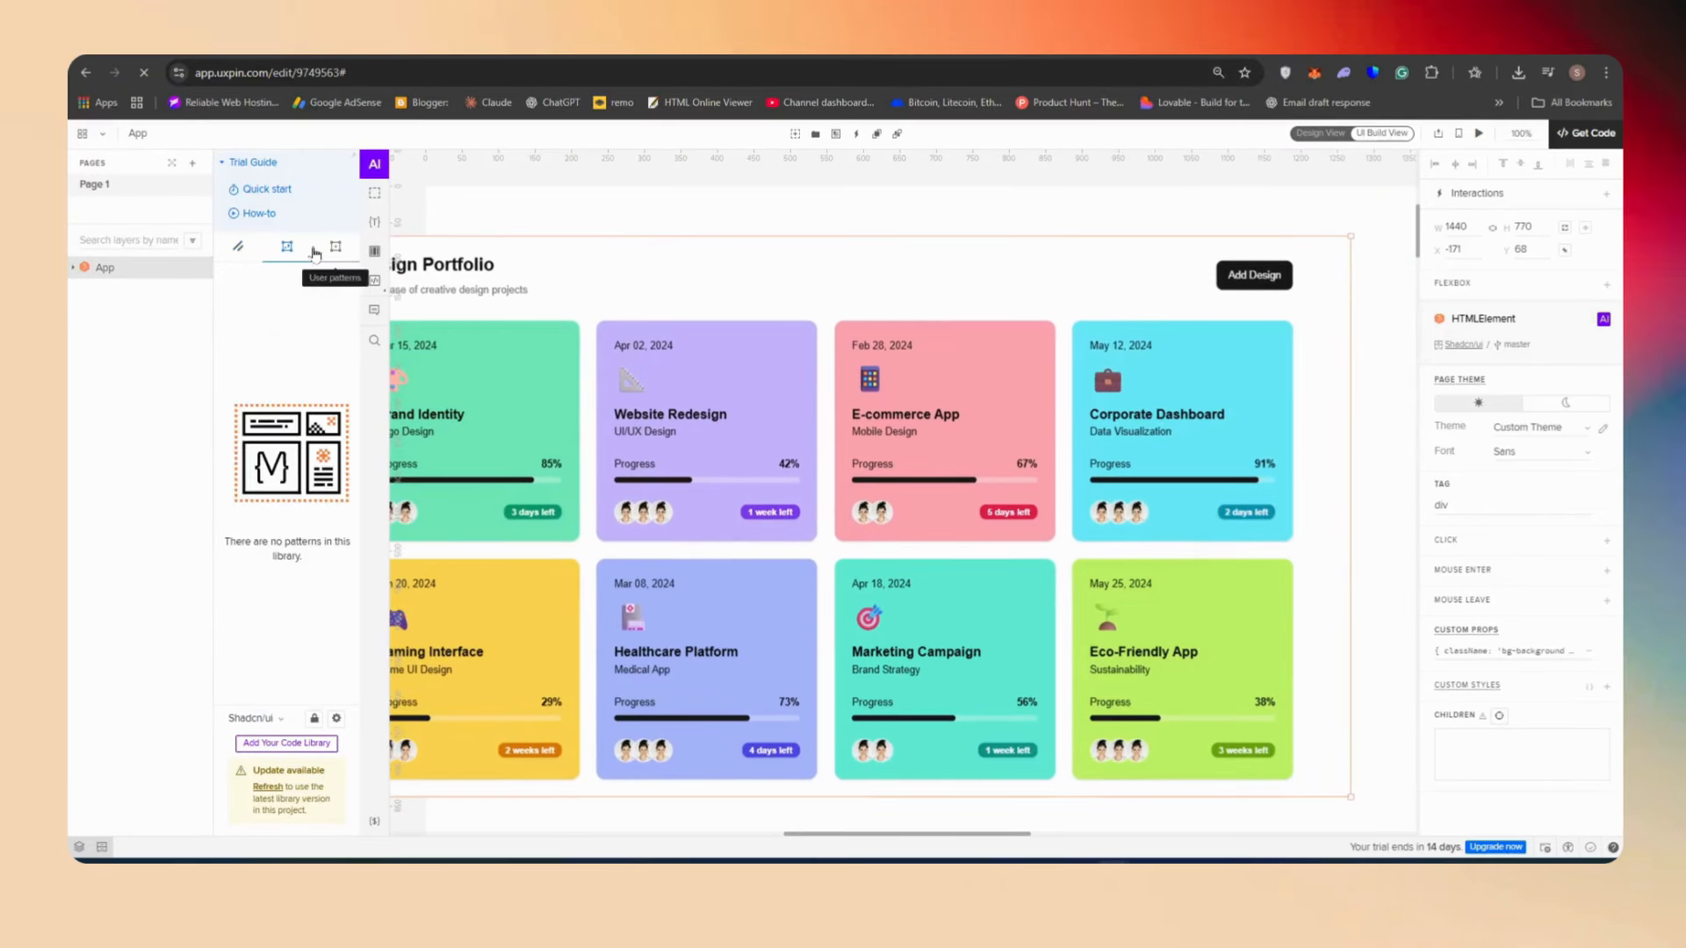
{"action": "left_click", "coordinate": [137, 134]}
{"action": "left_click", "coordinate": [187, 647]}
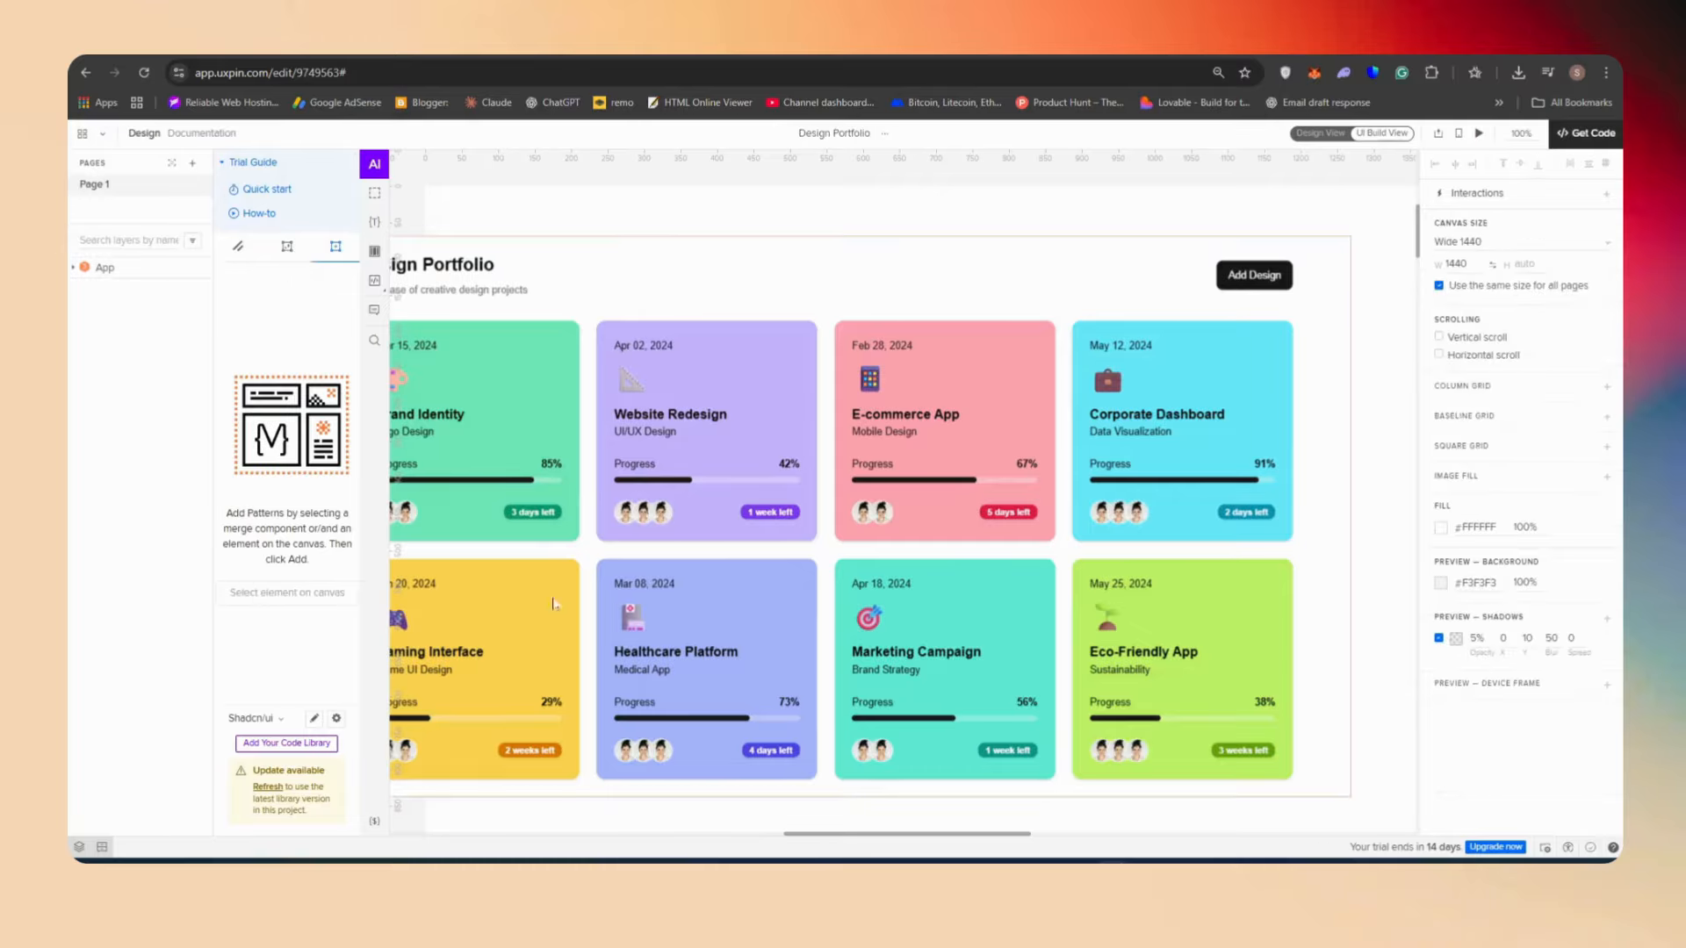
Return to the dashboard and reopen the Design Portfolio template for editing from the Templates gallery
{"action": "left_click", "coordinate": [202, 133]}
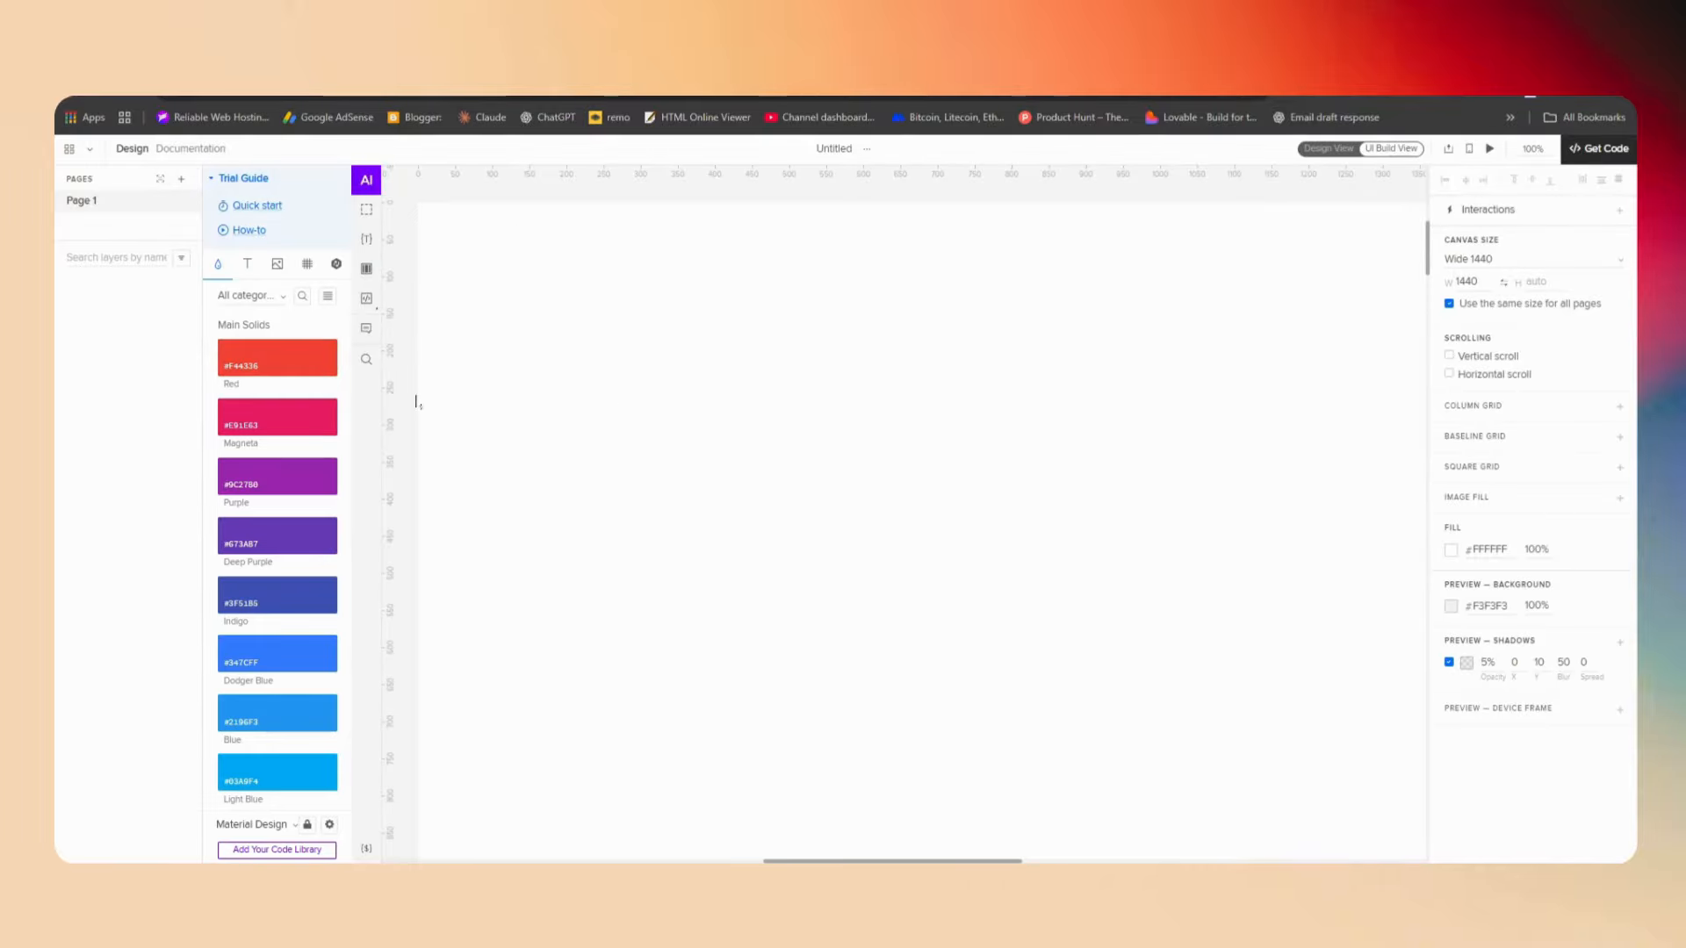
{"action": "left_click", "coordinate": [90, 149]}
{"action": "left_click", "coordinate": [71, 150]}
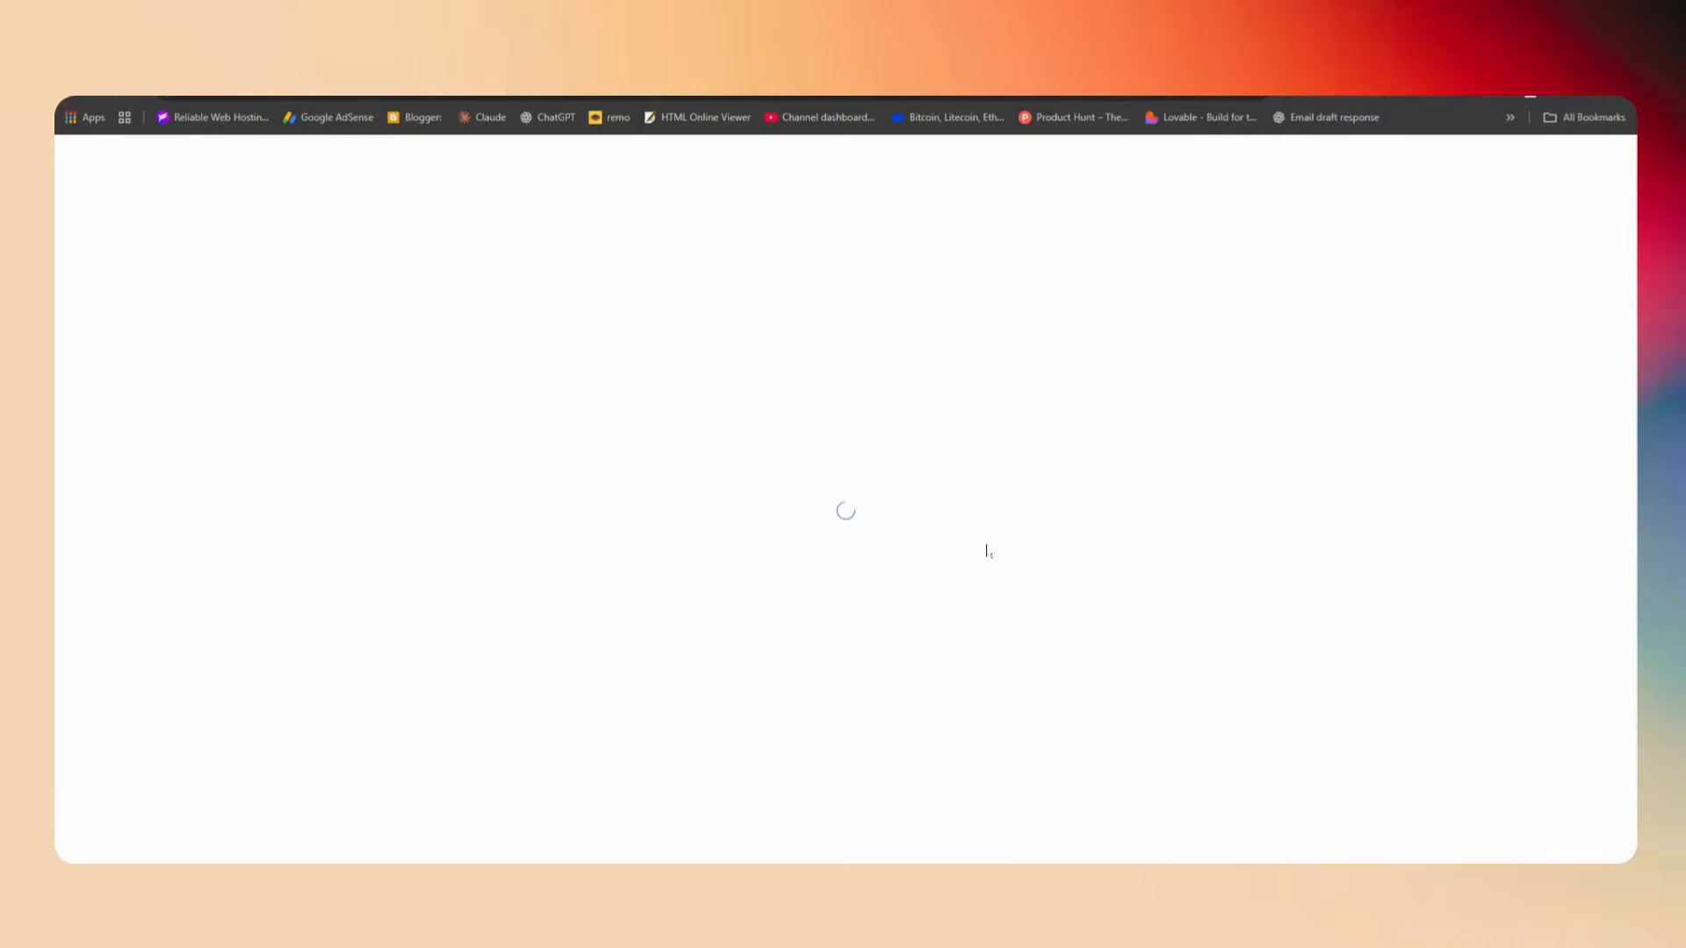
{"action": "left_click", "coordinate": [308, 153]}
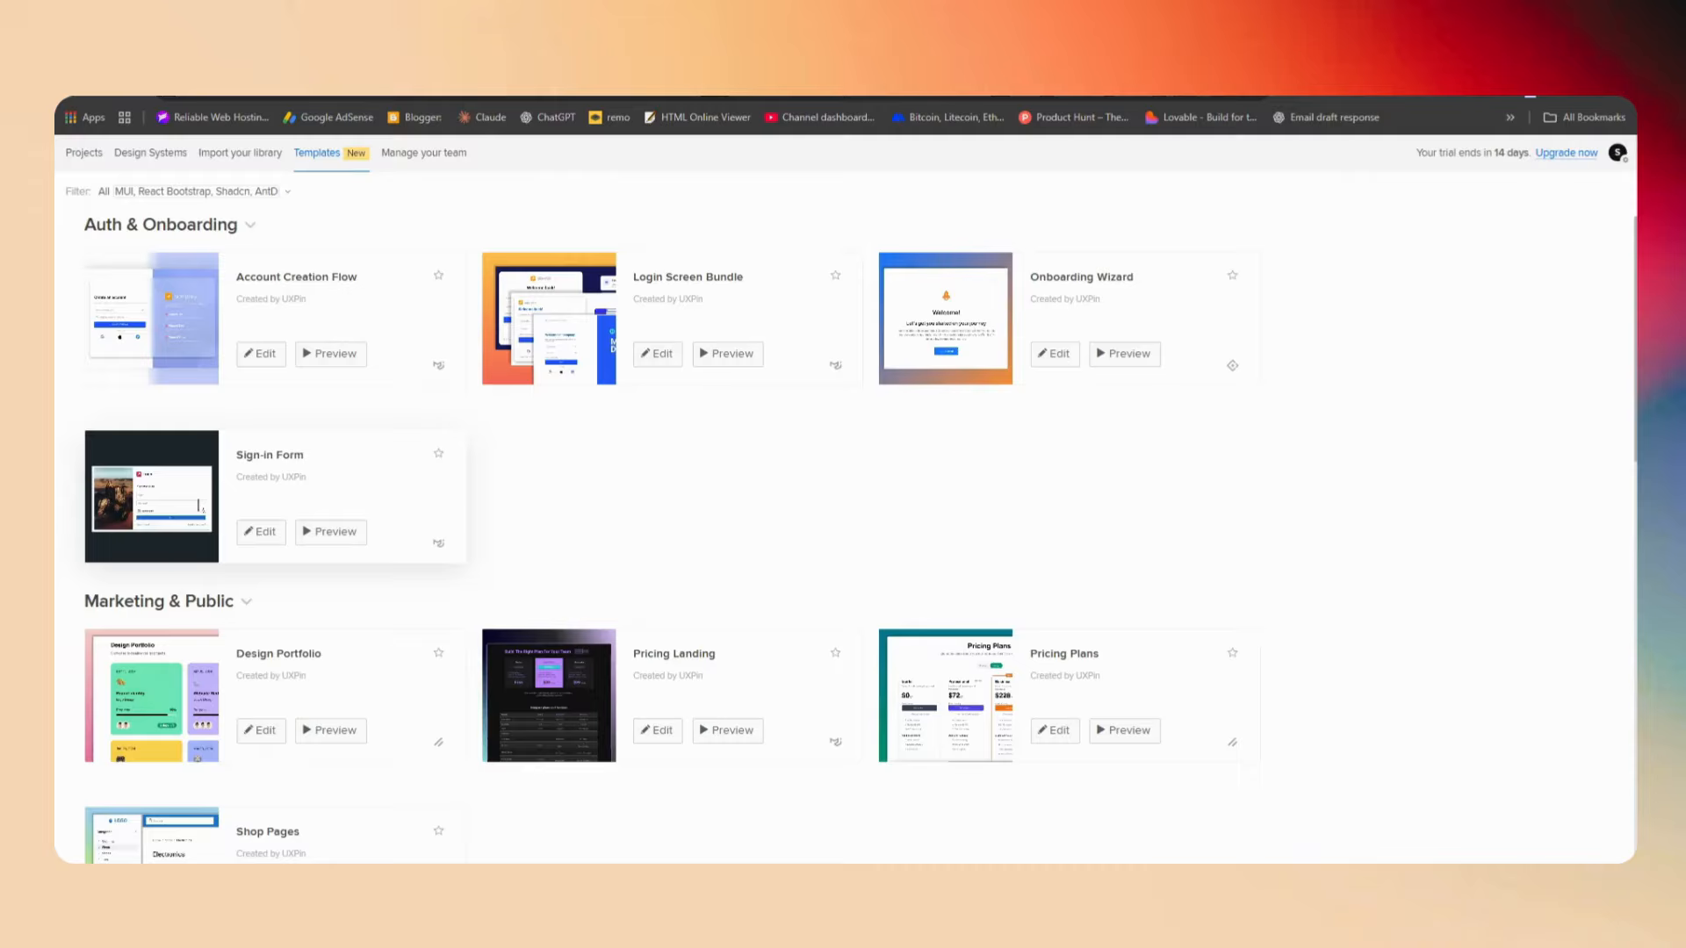
{"action": "left_click", "coordinate": [281, 730]}
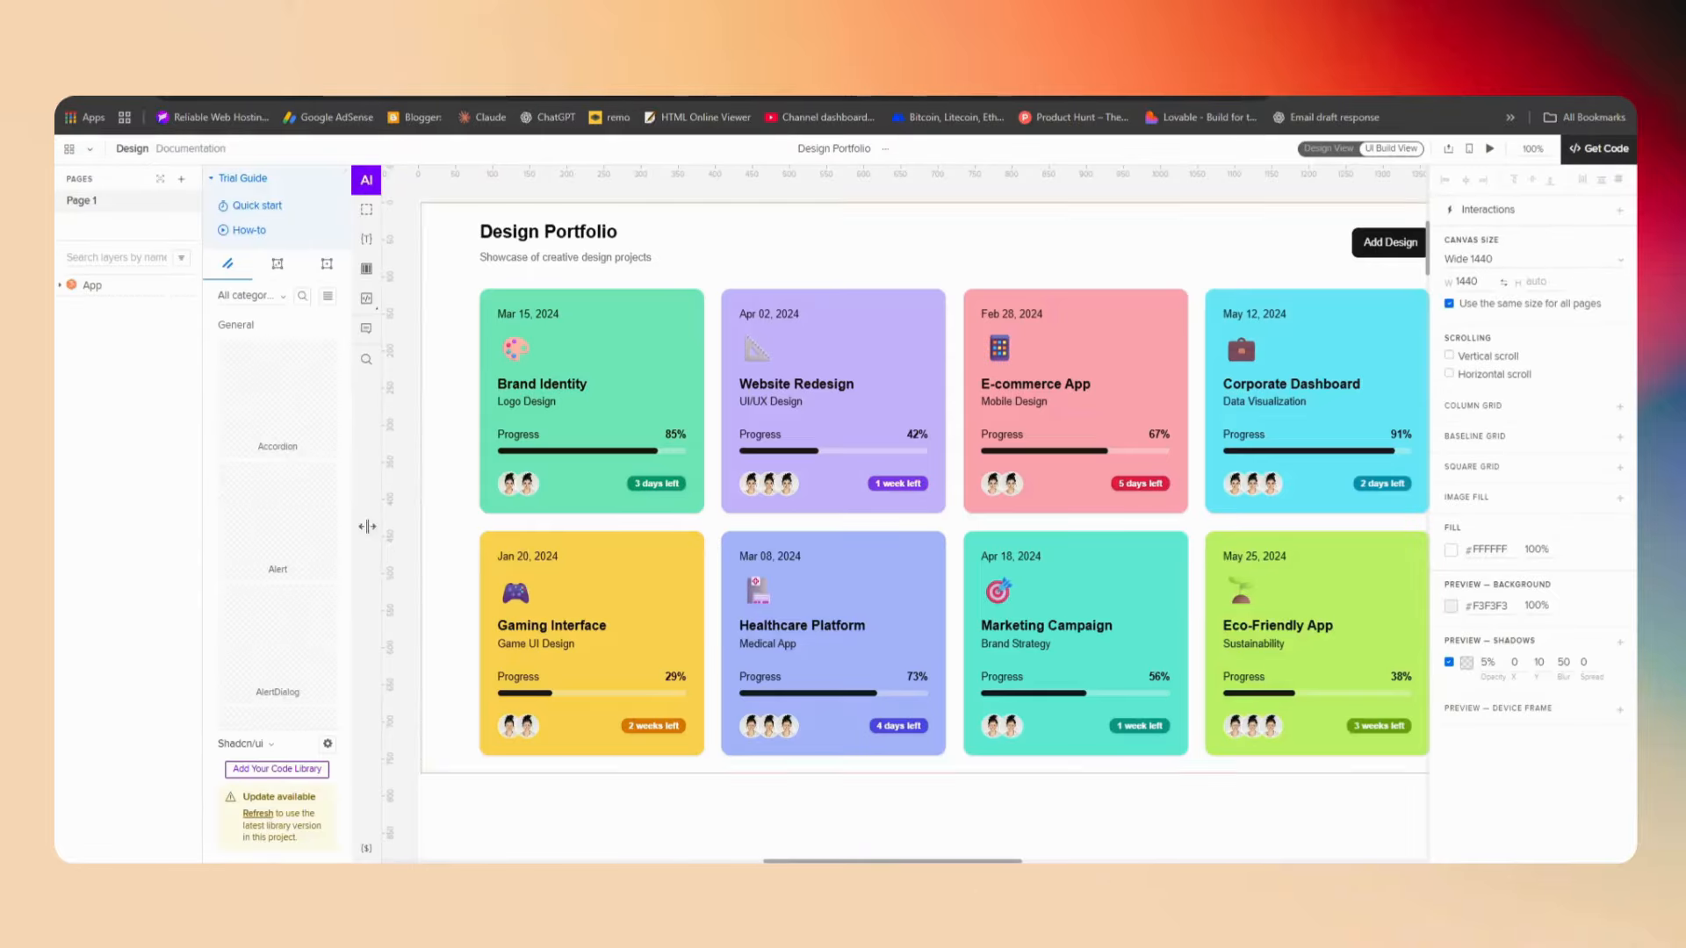
Move the Design Portfolio component to about X -171, Y 68 and open the patterns panel
{"action": "left_click", "coordinate": [598, 386]}
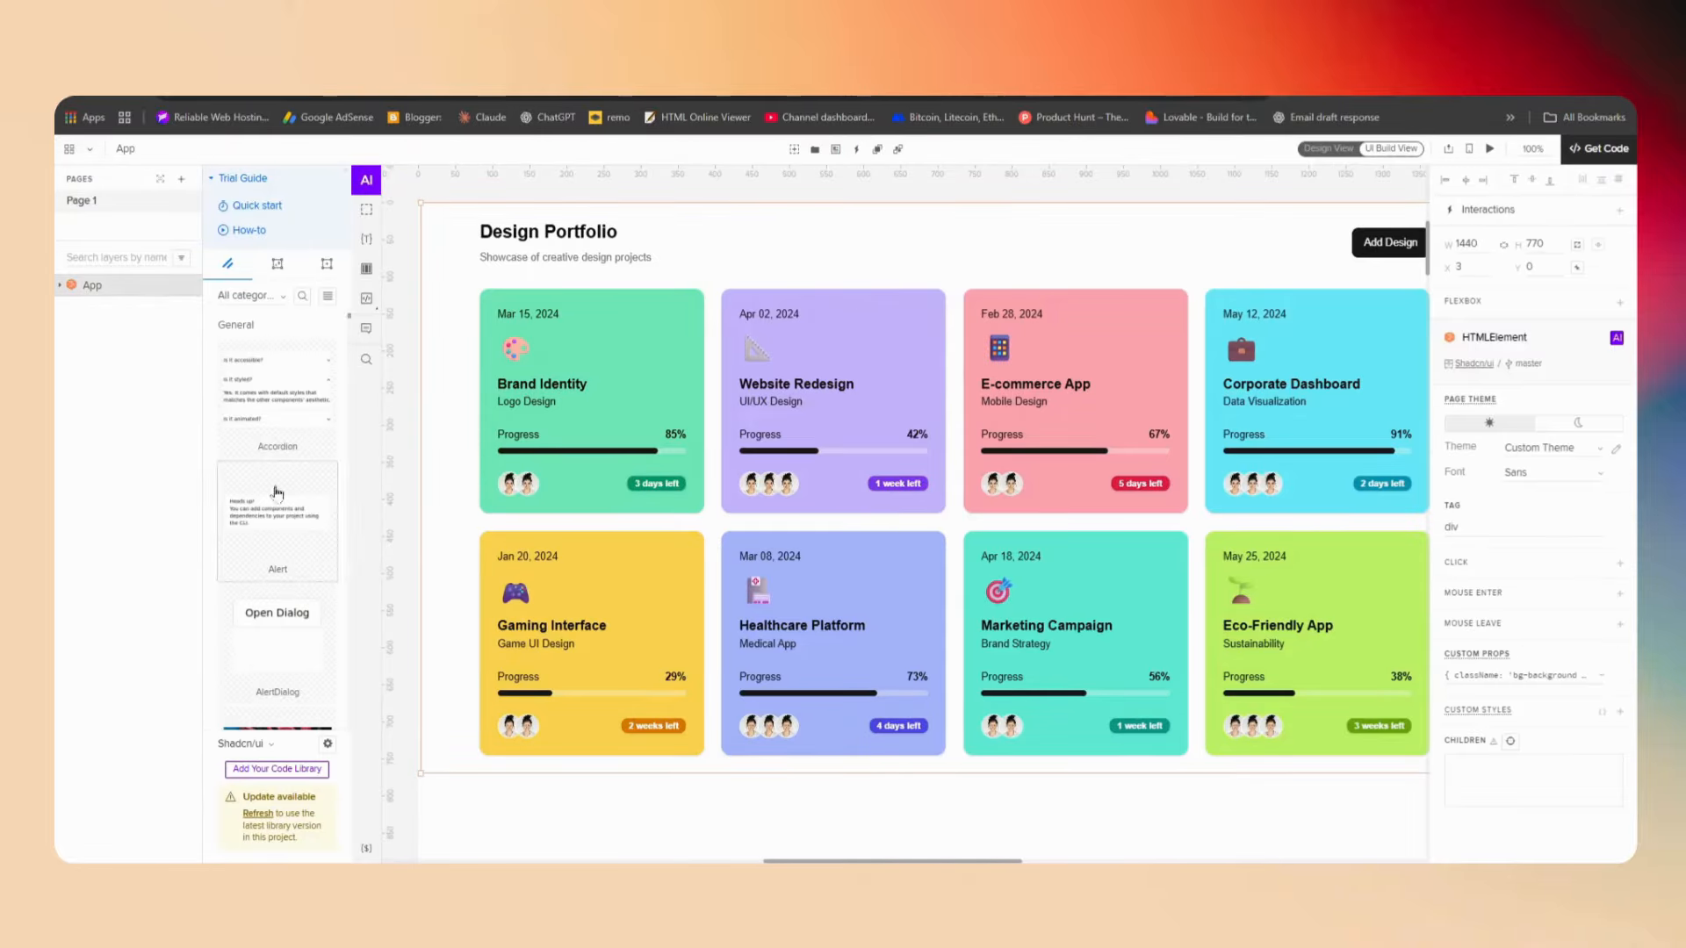
{"action": "left_click_drag", "start_coordinate": [1297, 503], "coordinate": [1167, 553]}
{"action": "left_click", "coordinate": [1616, 337]}
{"action": "left_click", "coordinate": [327, 263]}
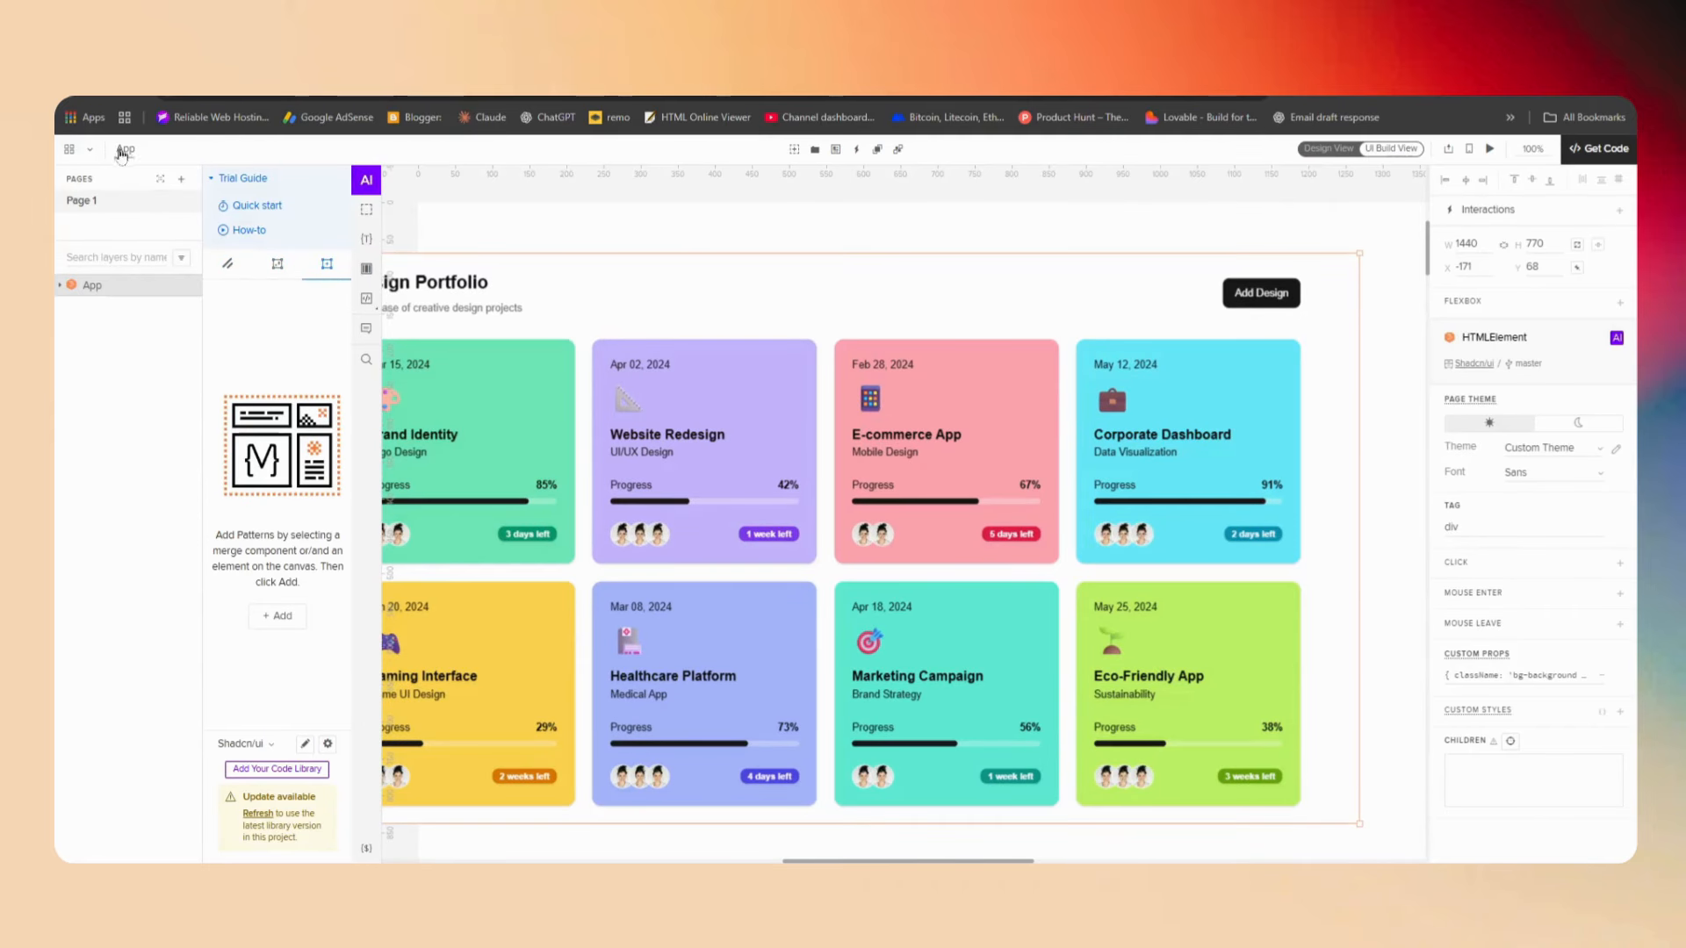